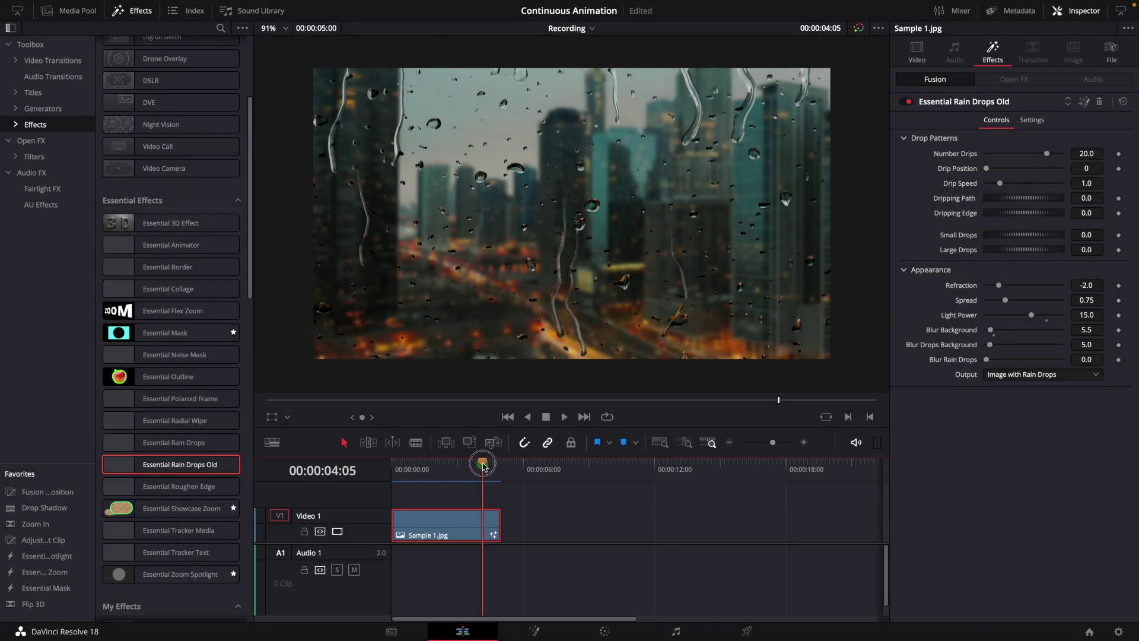
Extend the Sample 1.jpg clip to about 10:12 on the timeline and play it back
left_click(397, 466)
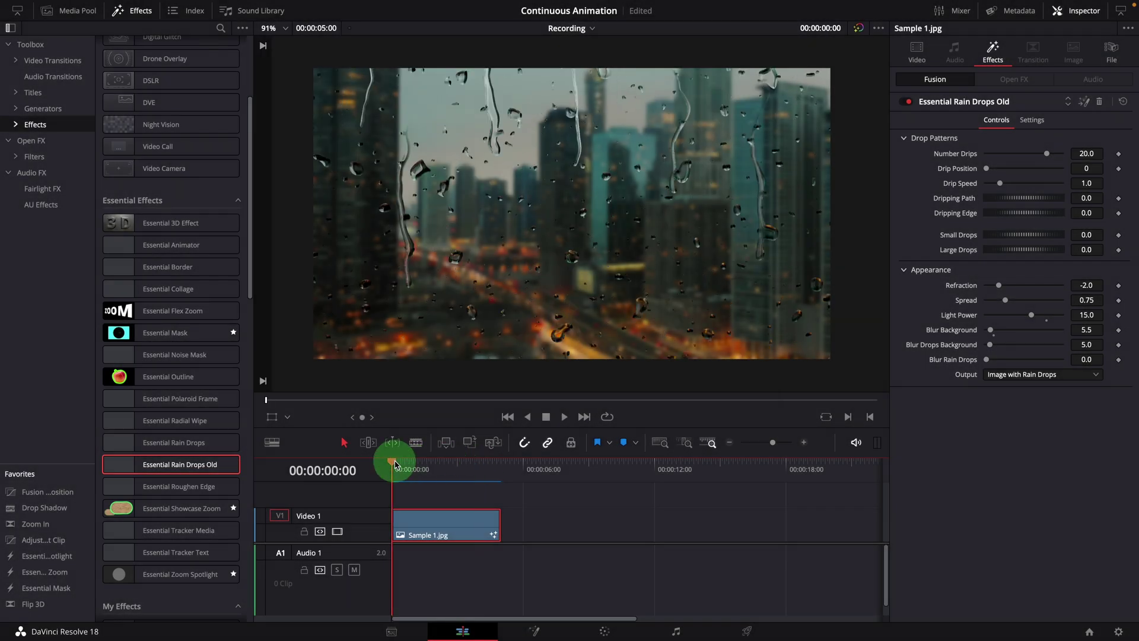
key("space")
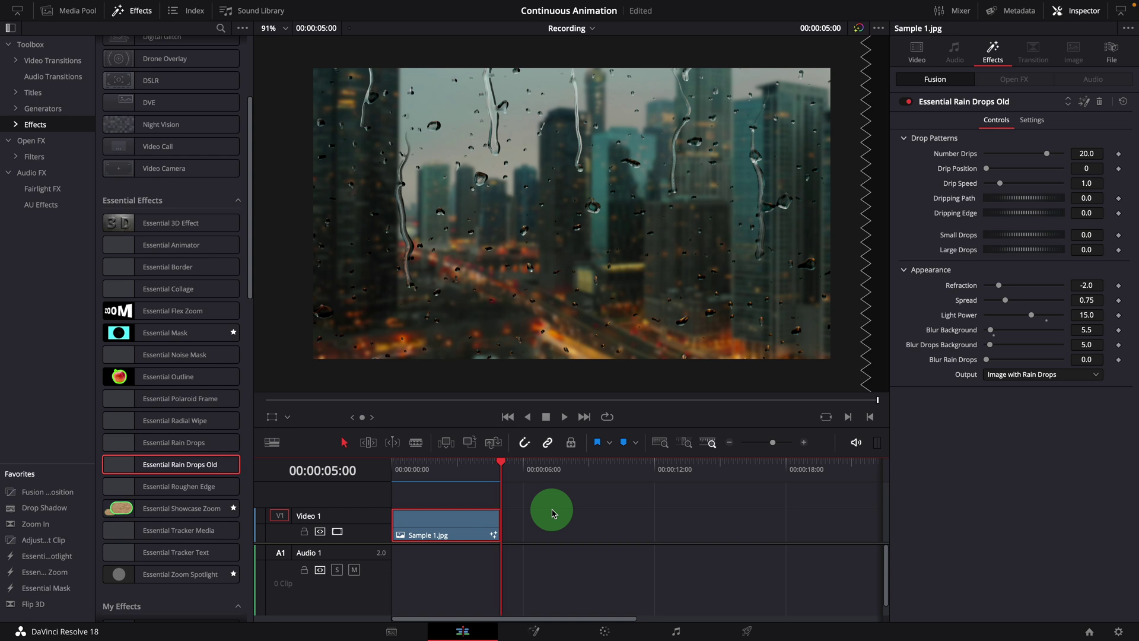
left_click_drag(407, 467, 397, 466)
left_click_drag(496, 524, 612, 525)
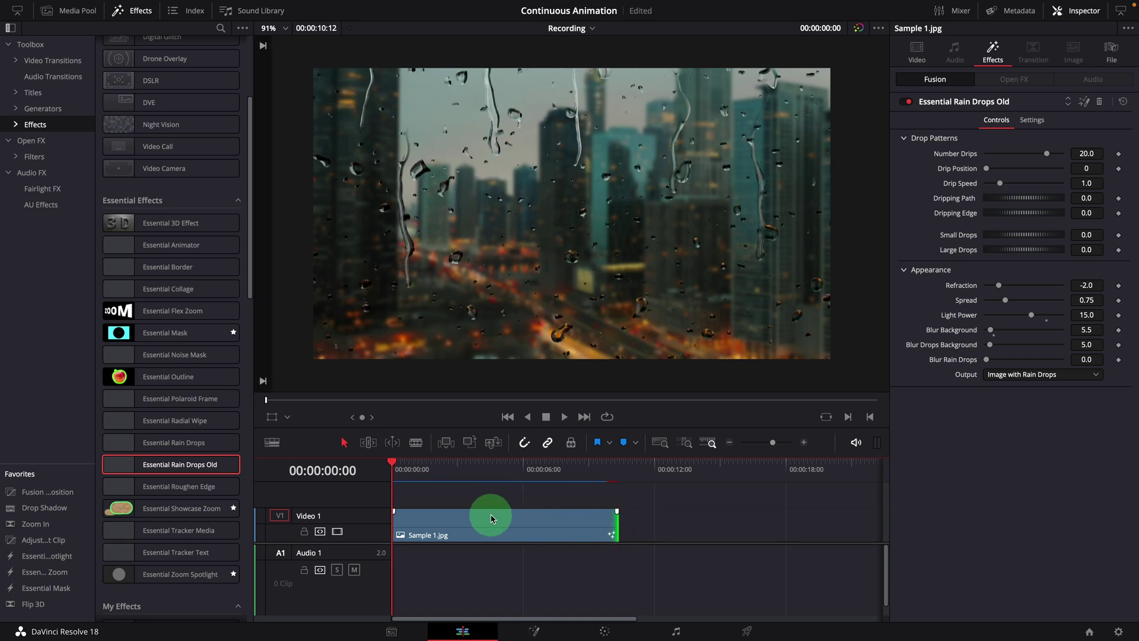
left_click(565, 419)
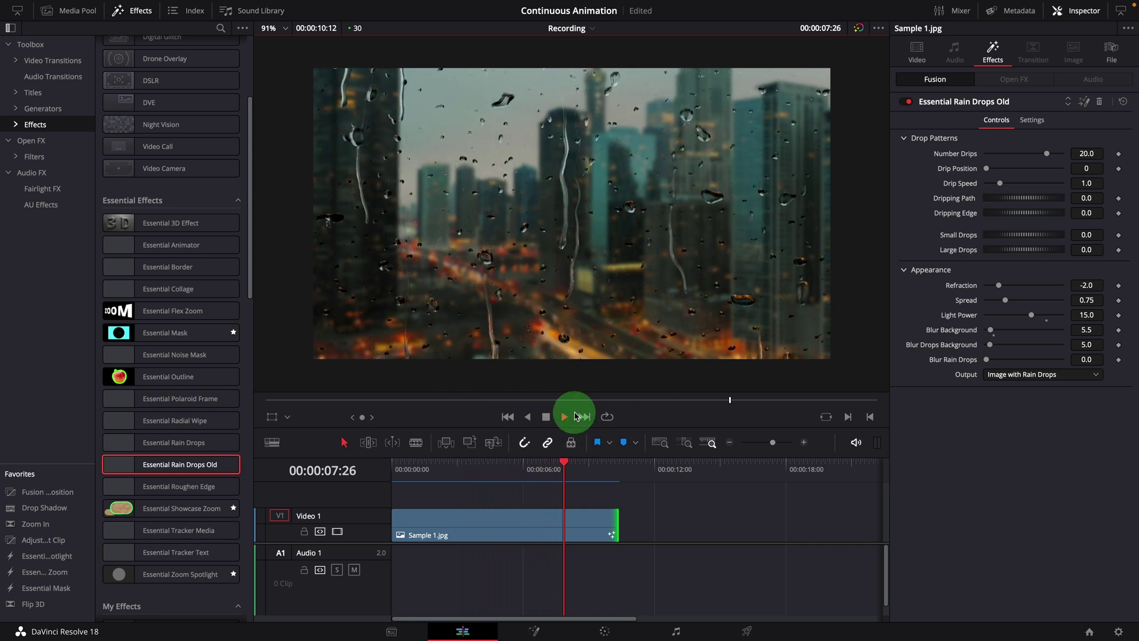
left_click(573, 416)
left_click_drag(500, 470, 540, 466)
Lower the rain drips' Drip Speed to 0.486 and scrub through the clip to check
left_click(550, 531)
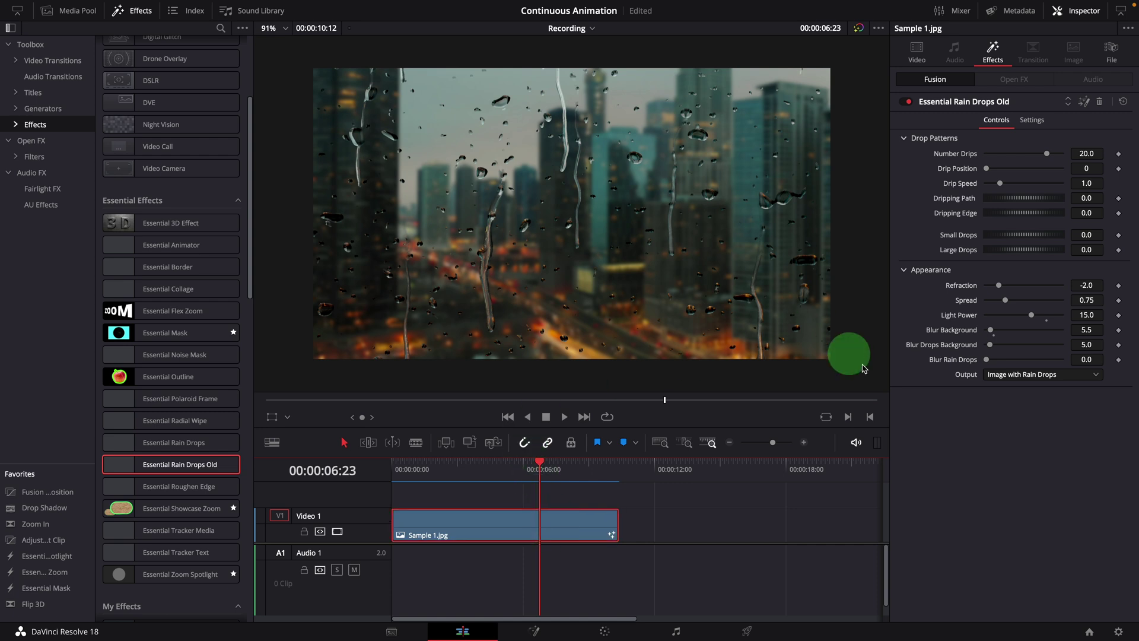
left_click_drag(1000, 183, 992, 184)
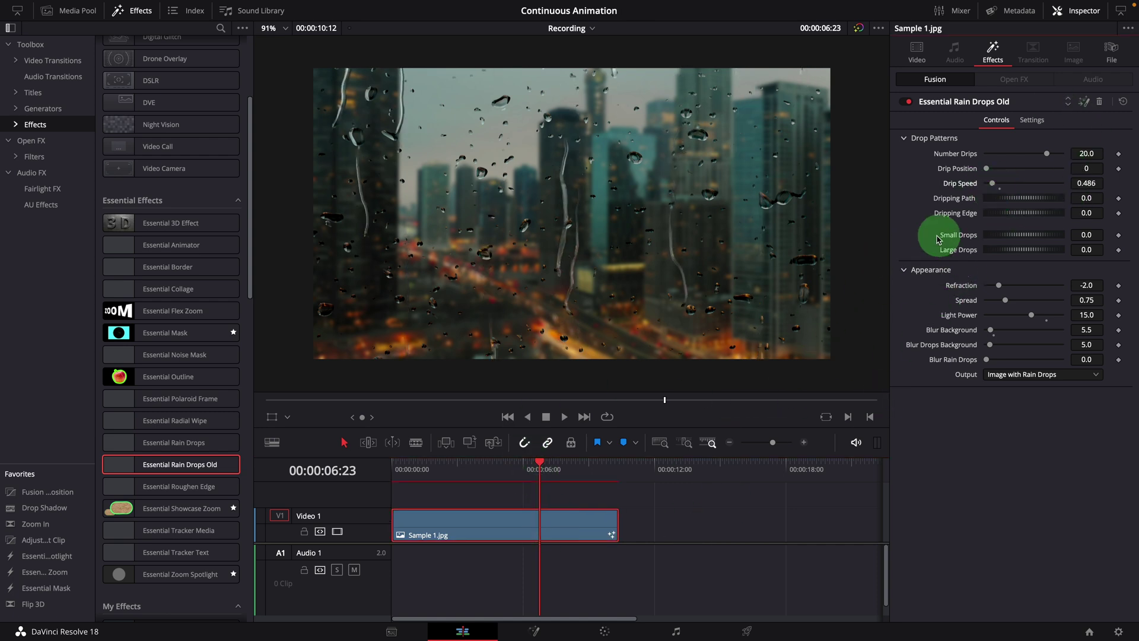
left_click_drag(539, 463, 620, 482)
left_click(400, 478)
left_click(514, 553)
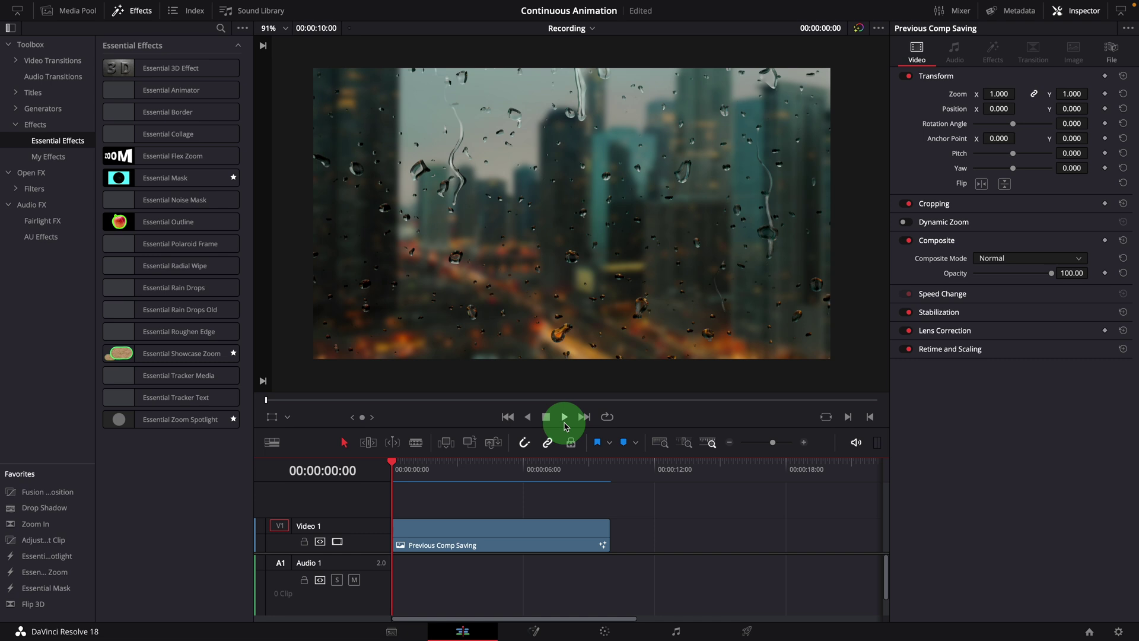
Play and scrub the Previous Comp Saving clip, then open its composition in Fusion
left_click(564, 417)
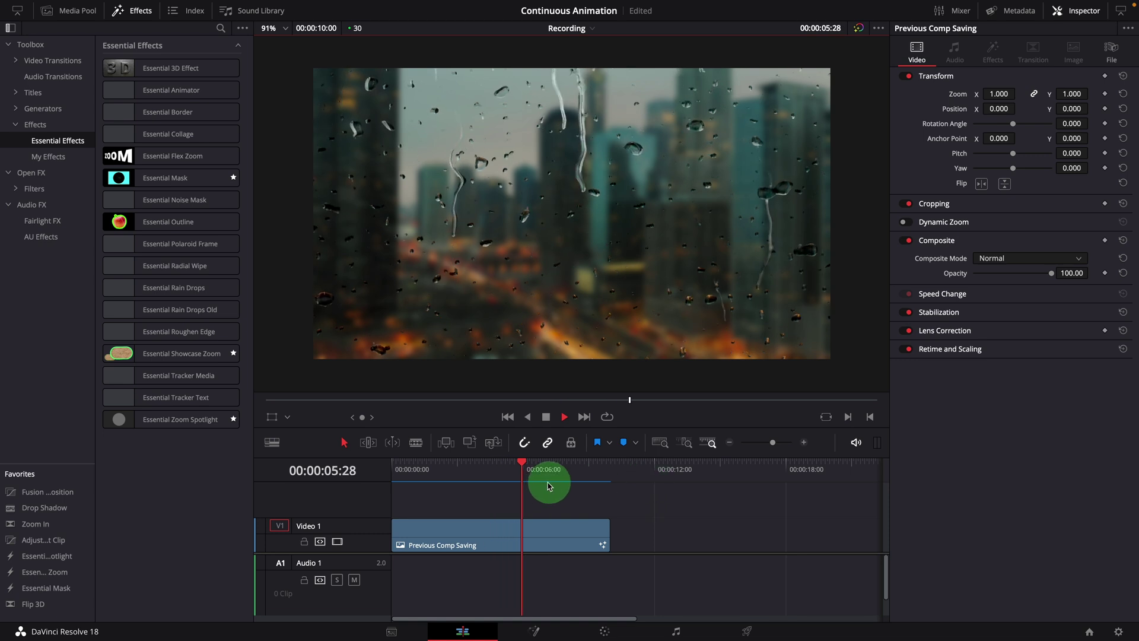
left_click_drag(490, 463, 506, 463)
left_click(530, 538)
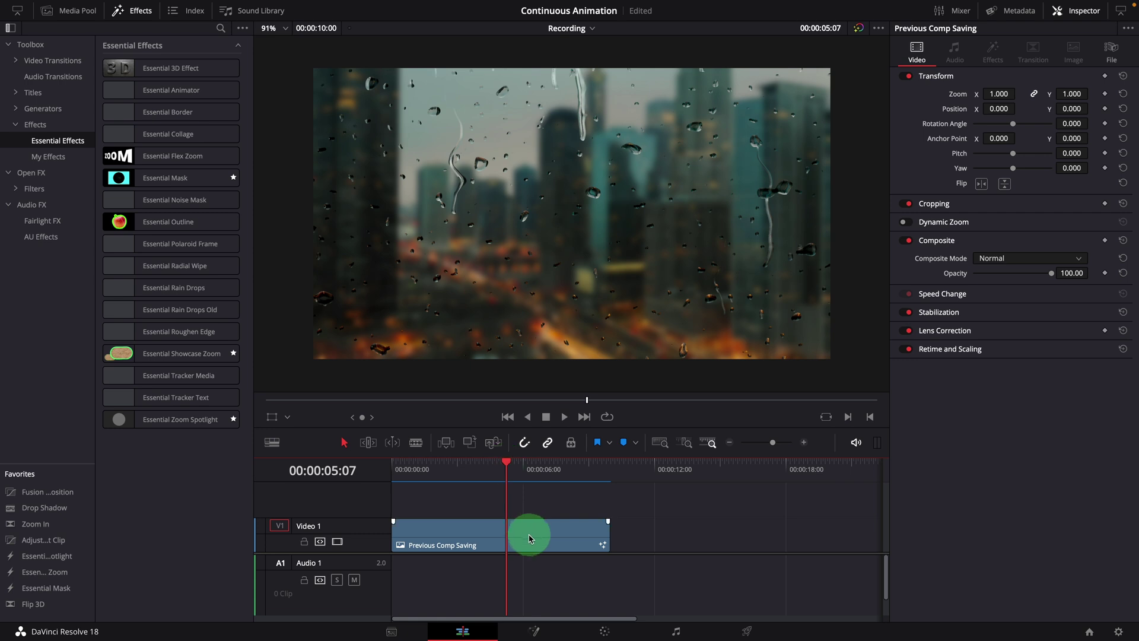
left_click(550, 637)
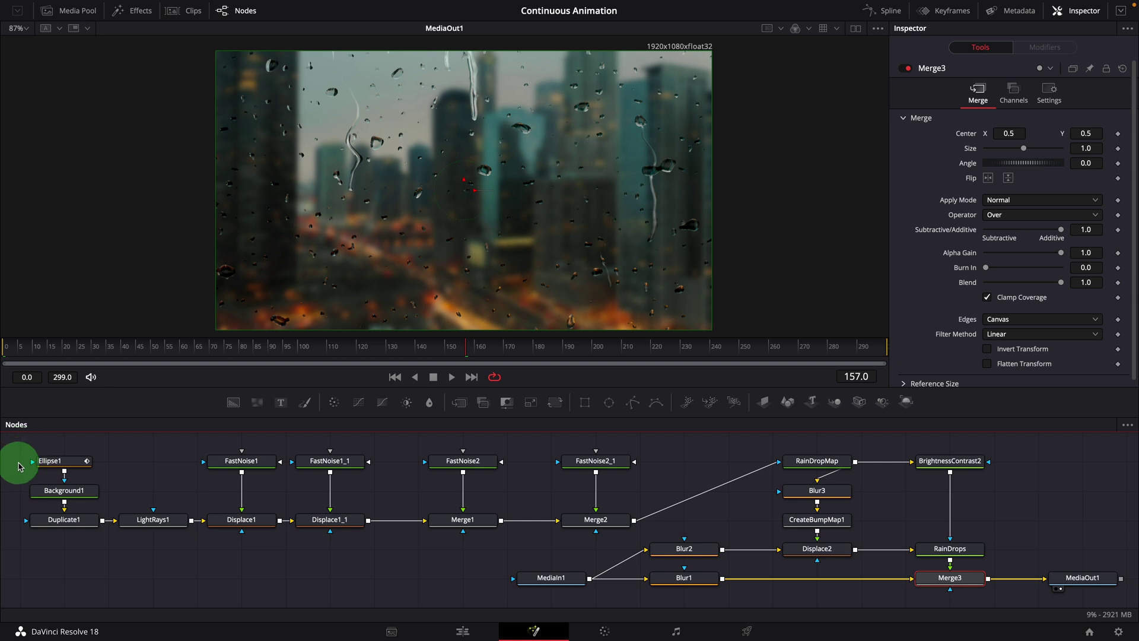
View Duplicate1's output across frames, then view the LightRays1 output in the viewer
left_click_drag(20, 443, 387, 554)
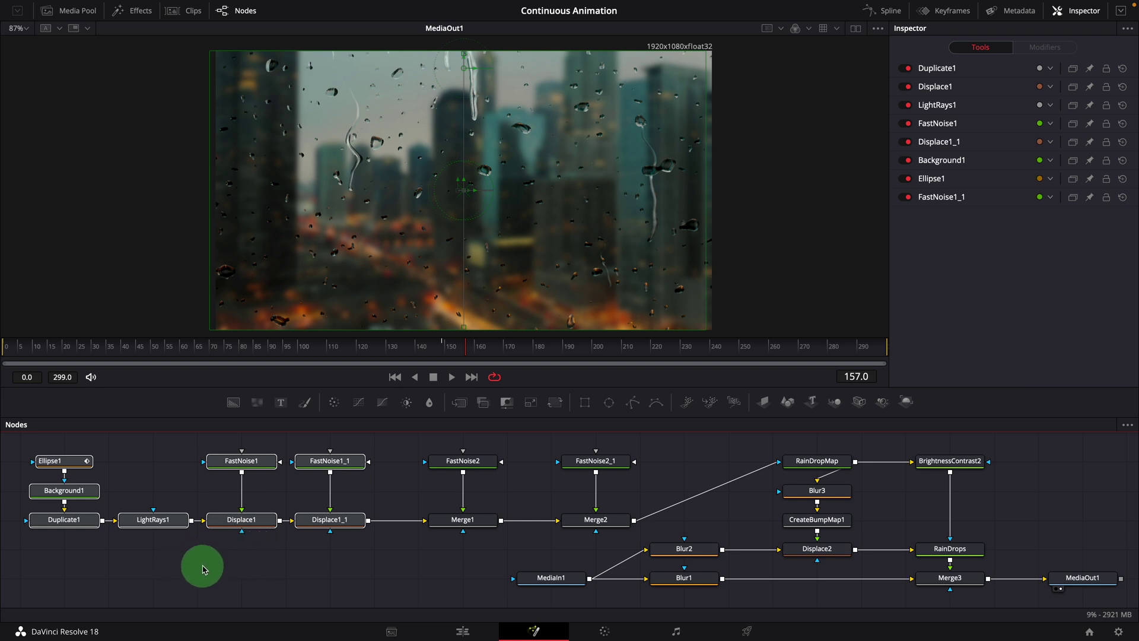
left_click(71, 520)
key("1")
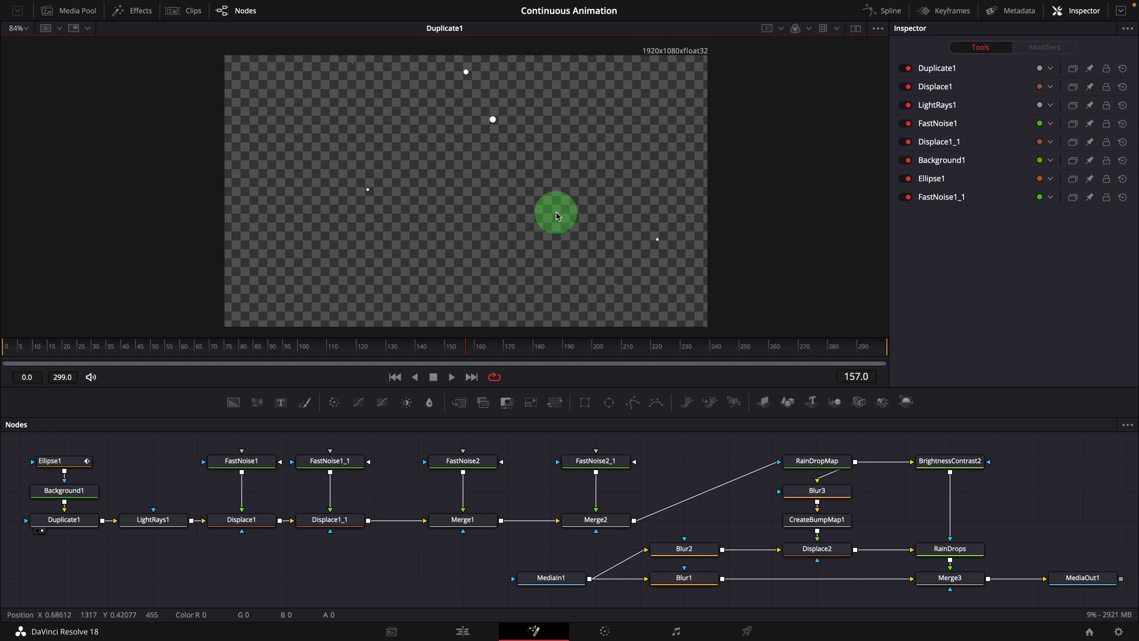
left_click_drag(293, 354, 108, 313)
left_click_drag(147, 522, 442, 272)
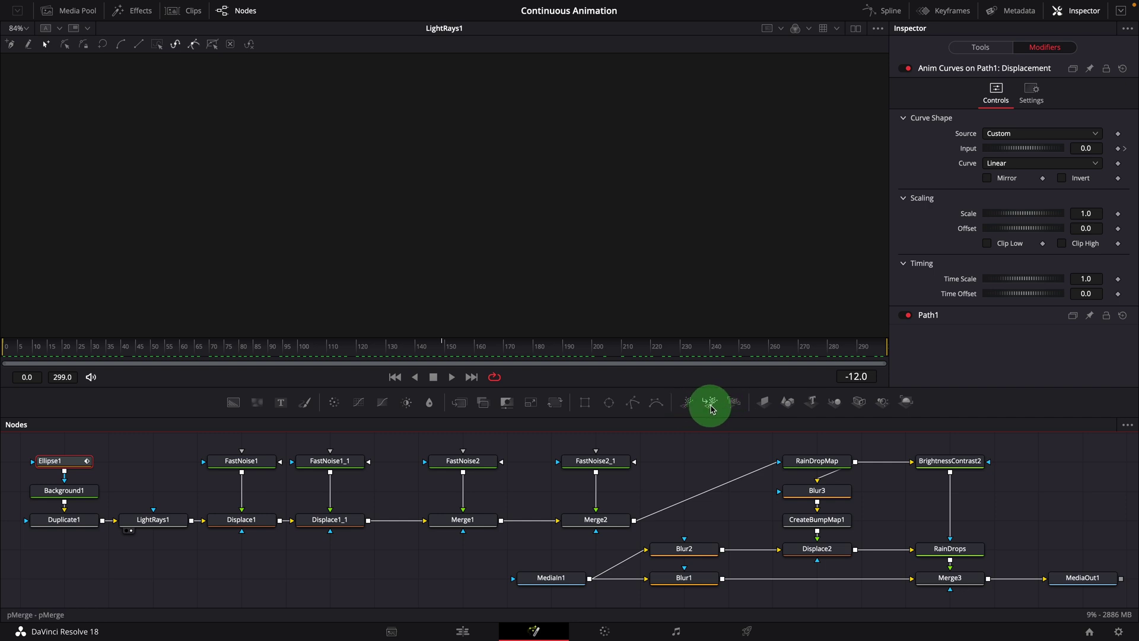
left_click_drag(712, 410, 102, 542)
Delete Ellipse1, Background1 and Duplicate1, and add pEmitter and pRender particle nodes
right_click(74, 528)
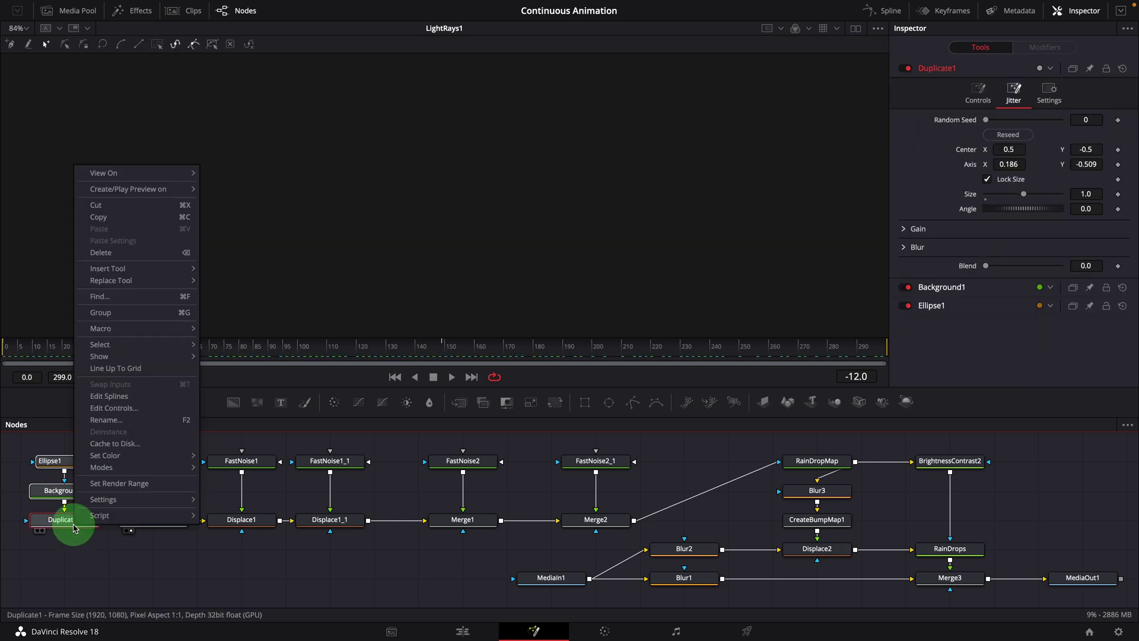
left_click(173, 254)
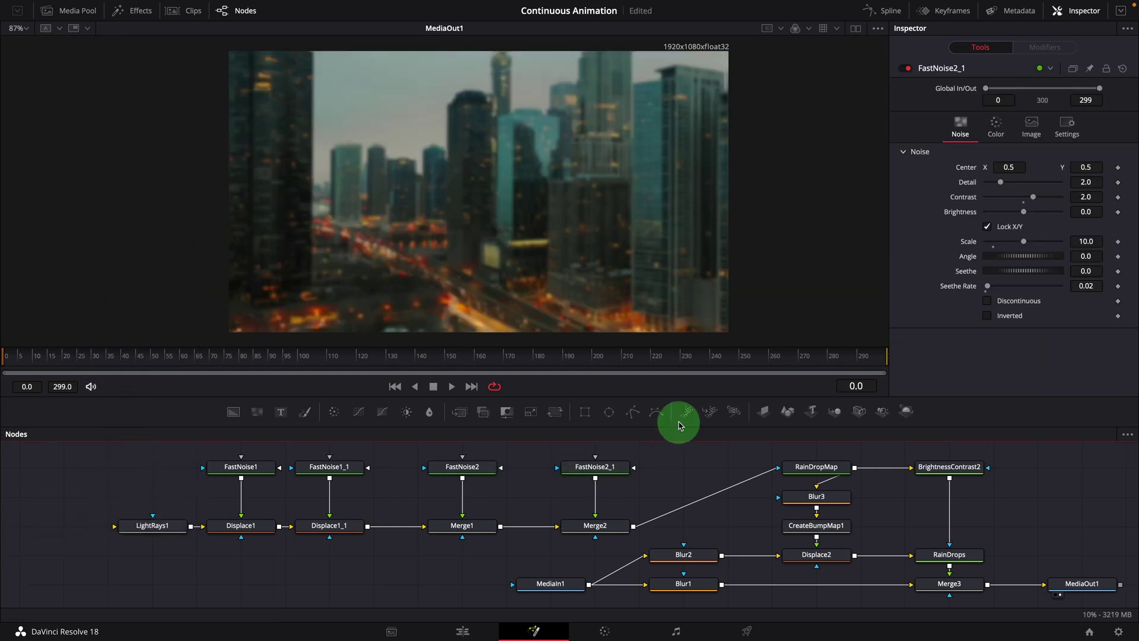
left_click_drag(680, 425, 83, 479)
left_click_drag(734, 415, 119, 530)
Wire pRender1 into LightRays1, view it, and set Pre-Generate Frames to 100
left_click(80, 528)
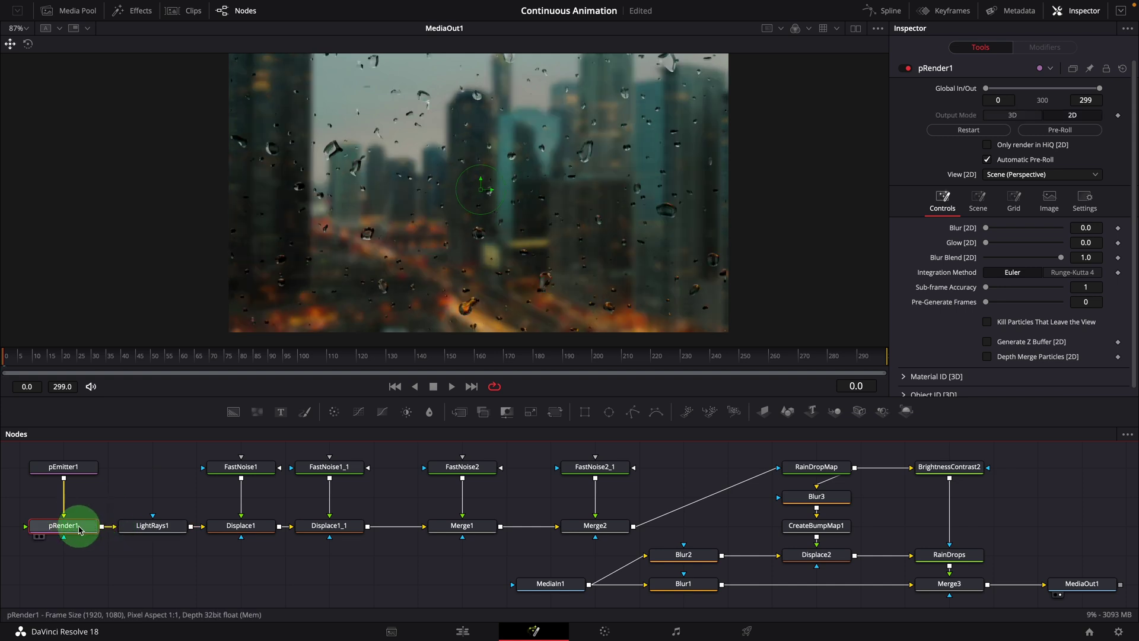
left_click_drag(70, 530, 491, 260)
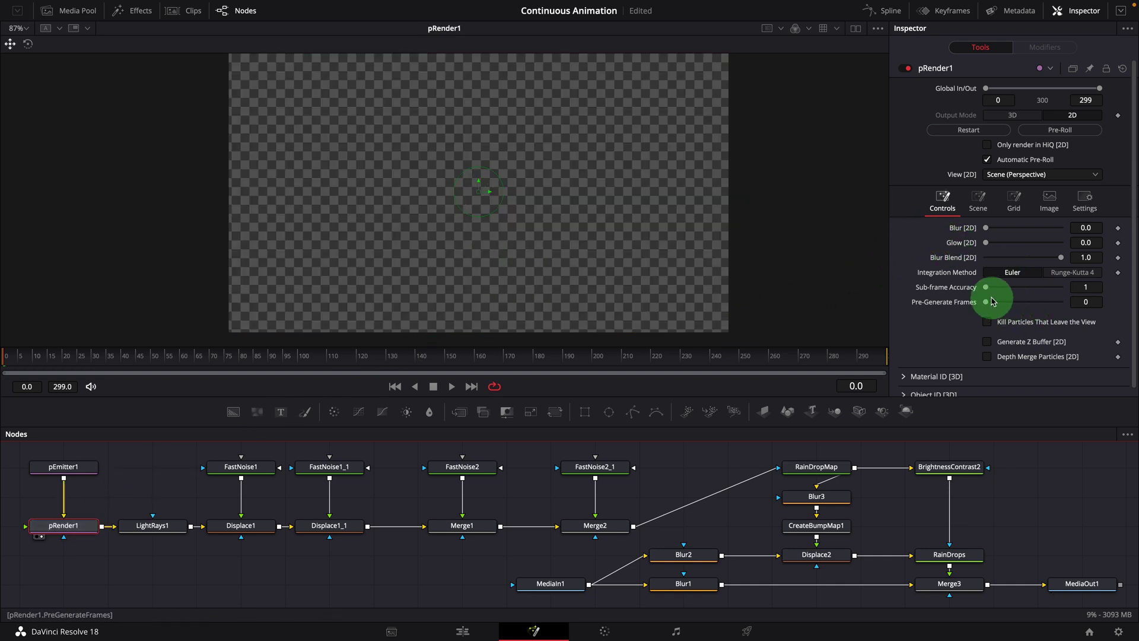
left_click_drag(988, 305, 1088, 303)
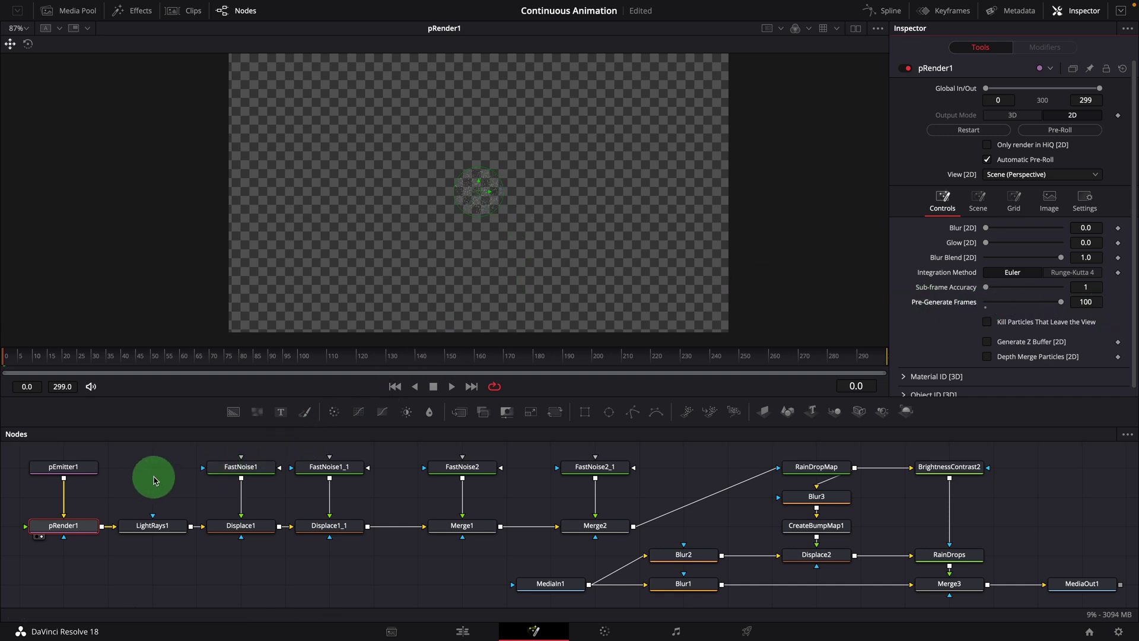
Make pEmitter1's region a Rectangle moved to the top of the frame, and save
left_click(69, 466)
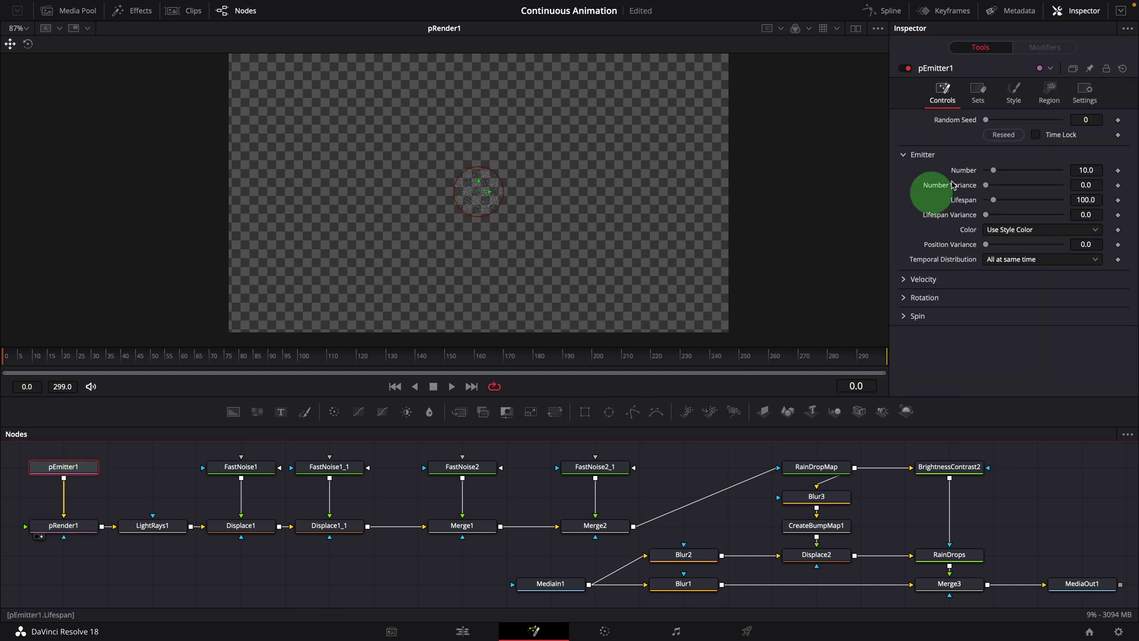
left_click(1052, 92)
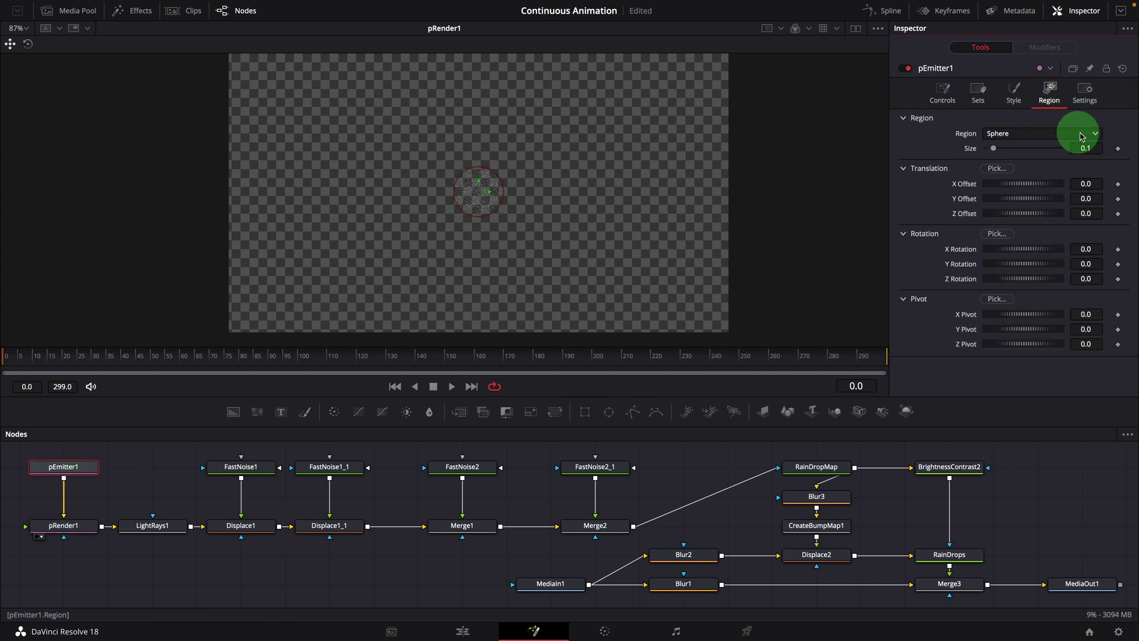
left_click(1083, 137)
left_click(1013, 233)
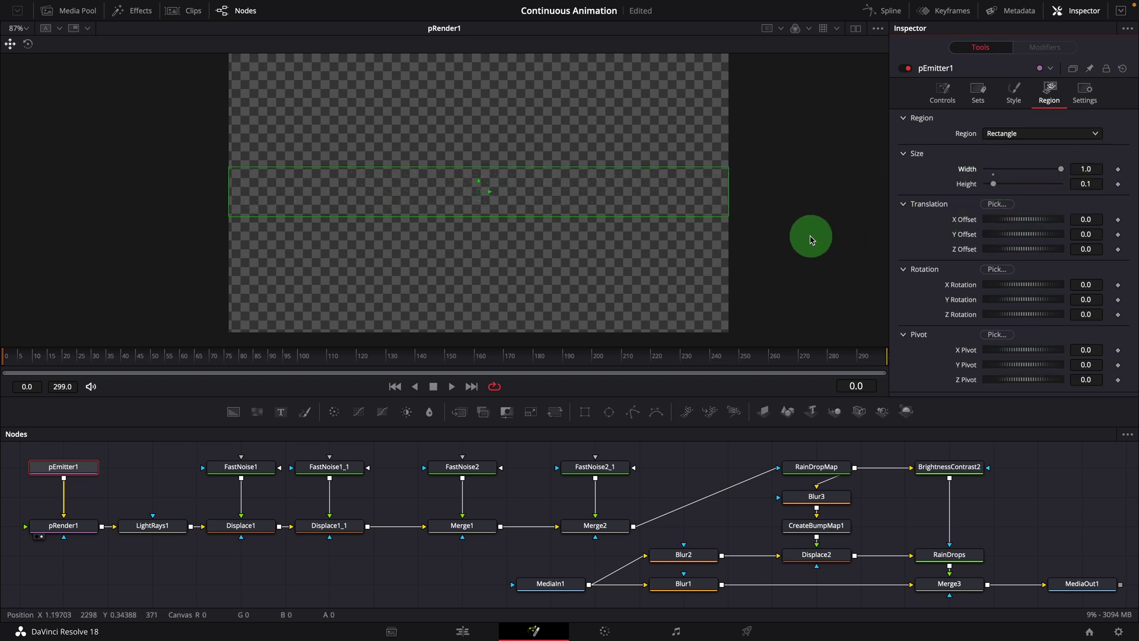
scroll(815, 218, "down", 2)
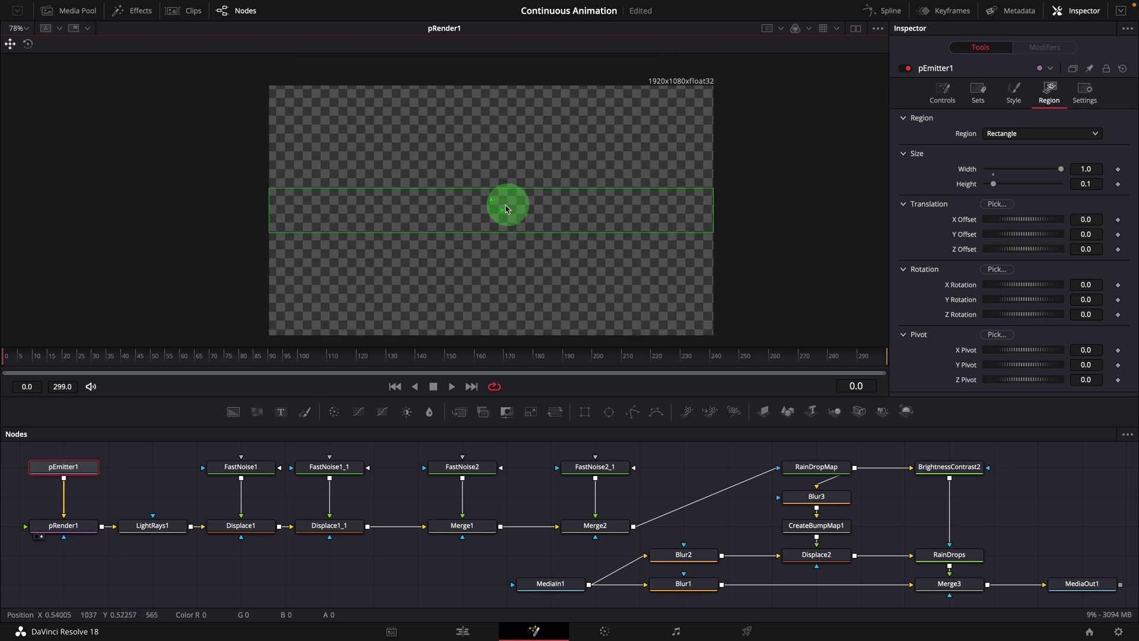
left_click_drag(492, 199, 549, 48)
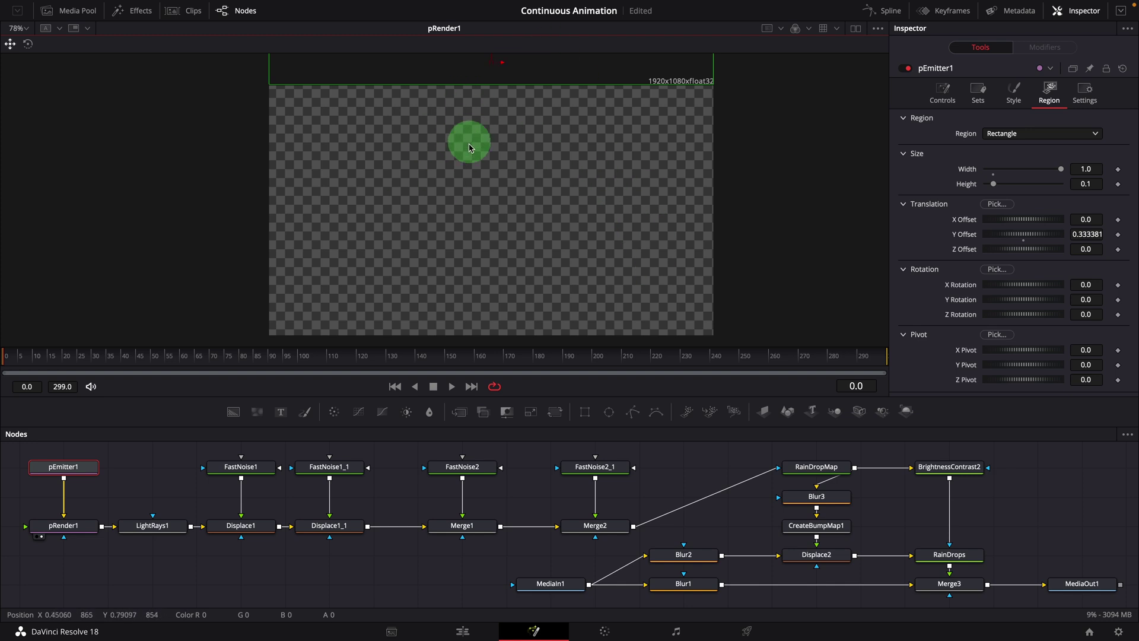
key("ctrl+s")
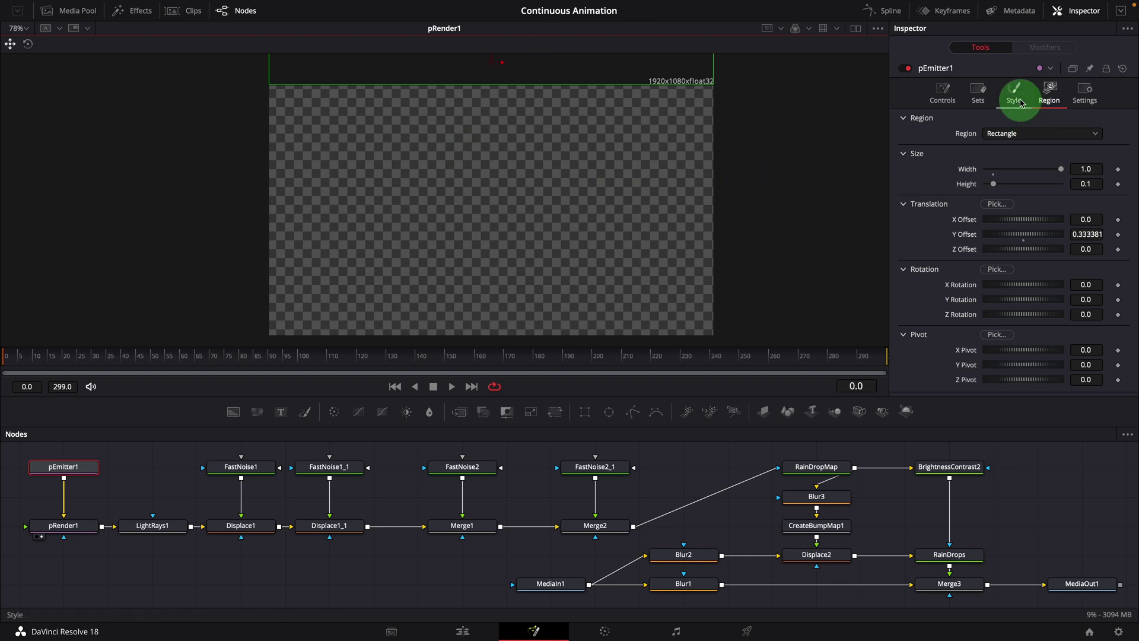
Set the particle style to Blob with Size 1.0 and Size Variance 2
left_click(1014, 92)
left_click(1022, 134)
left_click(998, 180)
left_click(910, 183)
left_click_drag(1001, 202, 1076, 211)
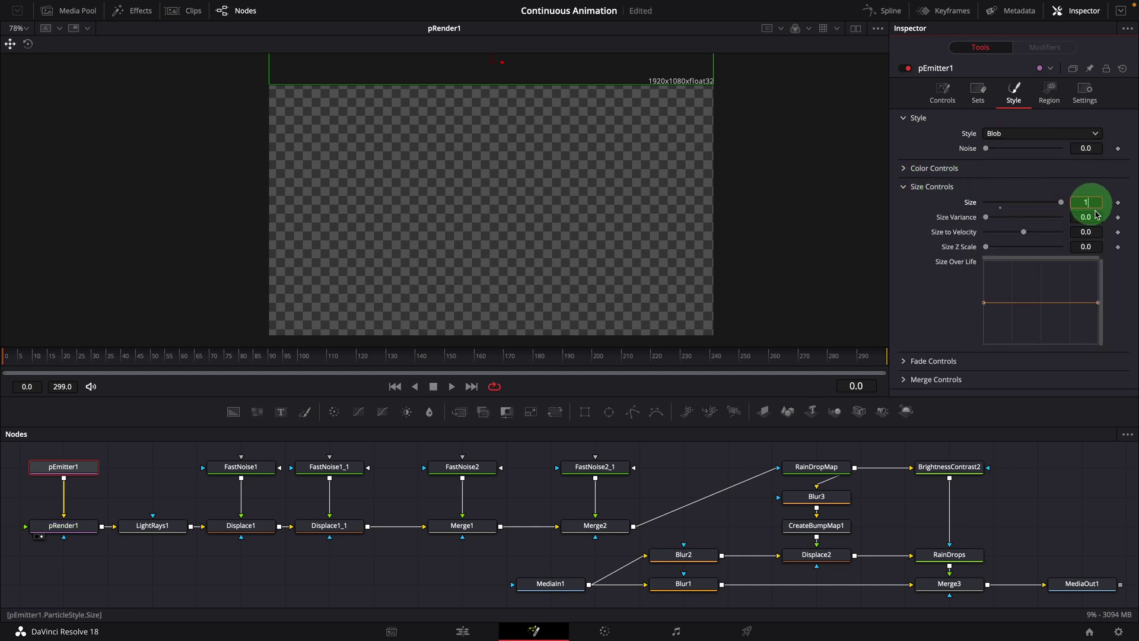
left_click_drag(986, 217, 995, 220)
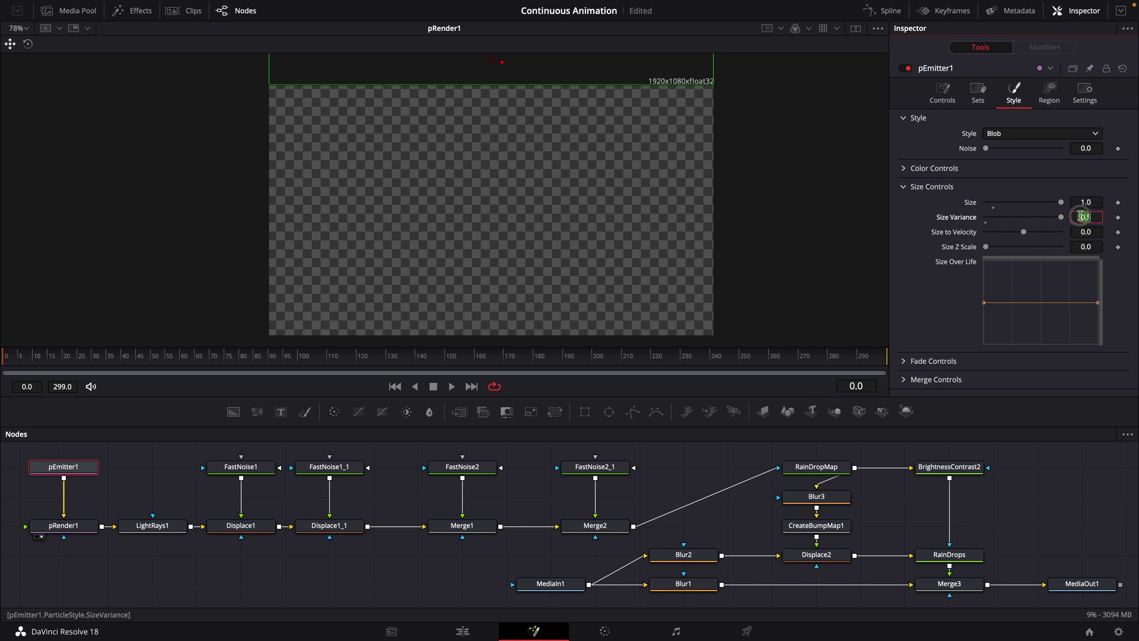
type("2")
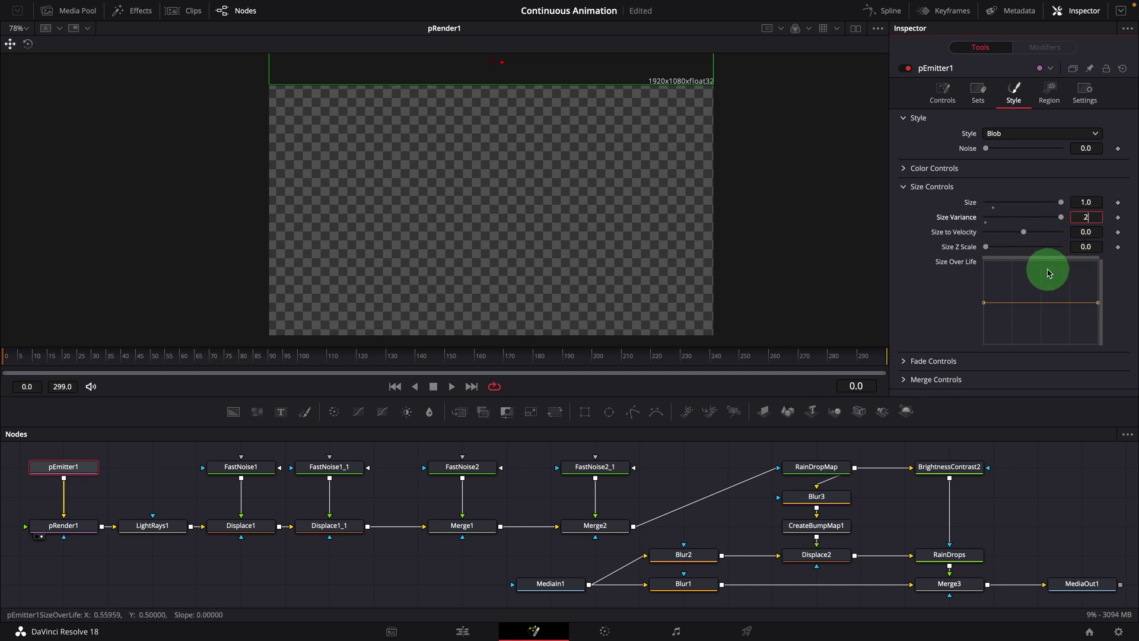
Reduce emission to 0.1 particles and set velocity 0.04, variance 0.055, angle -90
left_click(942, 92)
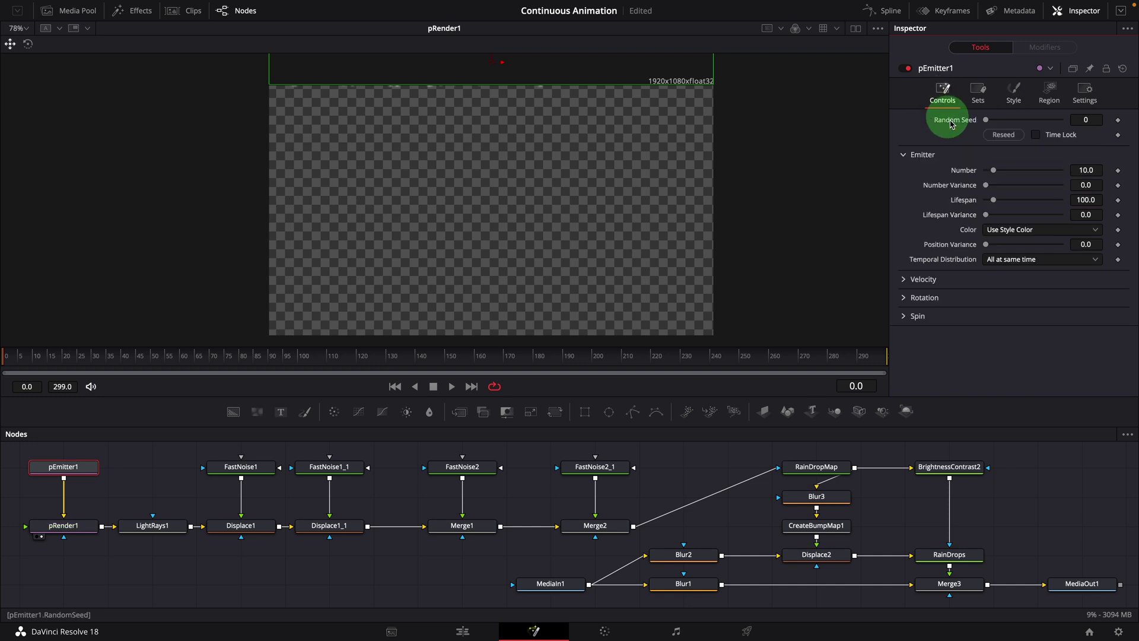
left_click_drag(994, 172, 980, 171)
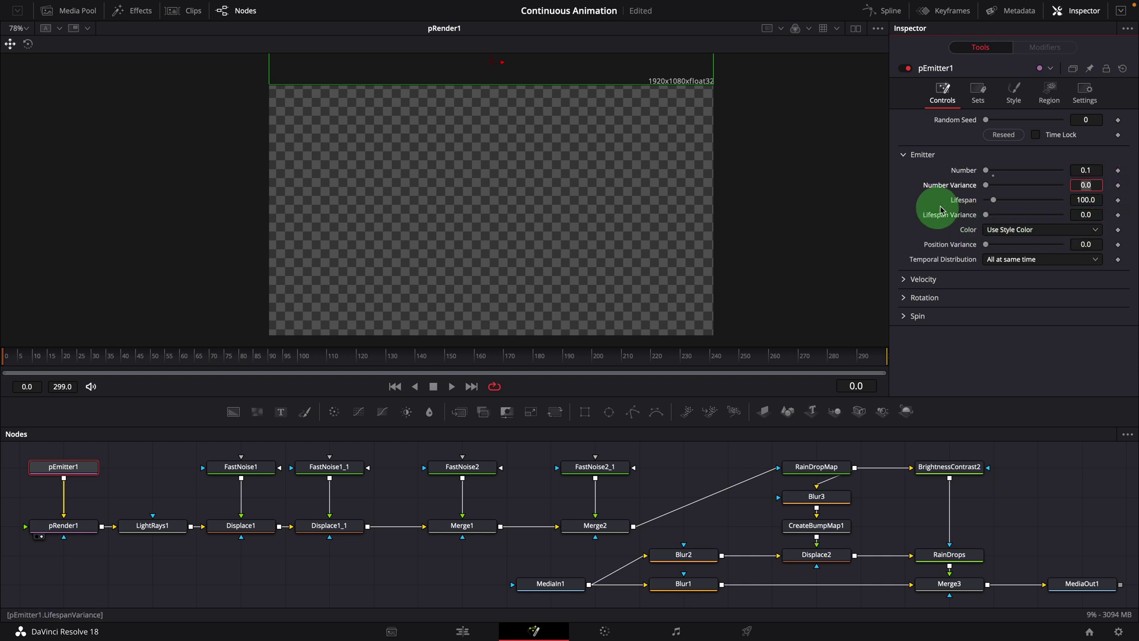
left_click(994, 201)
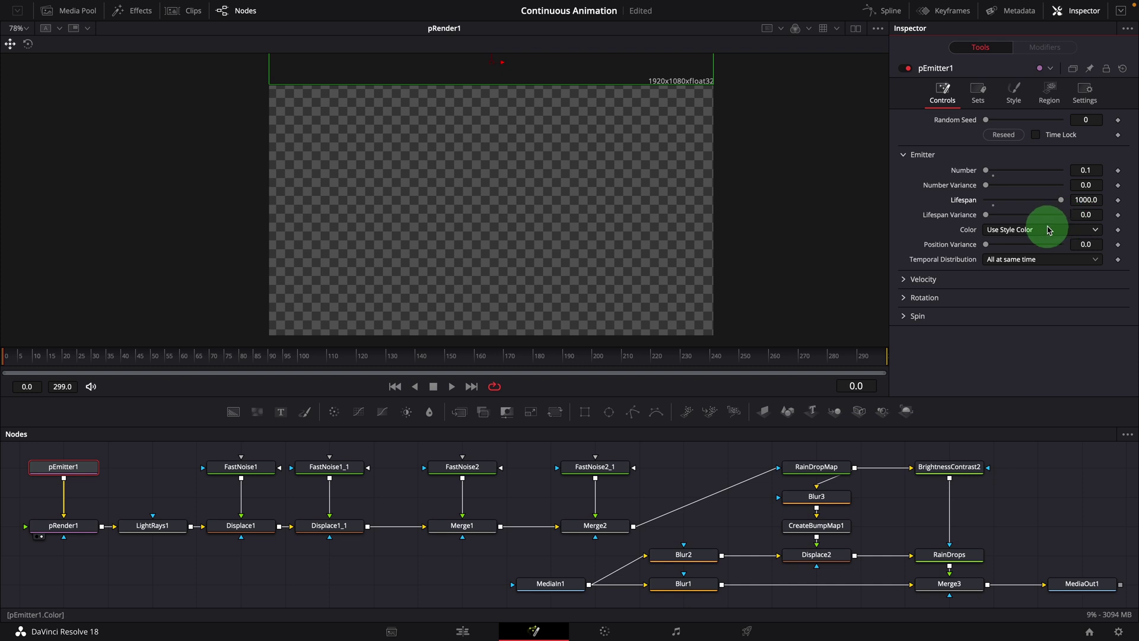
left_click(920, 279)
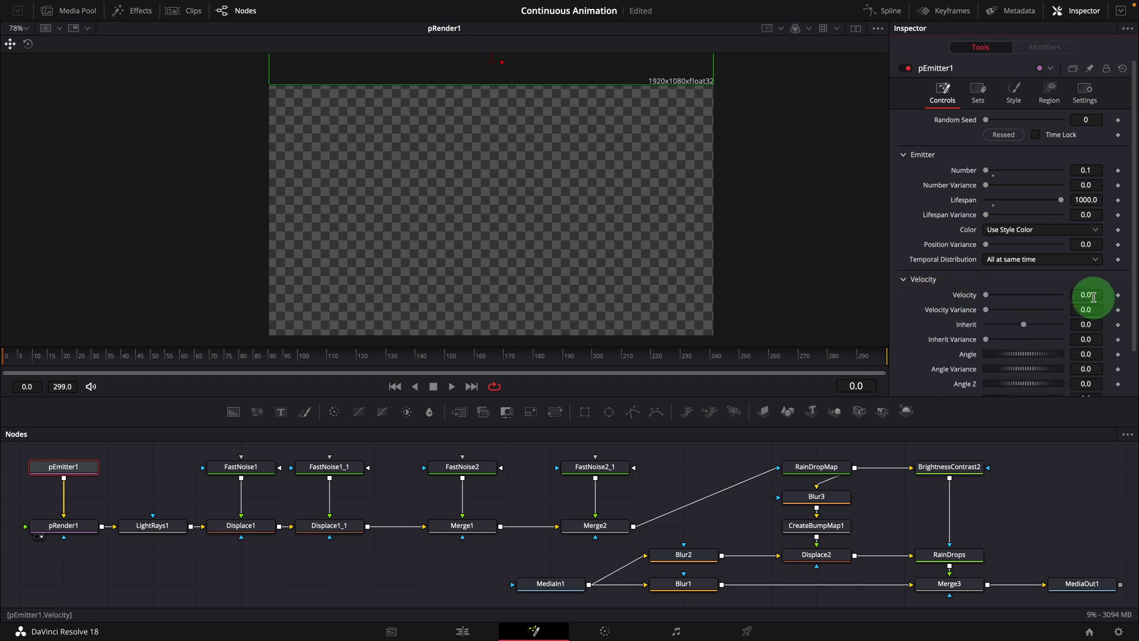
key("Return")
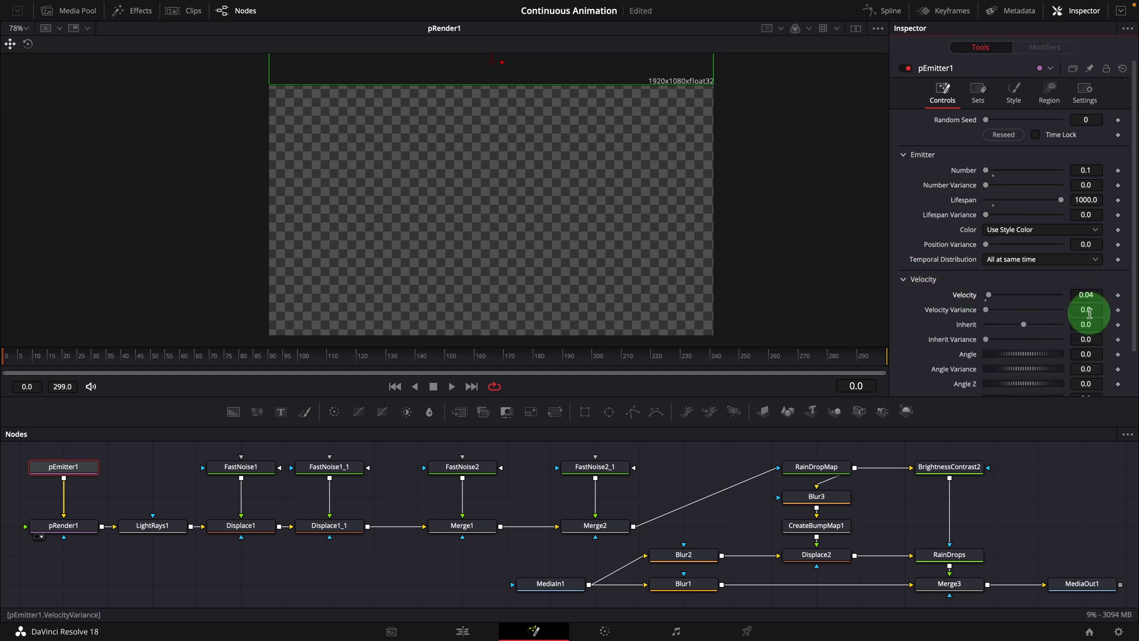
left_click_drag(986, 311, 992, 313)
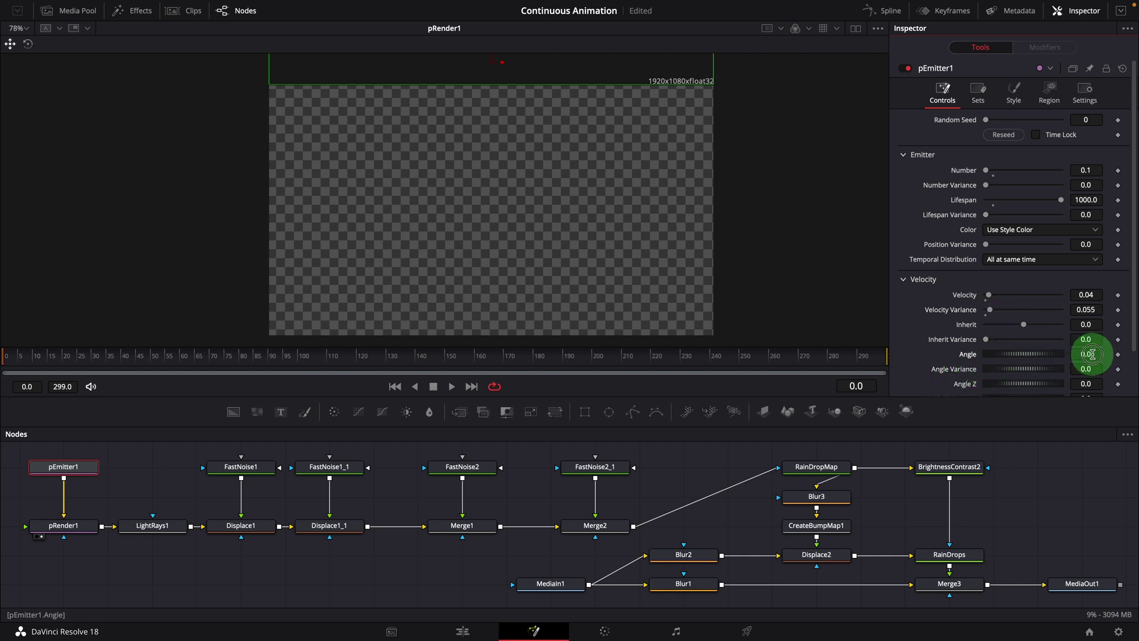
left_click(1092, 355)
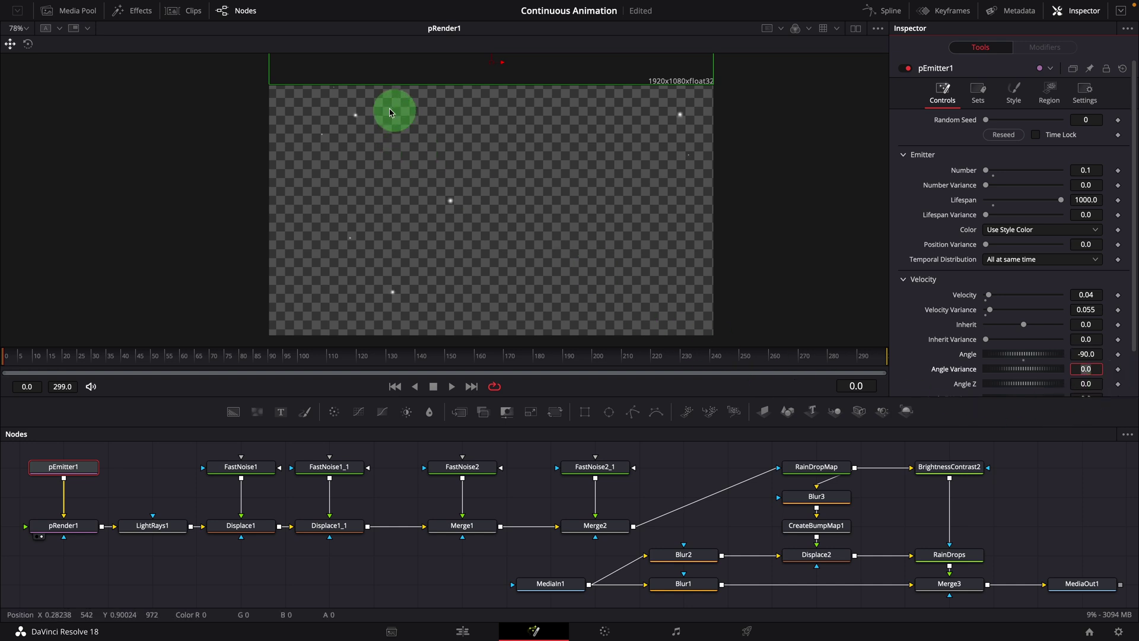
Scrub the timeline through to frame 227 to check the falling particles
left_click(11, 358)
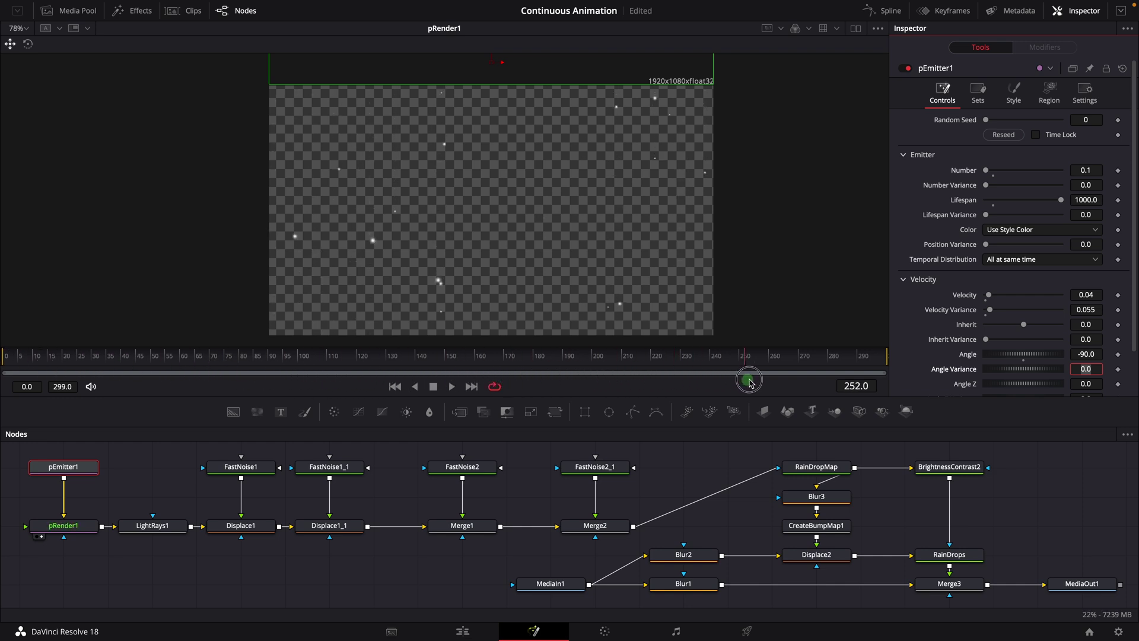
left_click_drag(690, 370, 700, 381)
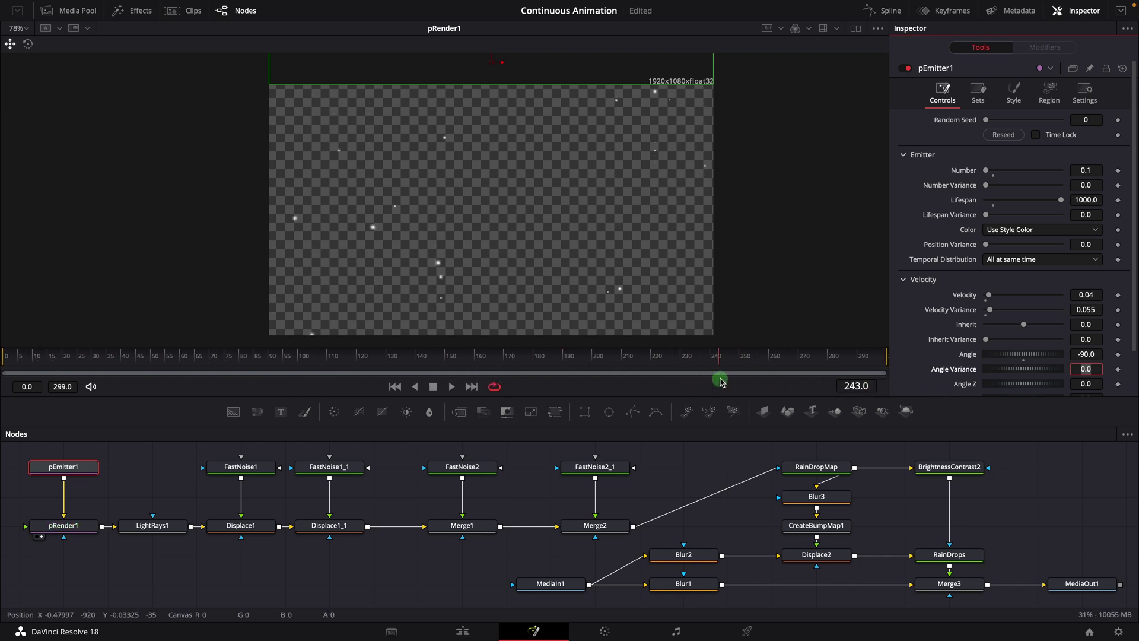
left_click(414, 386)
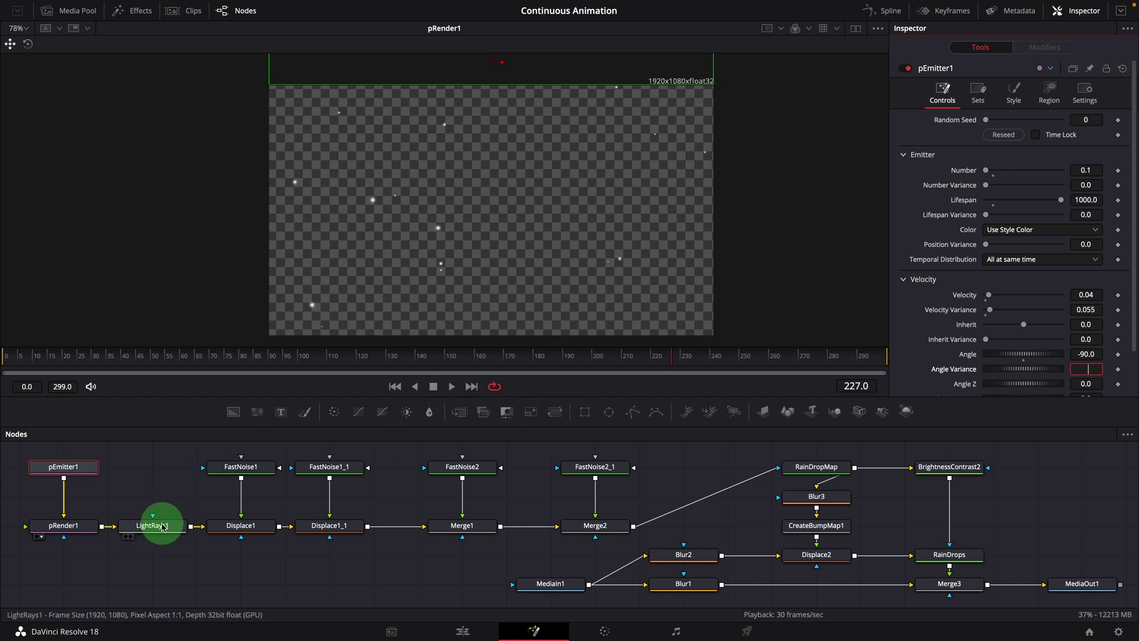
Show LightRays1 in the viewer, then scrub and play the falling white streaks
mouse_move(161, 527)
left_mouse_down()
mouse_move(225, 497)
mouse_move(487, 254)
left_mouse_up()
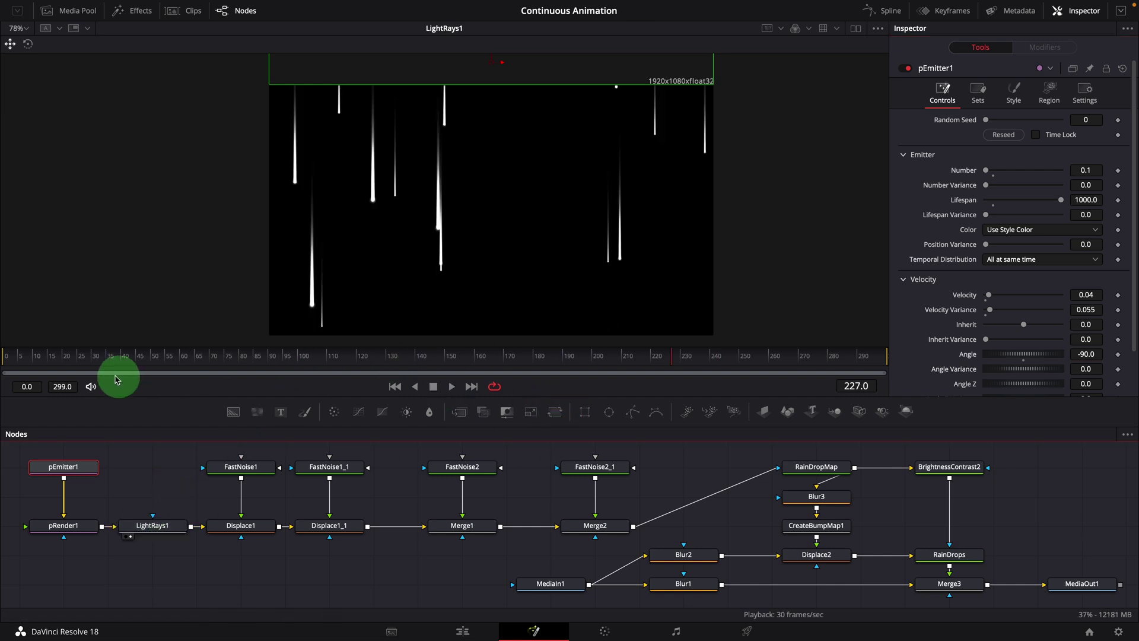
mouse_move(95, 375)
left_mouse_down()
mouse_move(42, 357)
mouse_move(440, 386)
mouse_move(426, 385)
left_mouse_up()
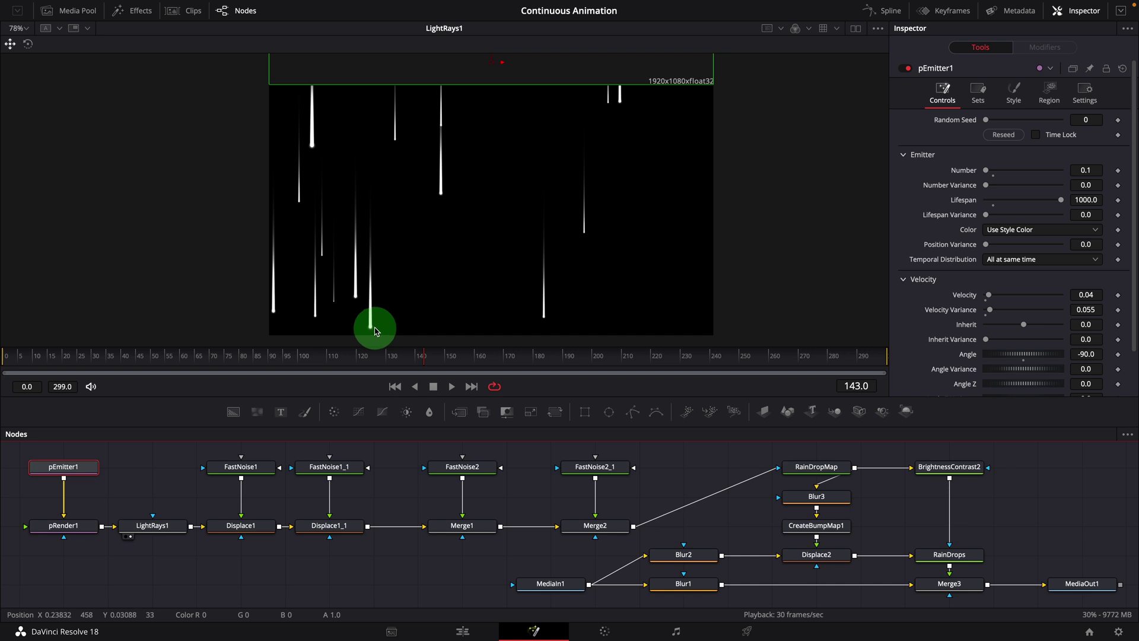
key("space")
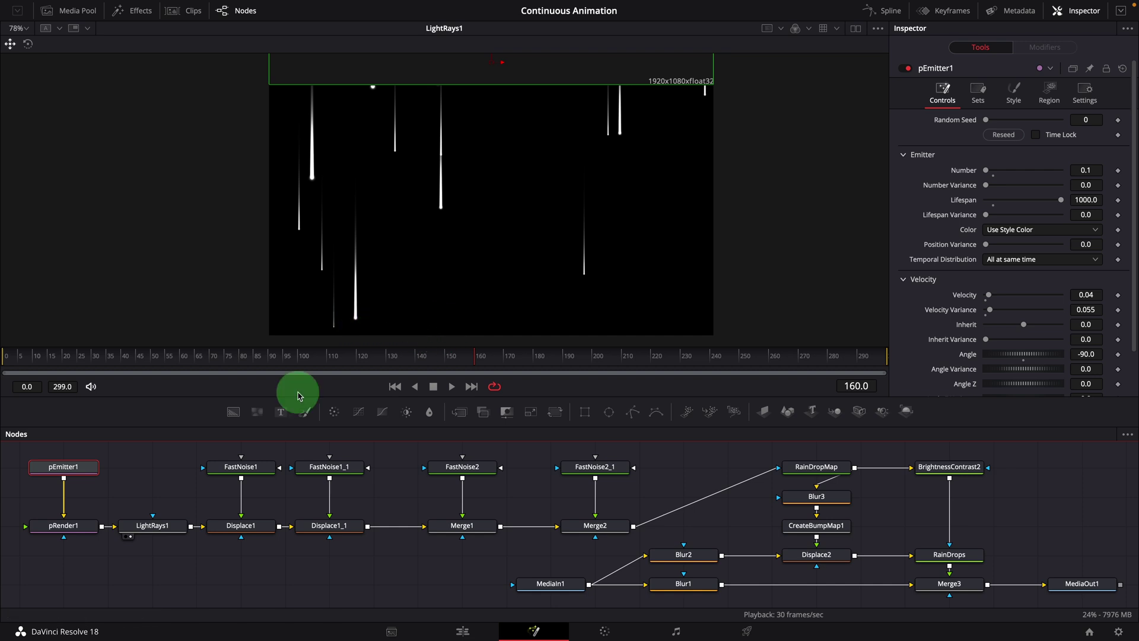
Add a Background node, merge LightRays1 over it in Merge4, and feed Merge4 into Displace1
left_click_drag(232, 420, 190, 581)
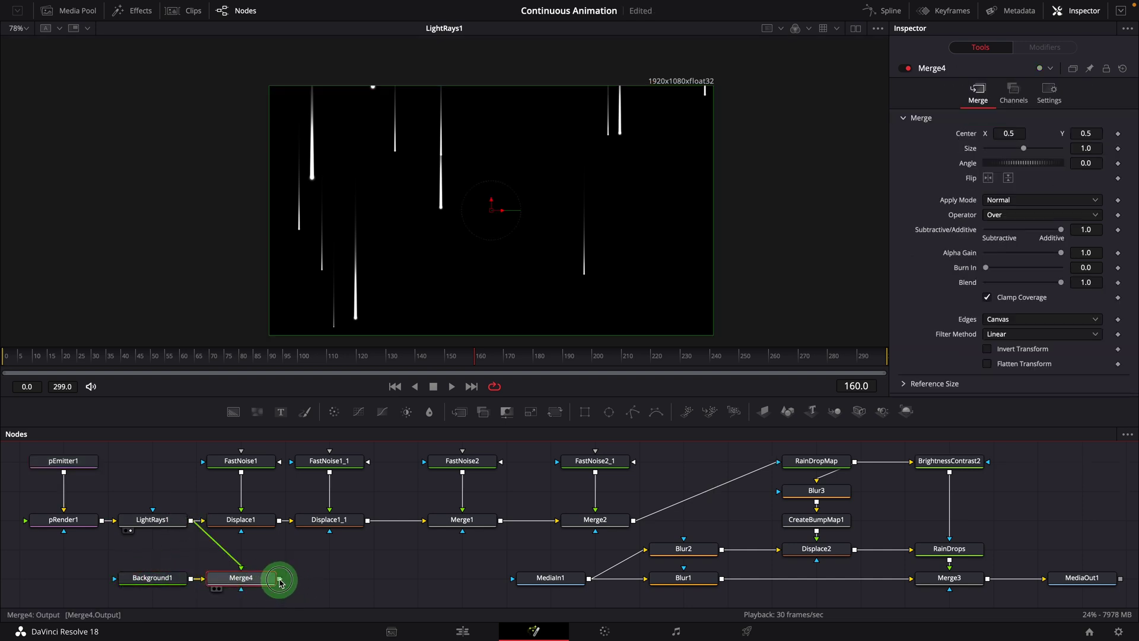
left_click_drag(280, 582, 103, 580)
Set pRender1's Width to =Background1.Width and Height to =Background1.Height*2
left_click(63, 521)
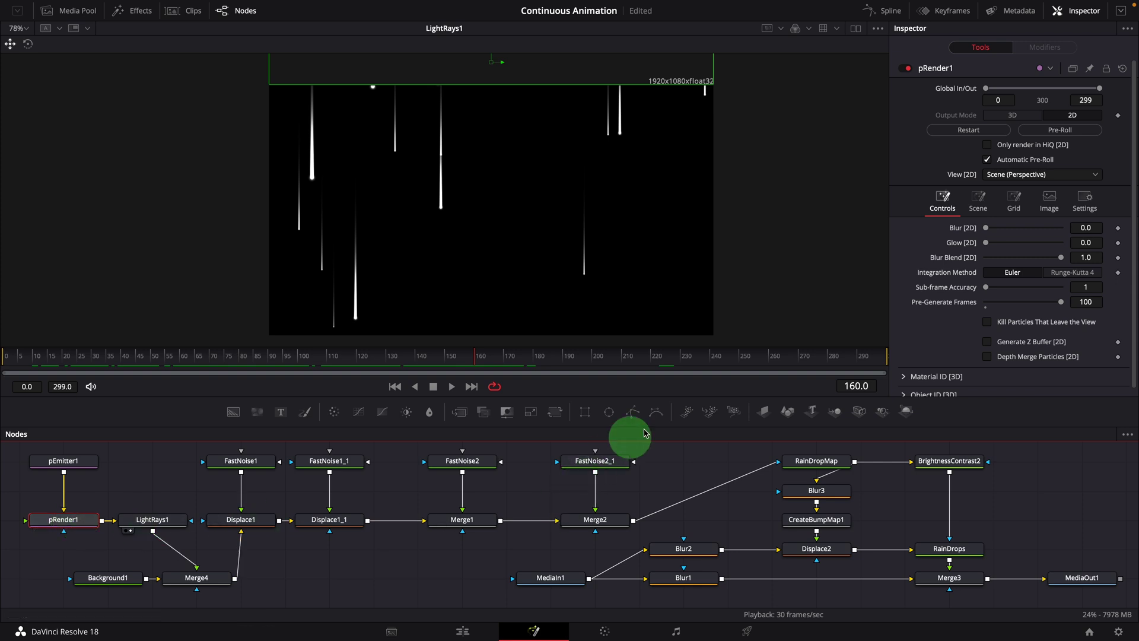
left_click(1049, 202)
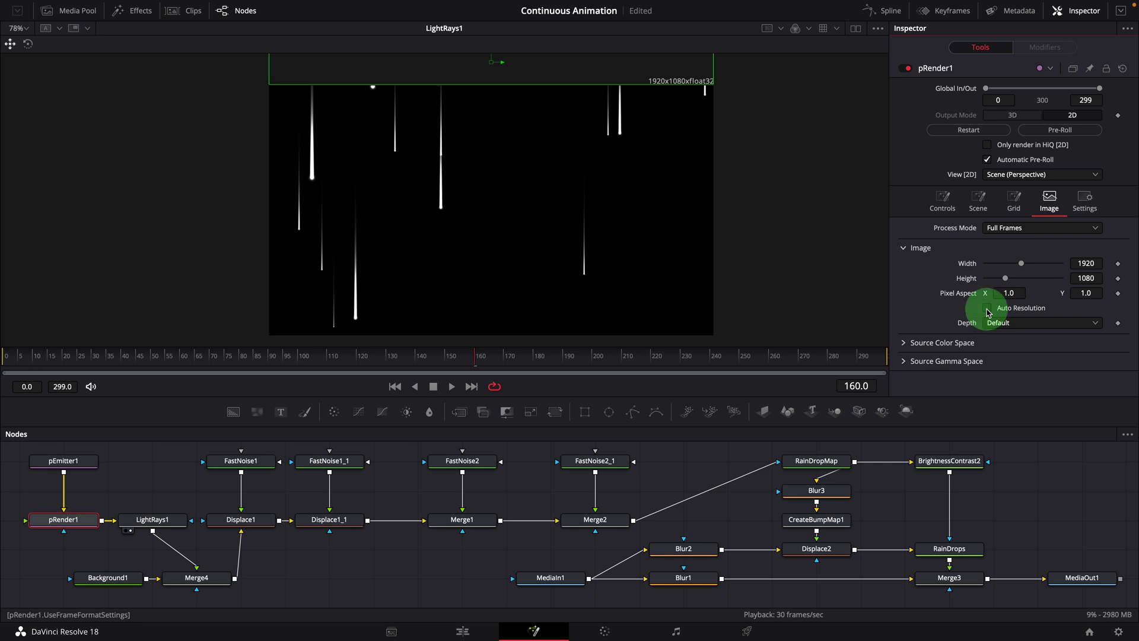
type("=")
key("Return")
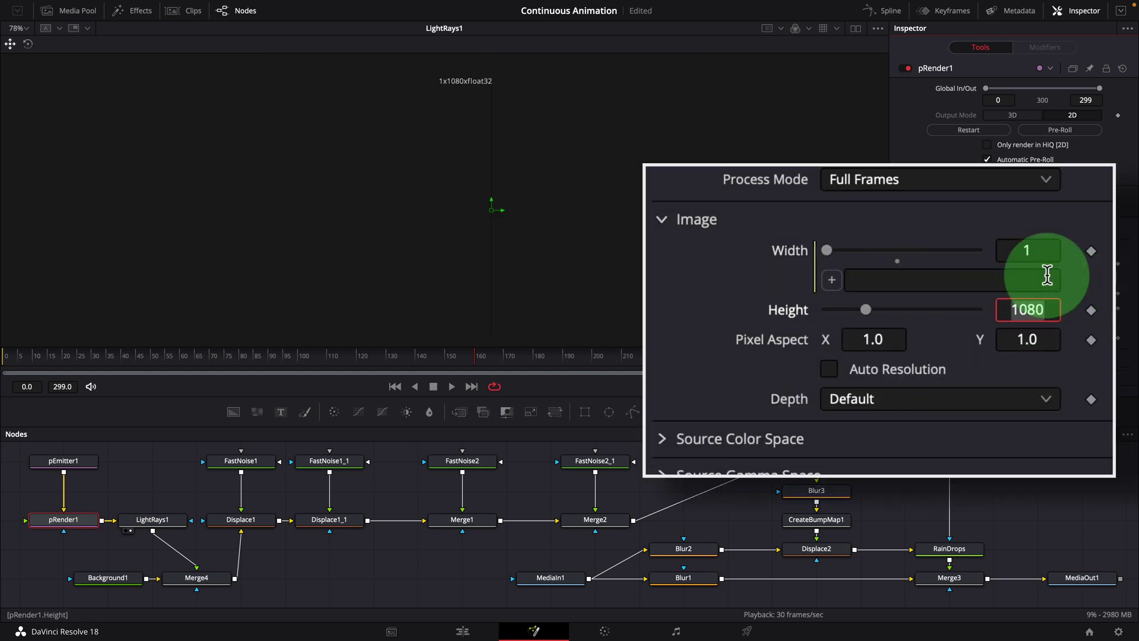
type("Ba")
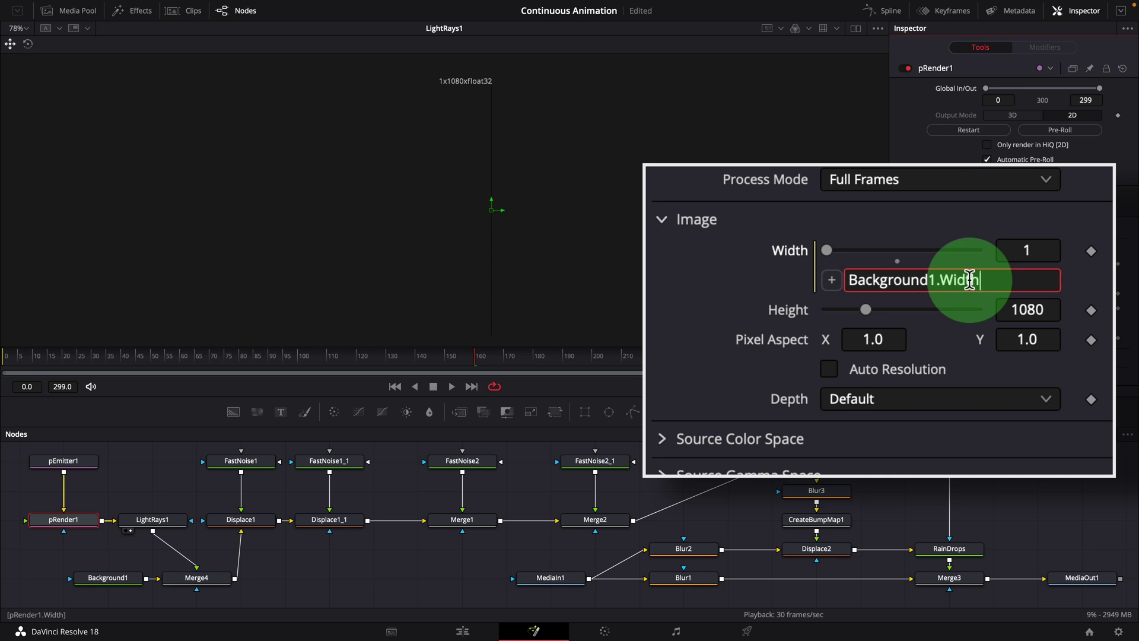
type("ckground1.Width")
key("Tab")
type("=")
key("Return")
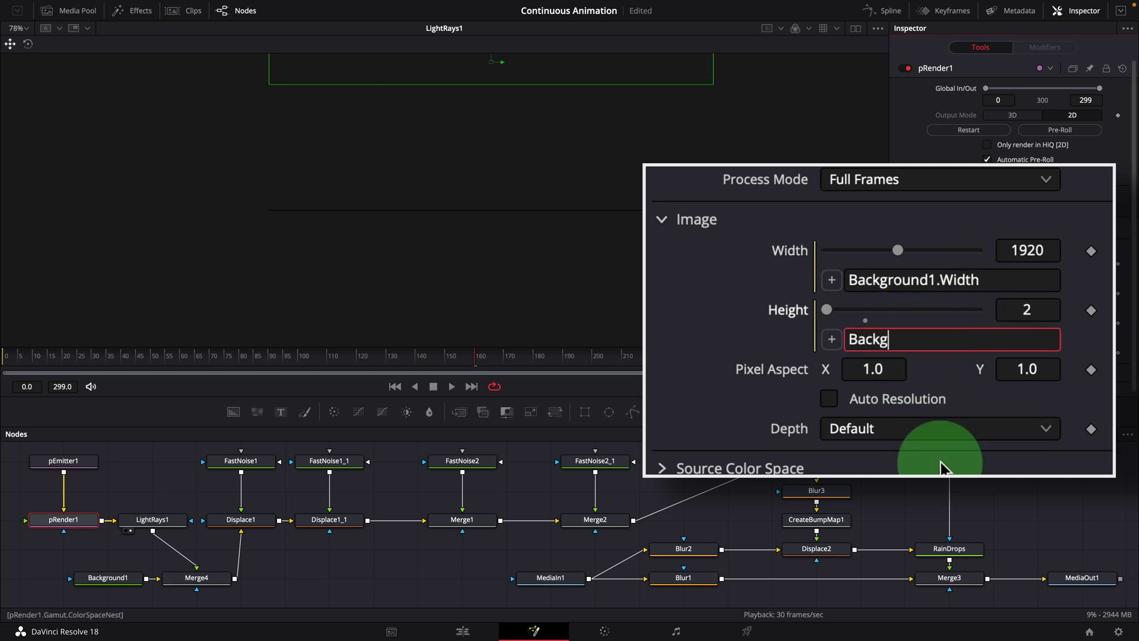
type("Background1.Height*2")
key("Tab")
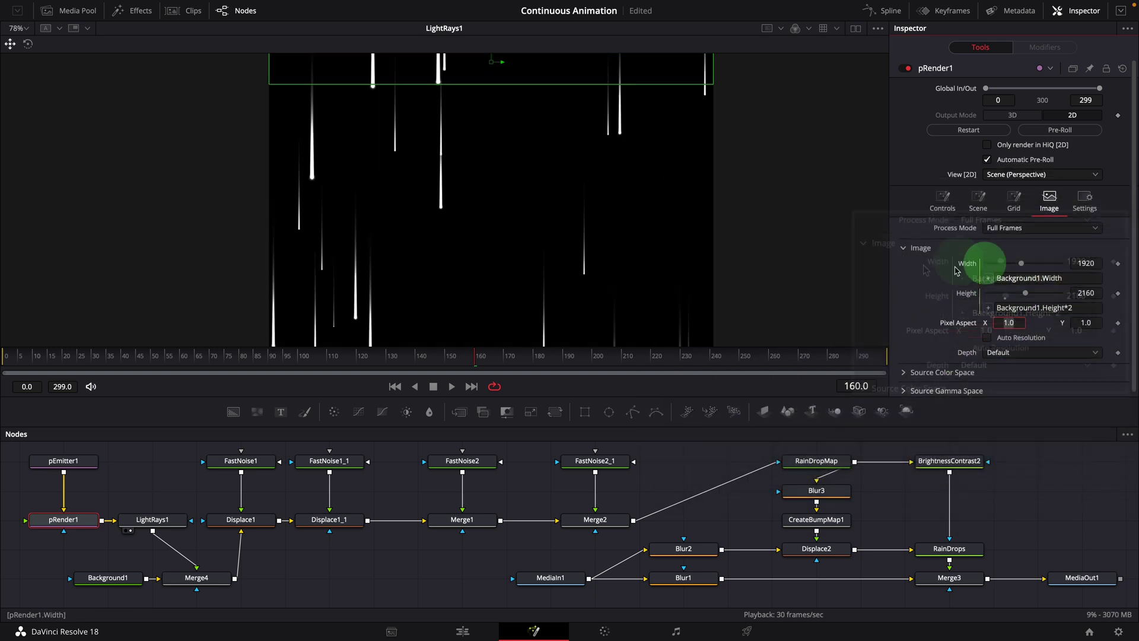
scroll(702, 164, "down", 1)
scroll(646, 173, "down", 5)
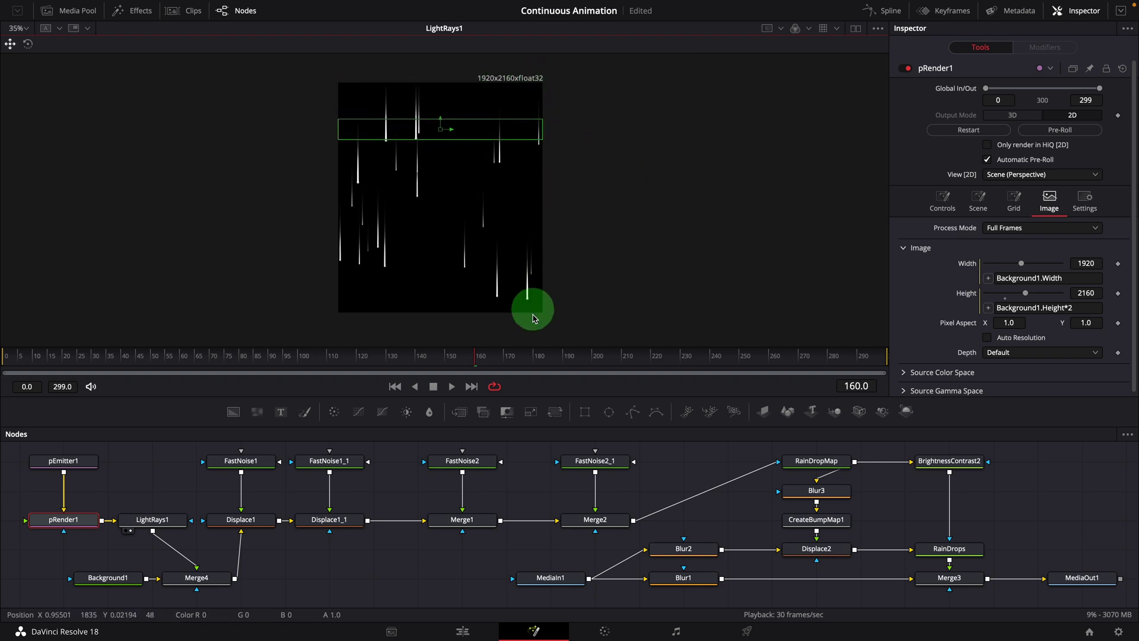
scroll(536, 216, "up", 2)
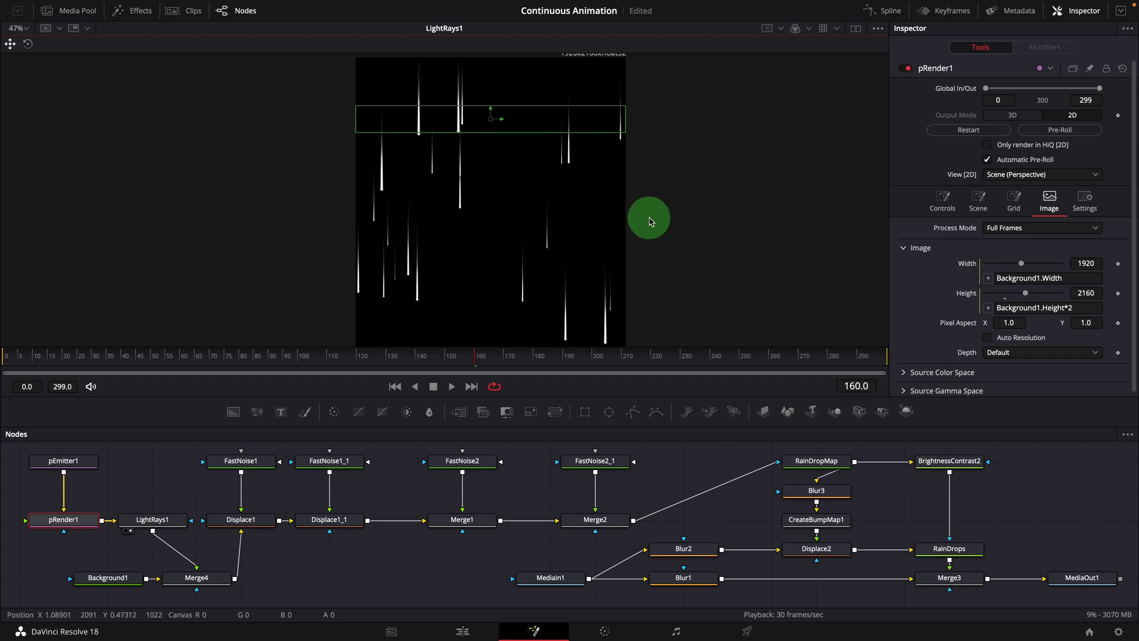
Drag the emitter region rectangle up near the top of the tall render
scroll(650, 231, "up", 5)
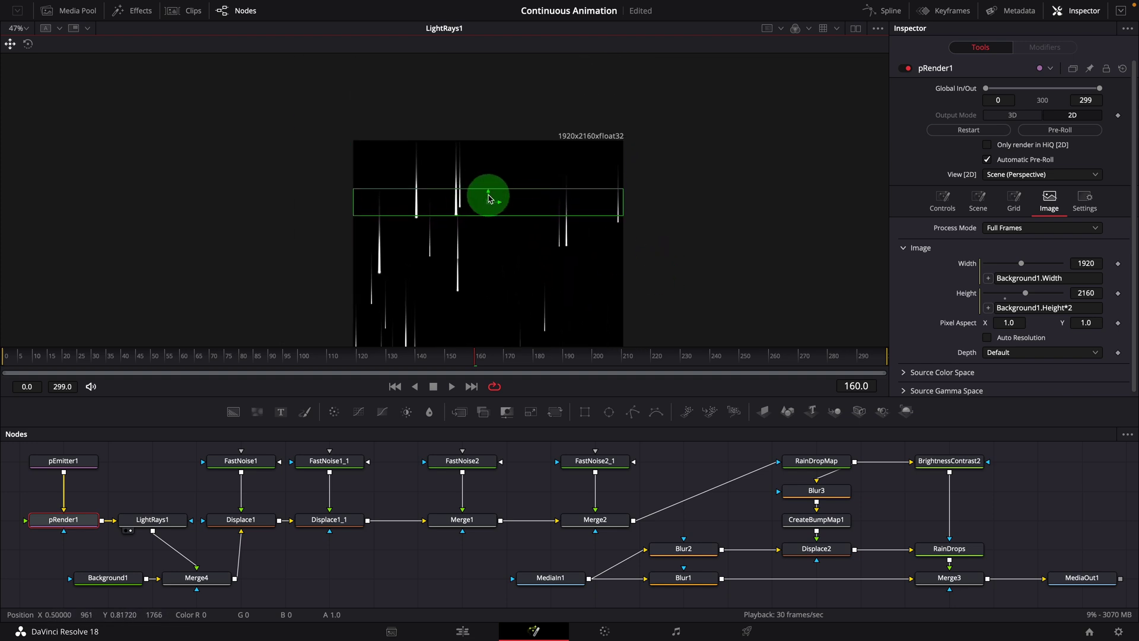
left_click_drag(488, 193, 499, 122)
scroll(679, 241, "down", 5)
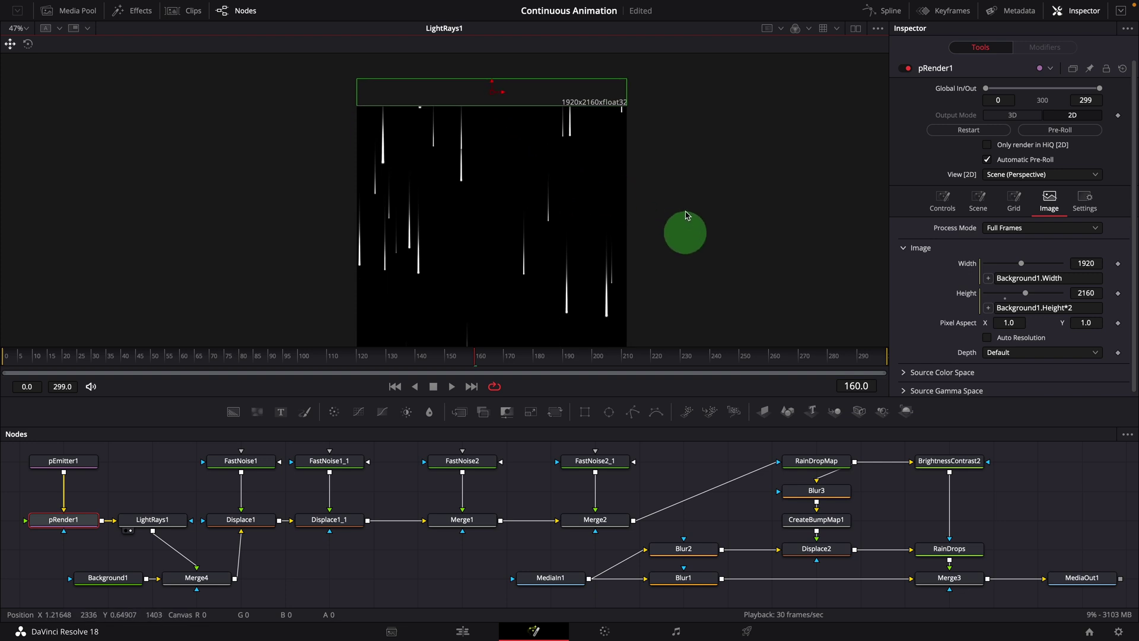
scroll(676, 207, "down", 1)
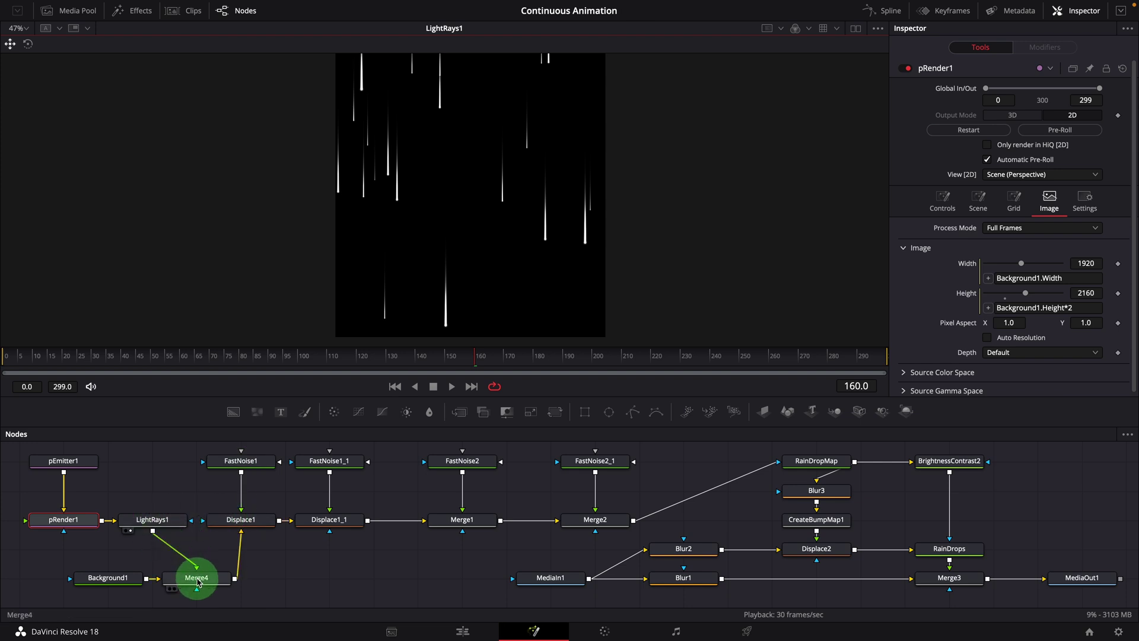
View Merge4 and drag its center down to Center Y 0.002935
left_click(198, 582)
left_click_drag(198, 583, 478, 249)
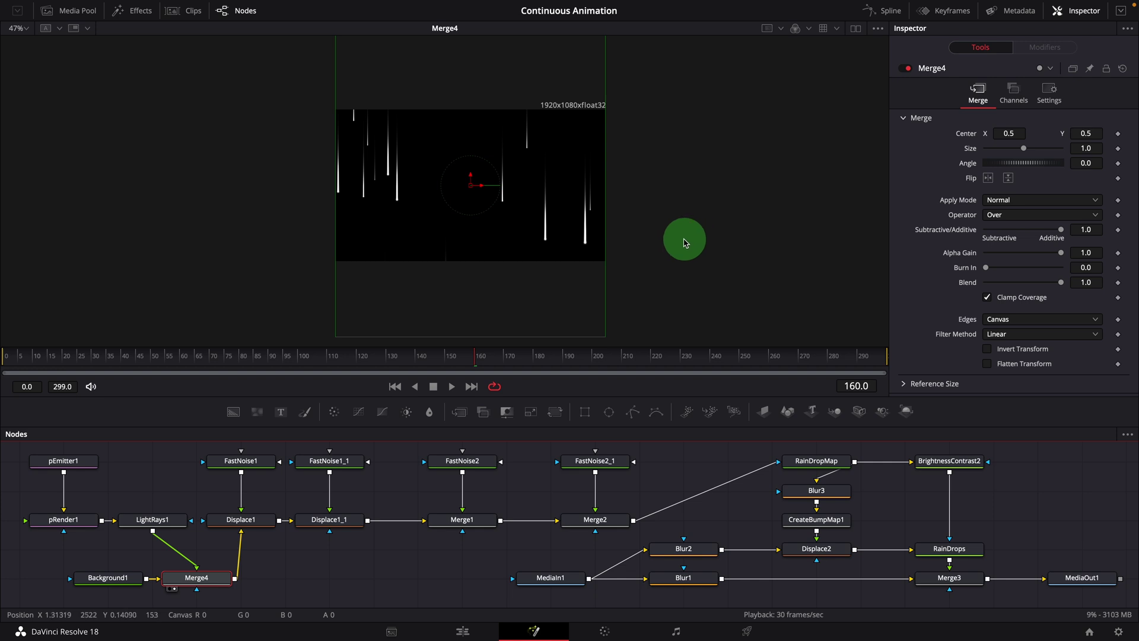
left_click_drag(681, 226, 717, 231)
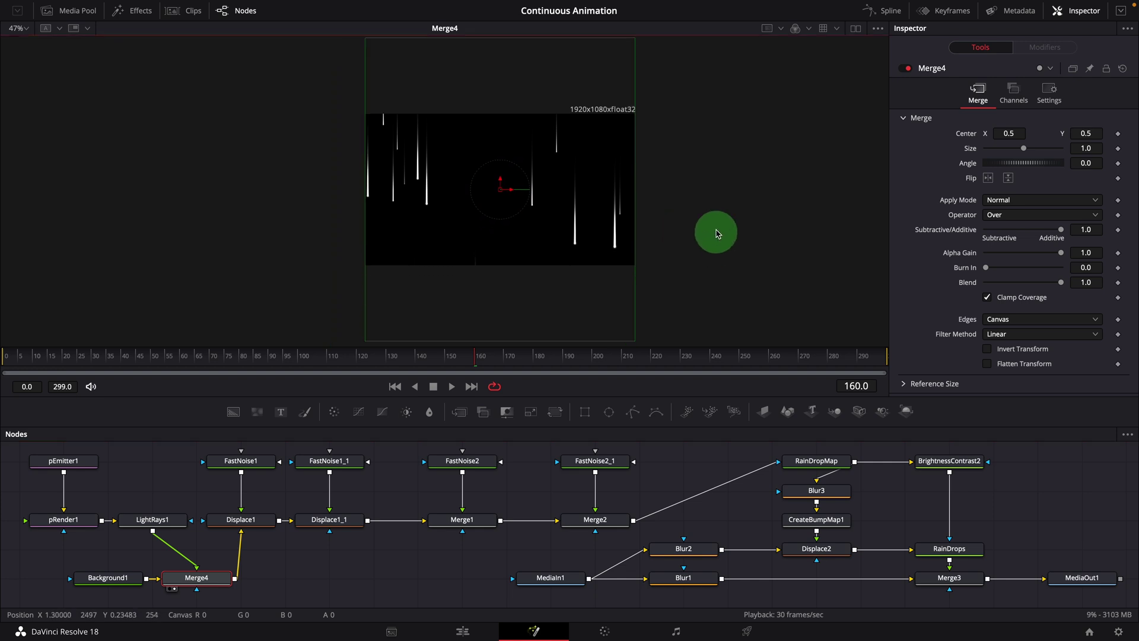
left_click_drag(502, 181, 503, 255)
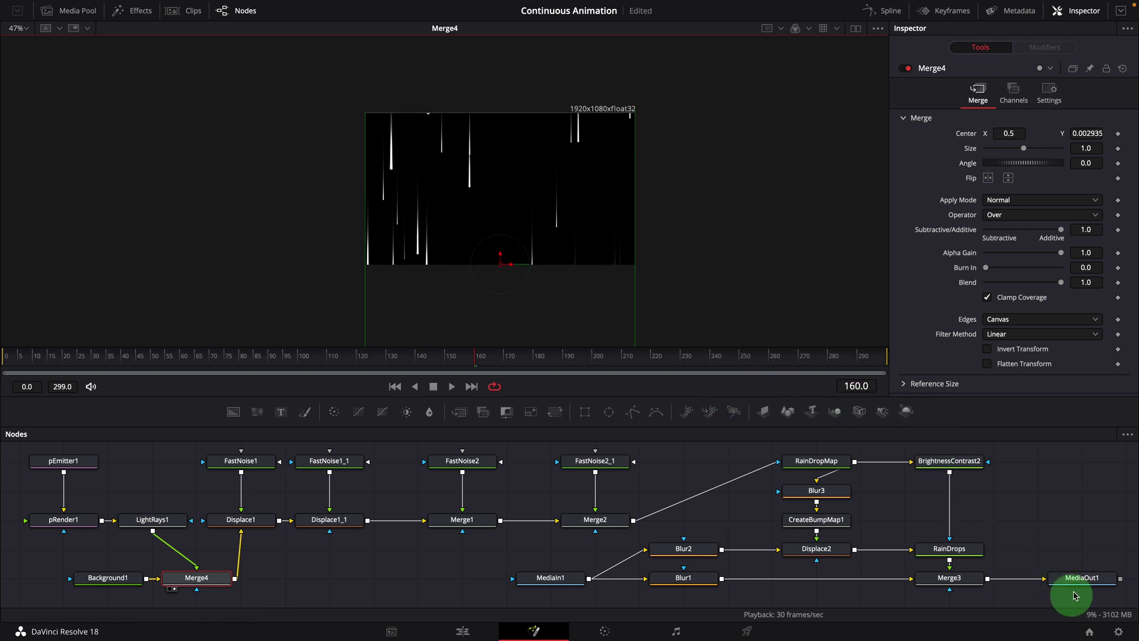
Load MediaOut1 into the viewer and play the rain-on-glass city composite with its drip streaks
left_click(1075, 592)
left_click(679, 238)
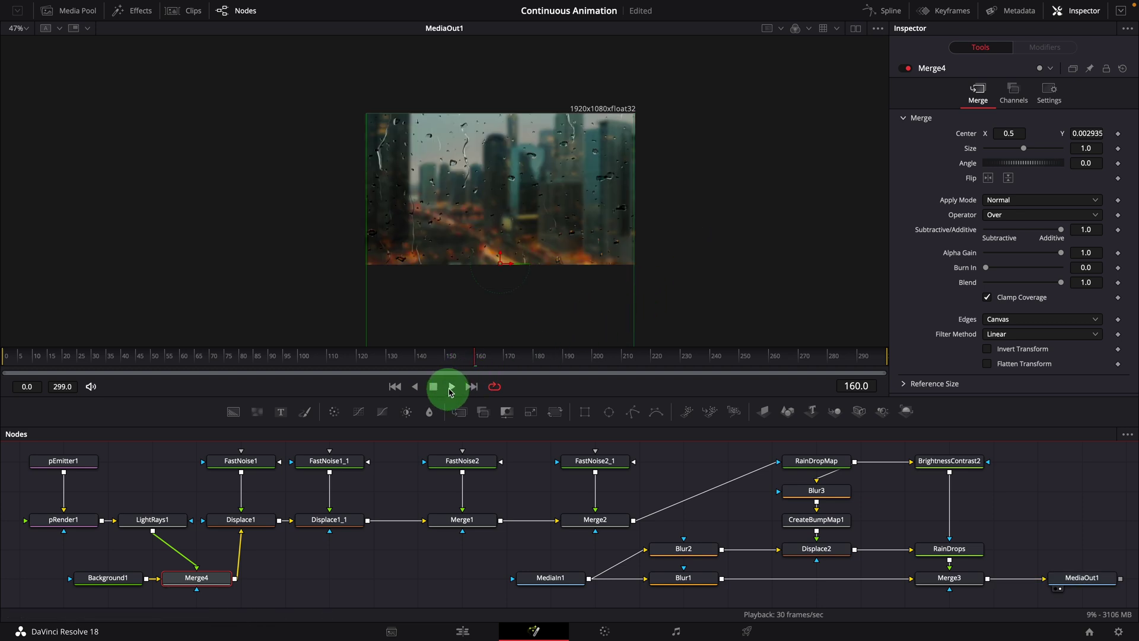
left_click(451, 386)
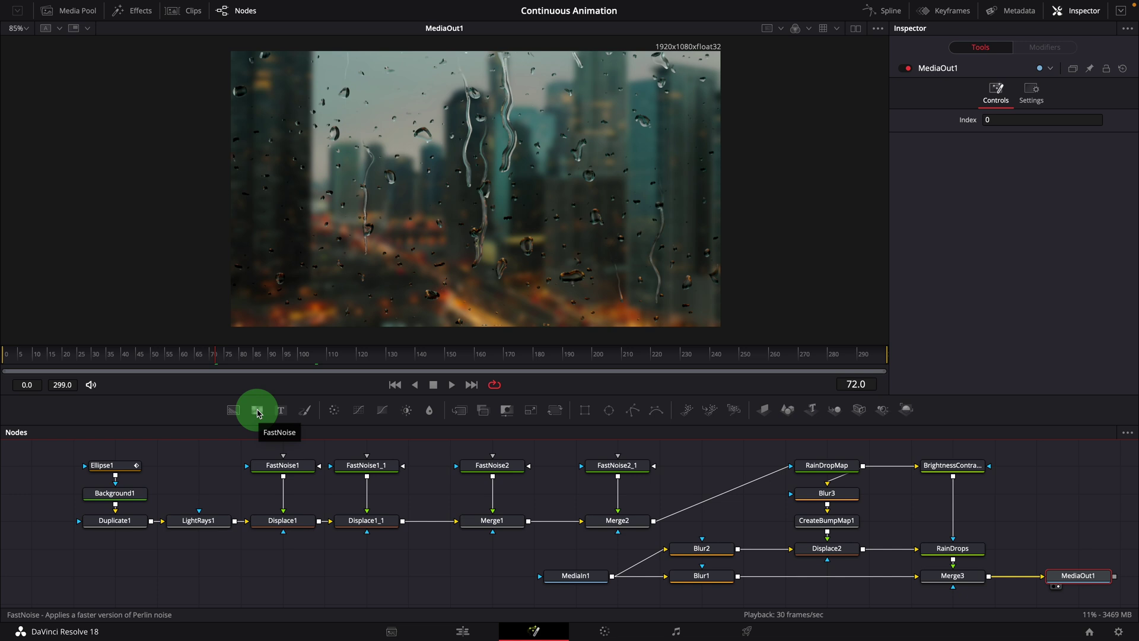
Delete Ellipse1, Background1 and Duplicate1, then add a FastNoise3 node and view it
left_click_drag(255, 415, 249, 424)
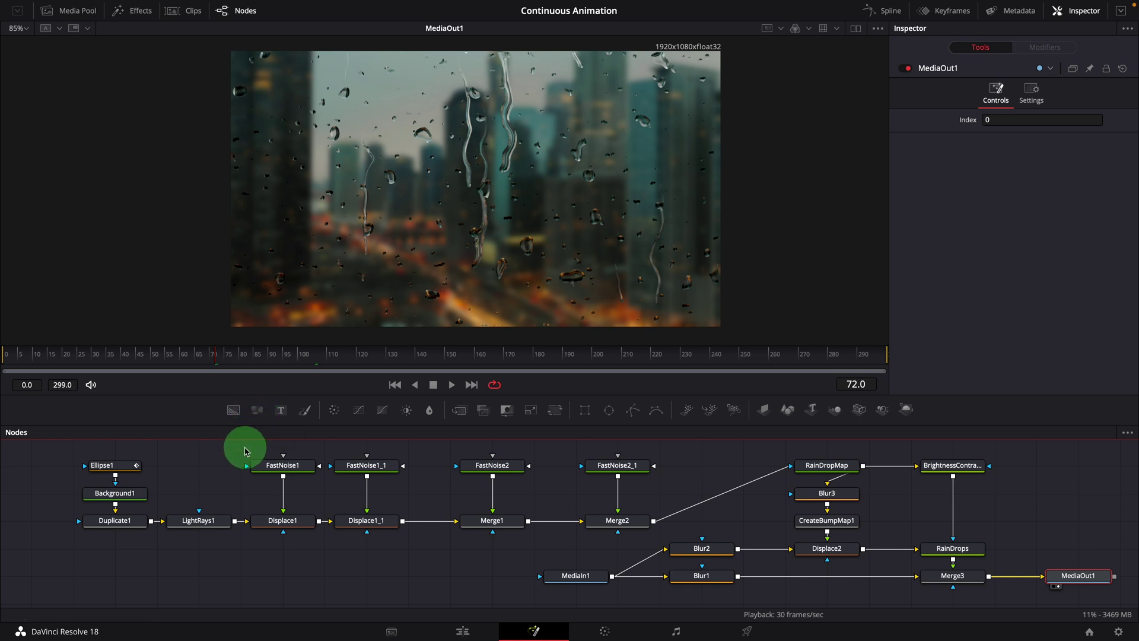
left_click_drag(72, 448, 152, 542)
right_click(119, 520)
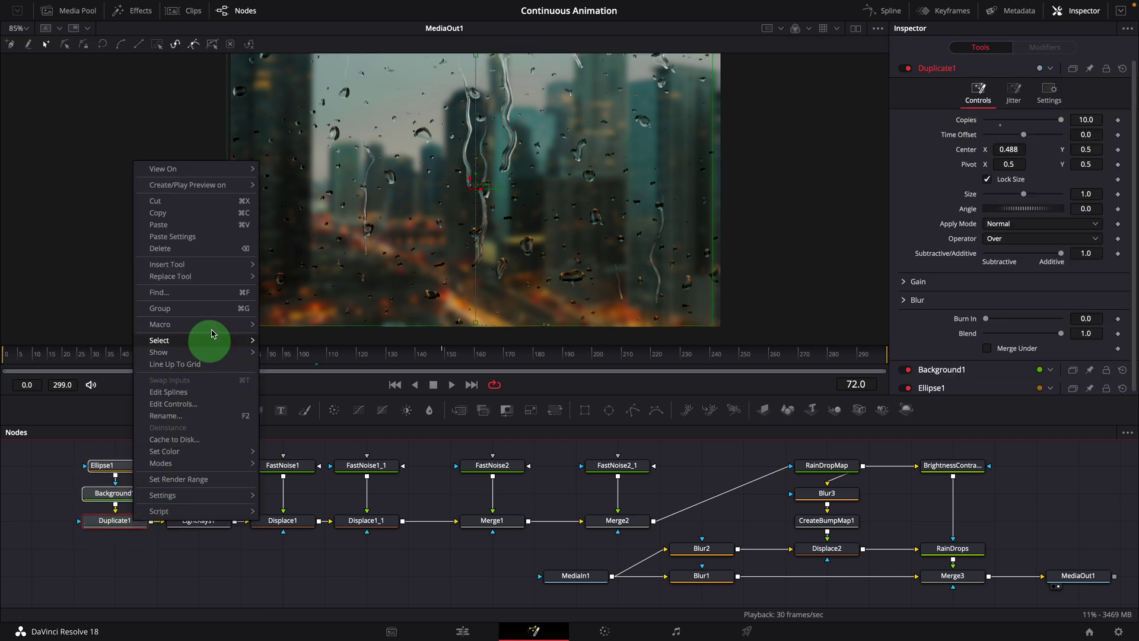
left_click(227, 249)
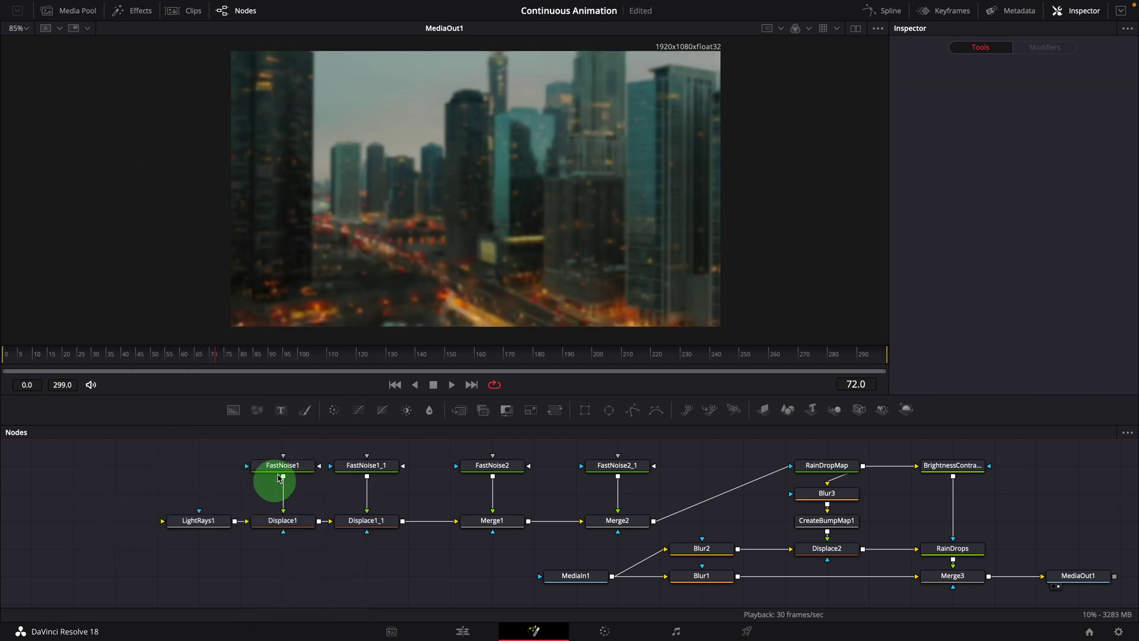
left_click(257, 412)
left_click_drag(134, 466, 56, 466)
left_click(71, 470)
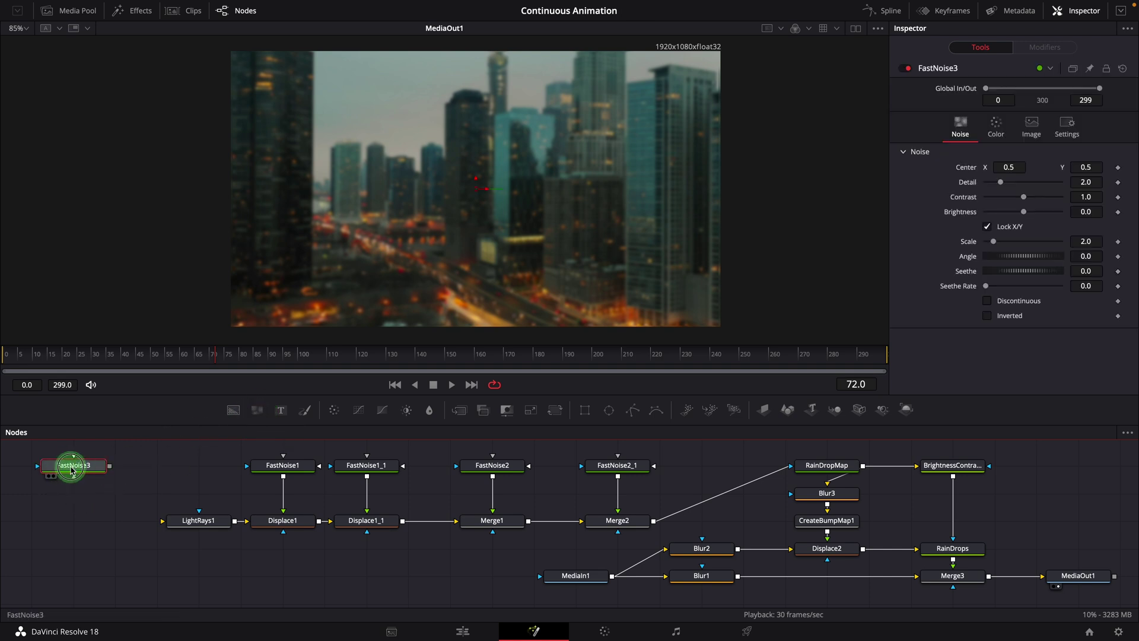
left_click_drag(380, 292, 393, 276)
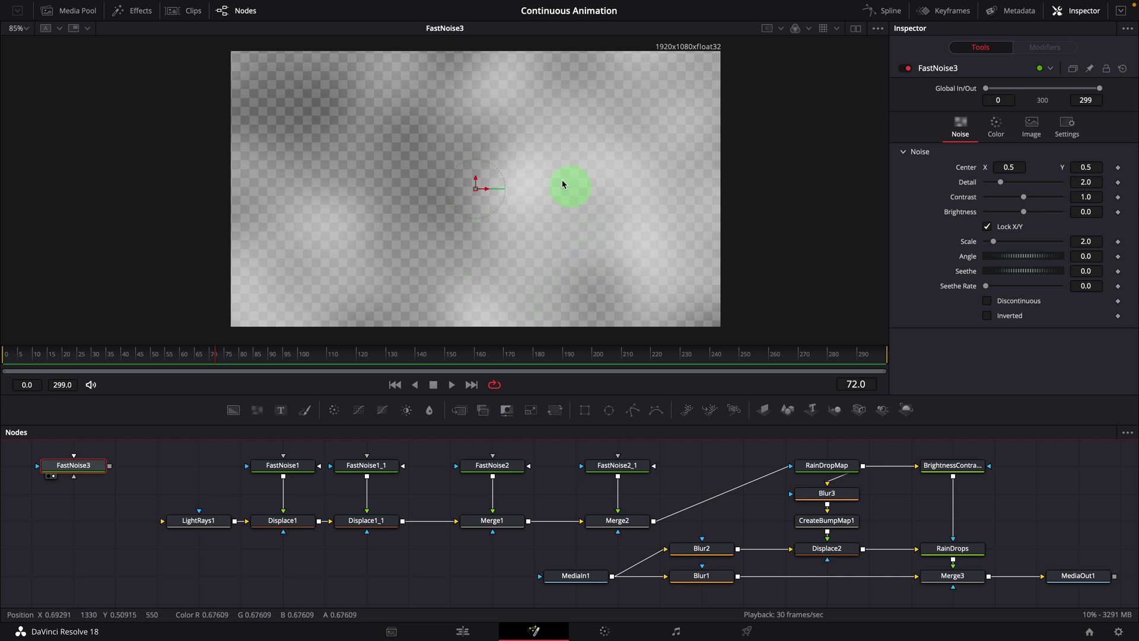
Set FastNoise3's Color Type to Gradient, from transparent black to white at 0.915422
left_click(996, 125)
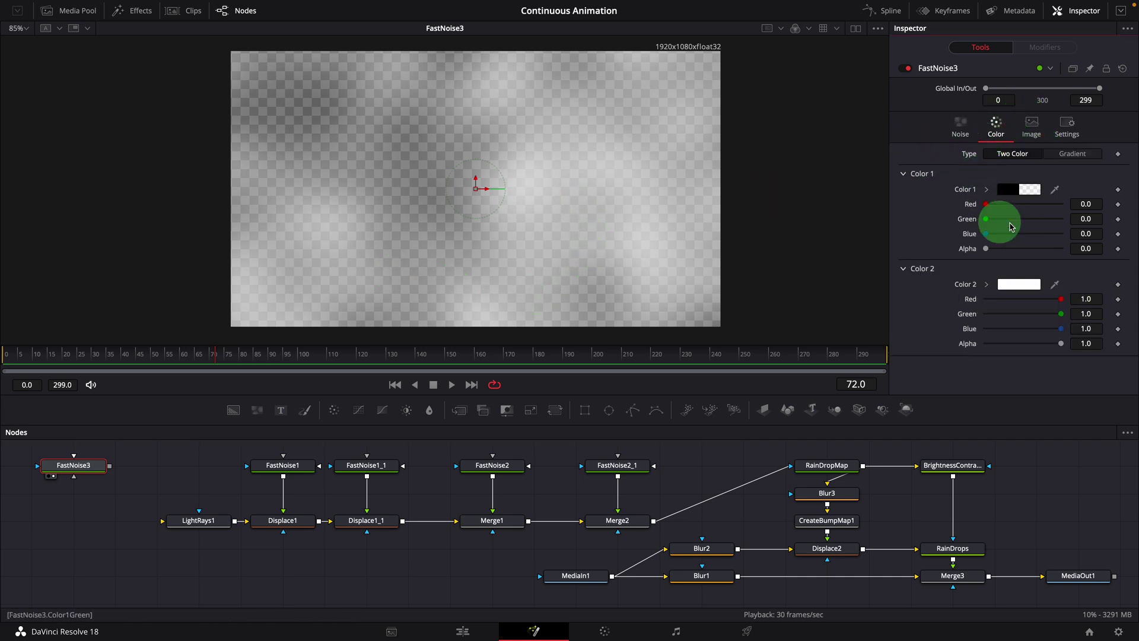
left_click(1083, 159)
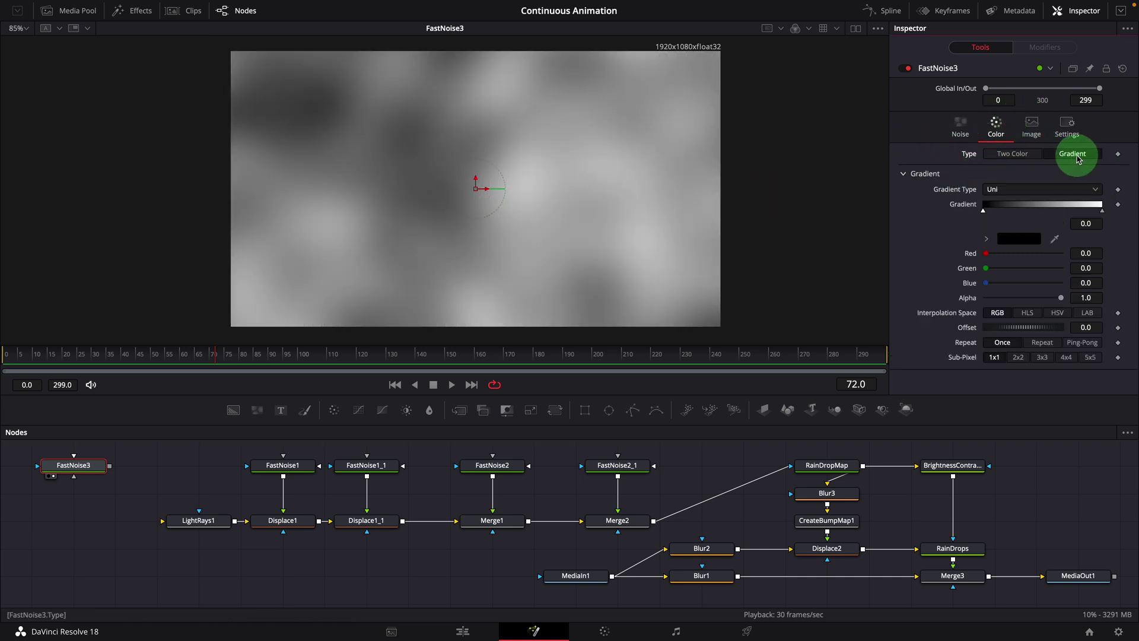
left_click(996, 217)
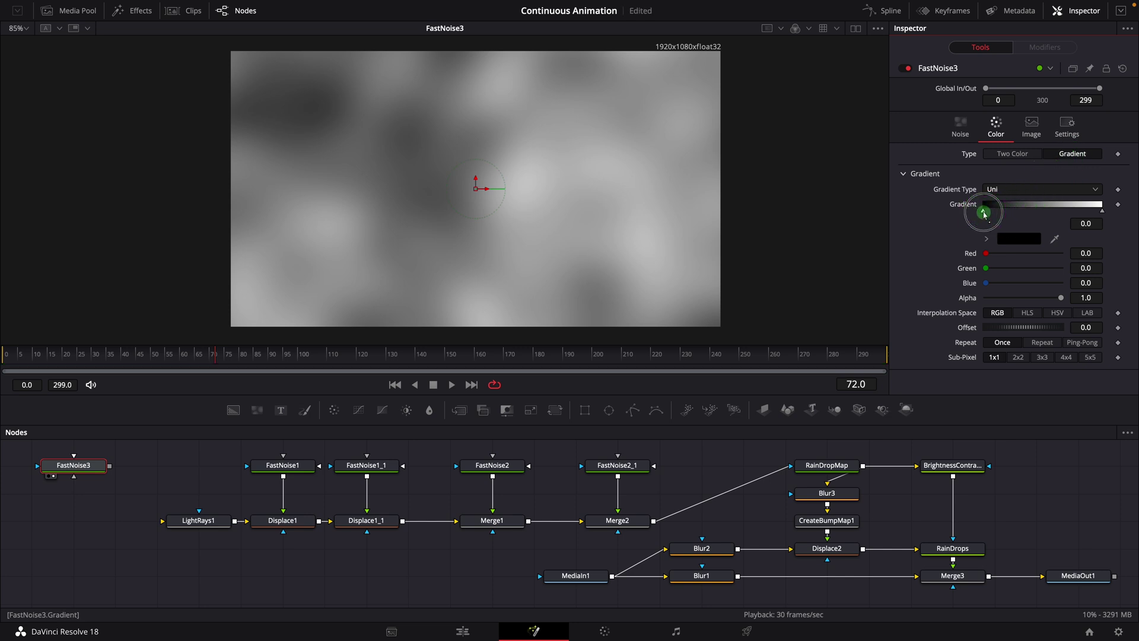
left_click_drag(986, 216, 1074, 217)
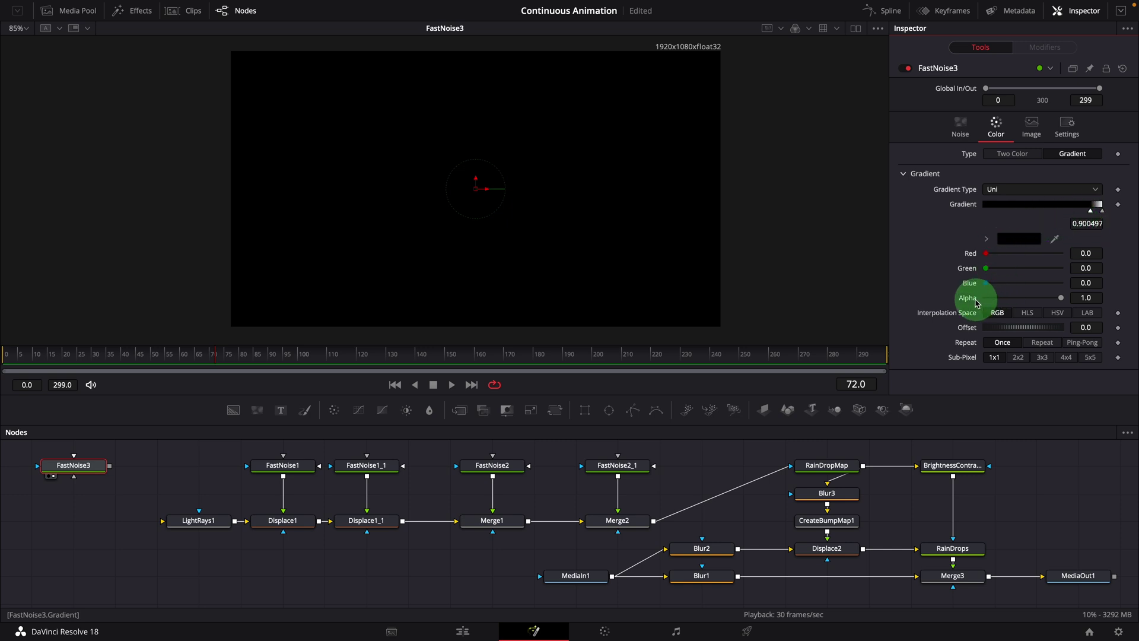
left_click_drag(1061, 299, 967, 298)
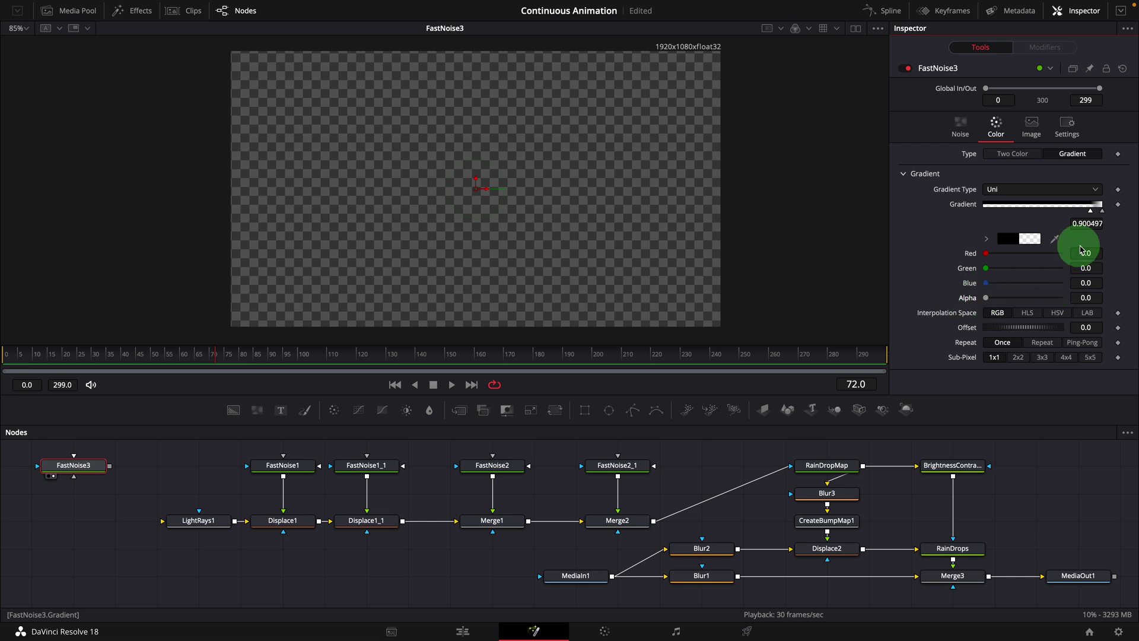
left_click(1103, 212)
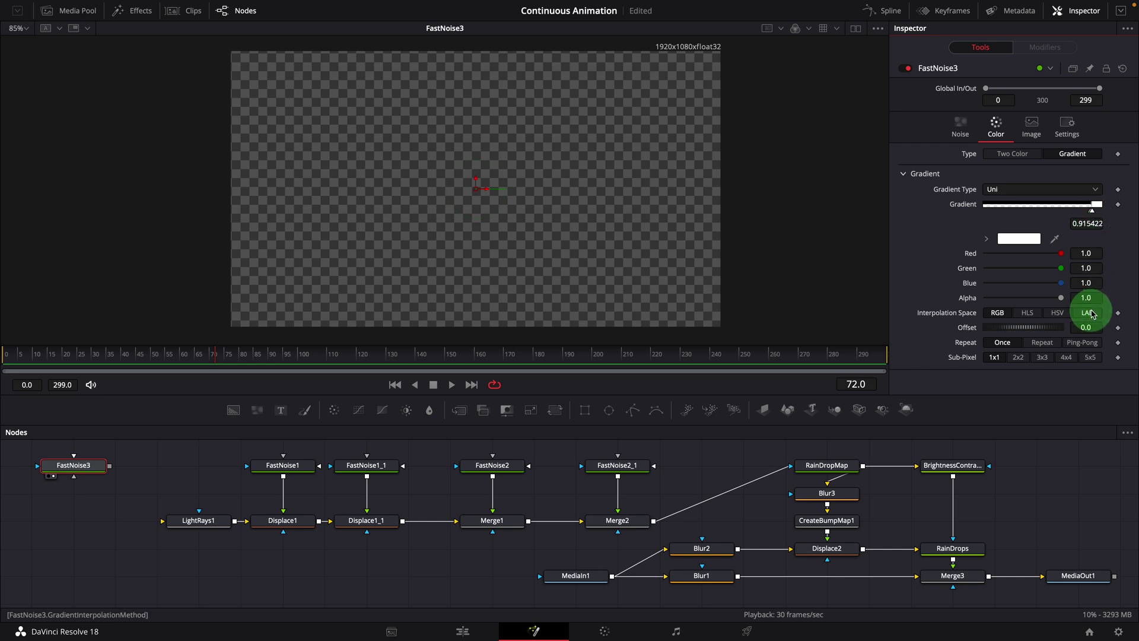
Give FastNoise3 Detail 1.0, Brightness 0.3 and Scale 10.24, and move the gradient stop to 0.900497
left_click(959, 130)
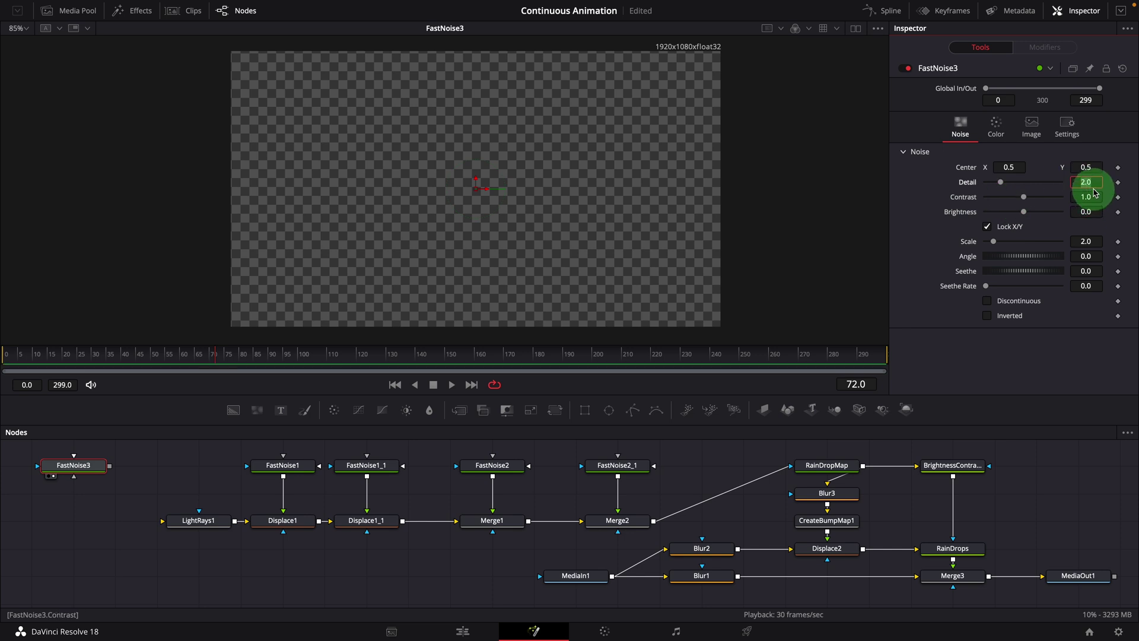
type("1")
key("Return")
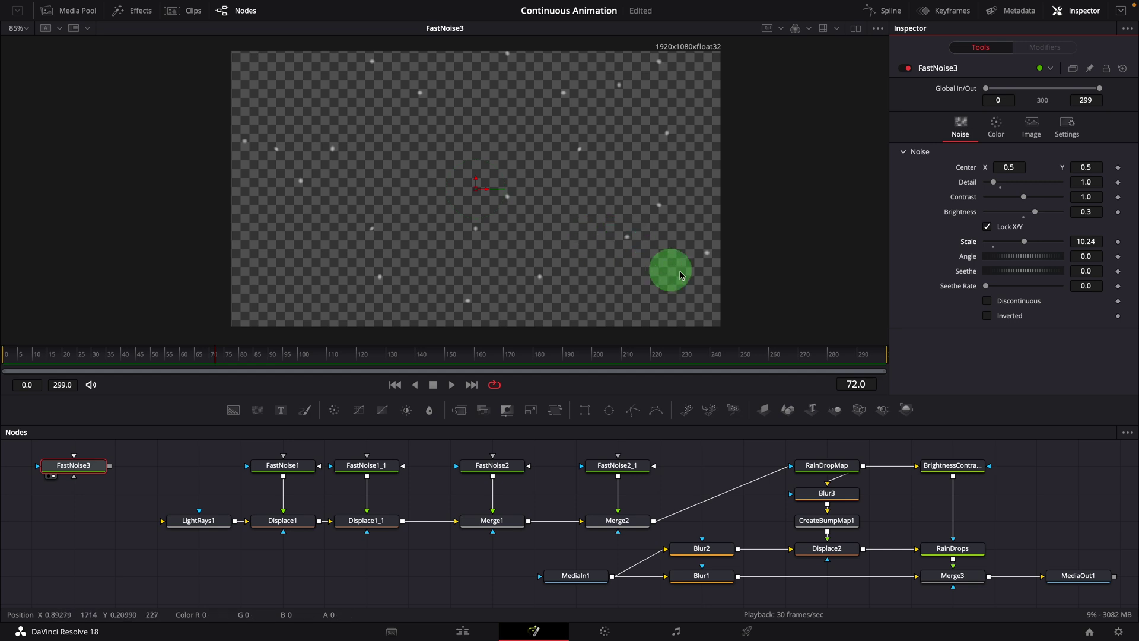
left_click(997, 126)
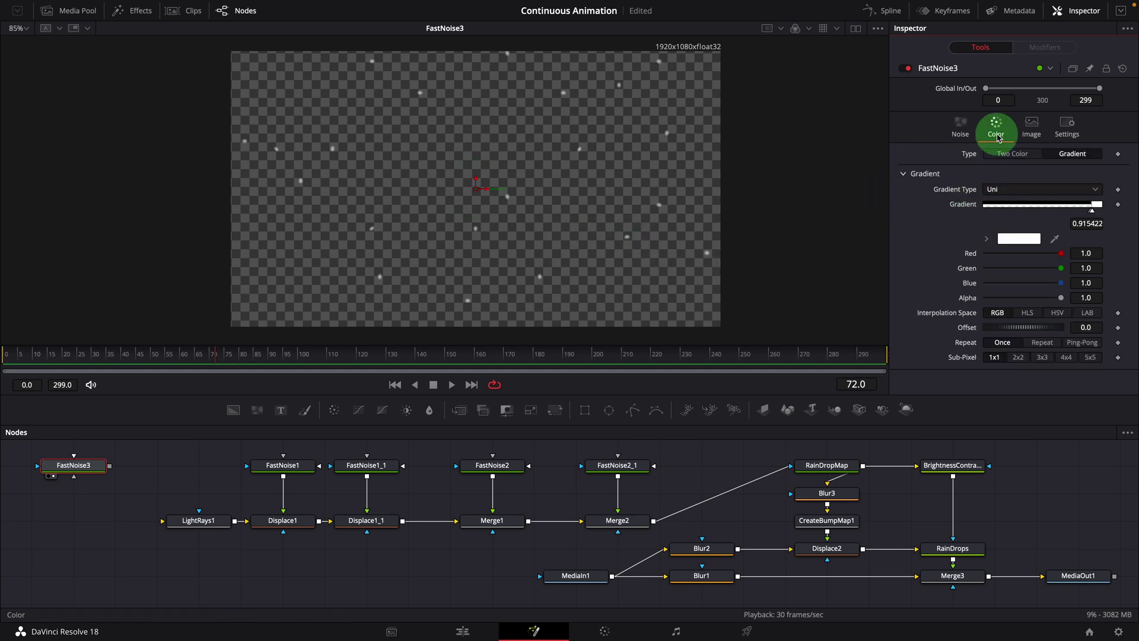
left_click(1094, 212)
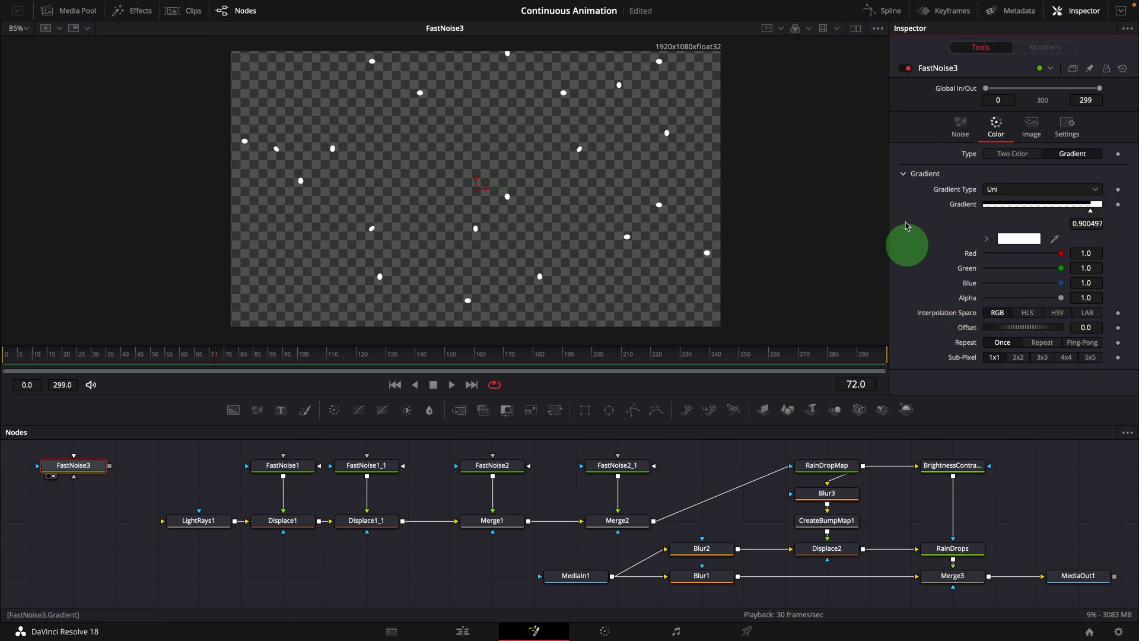
Set the noise Center Y to 0.675 and attach an XY Path modifier to Center
left_click(960, 126)
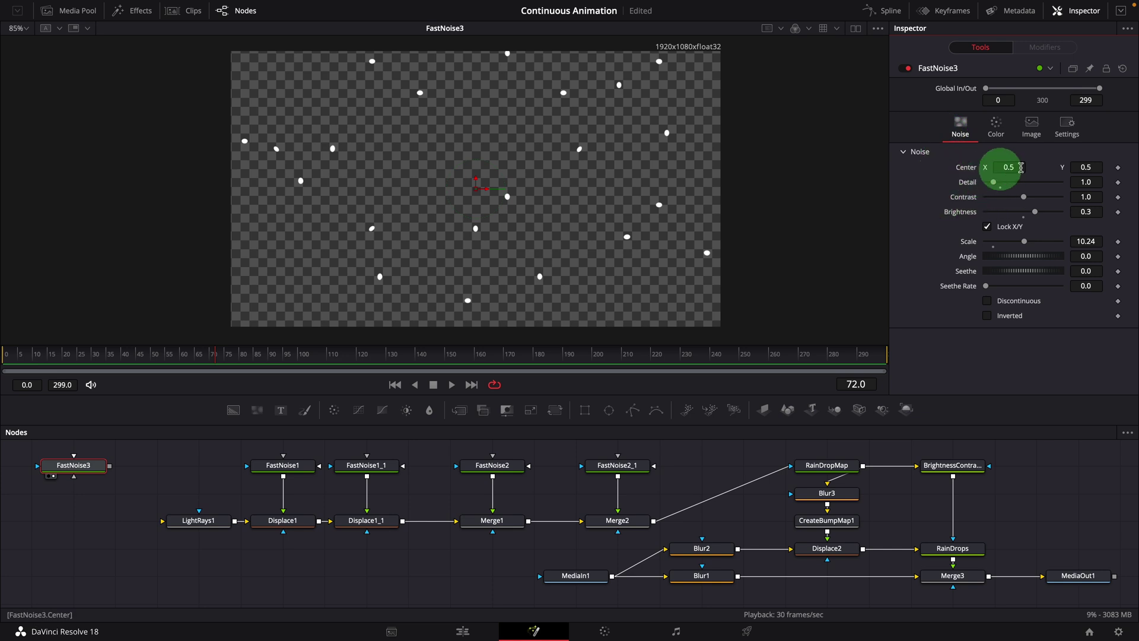
left_click_drag(1086, 167, 534, 170)
left_click_drag(631, 174, 979, 175)
right_click(968, 172)
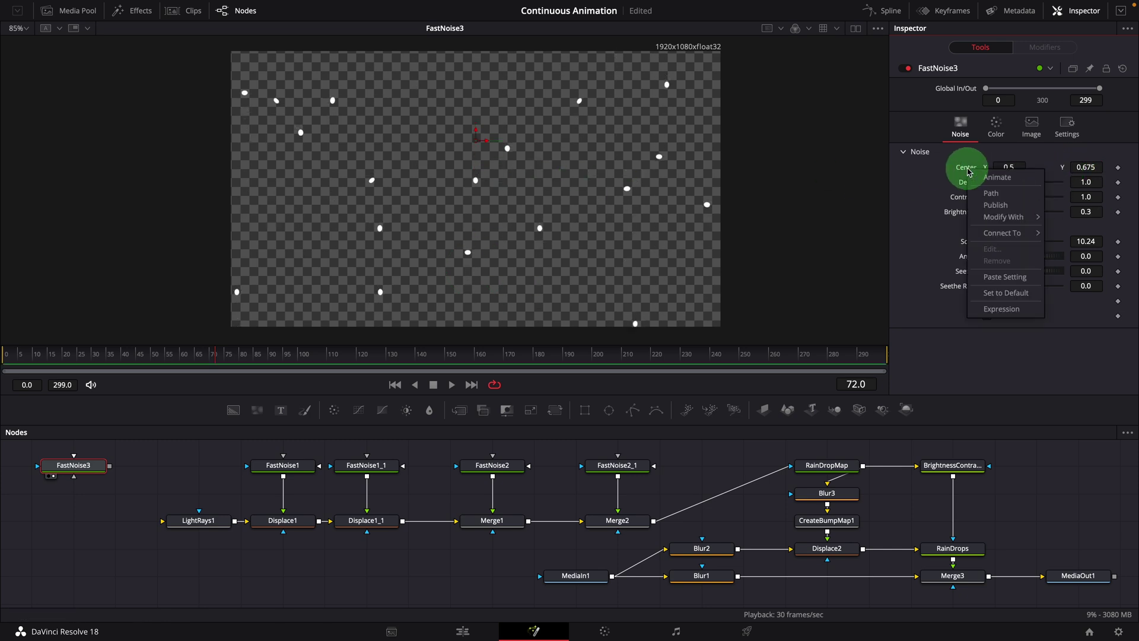
left_click(1003, 217)
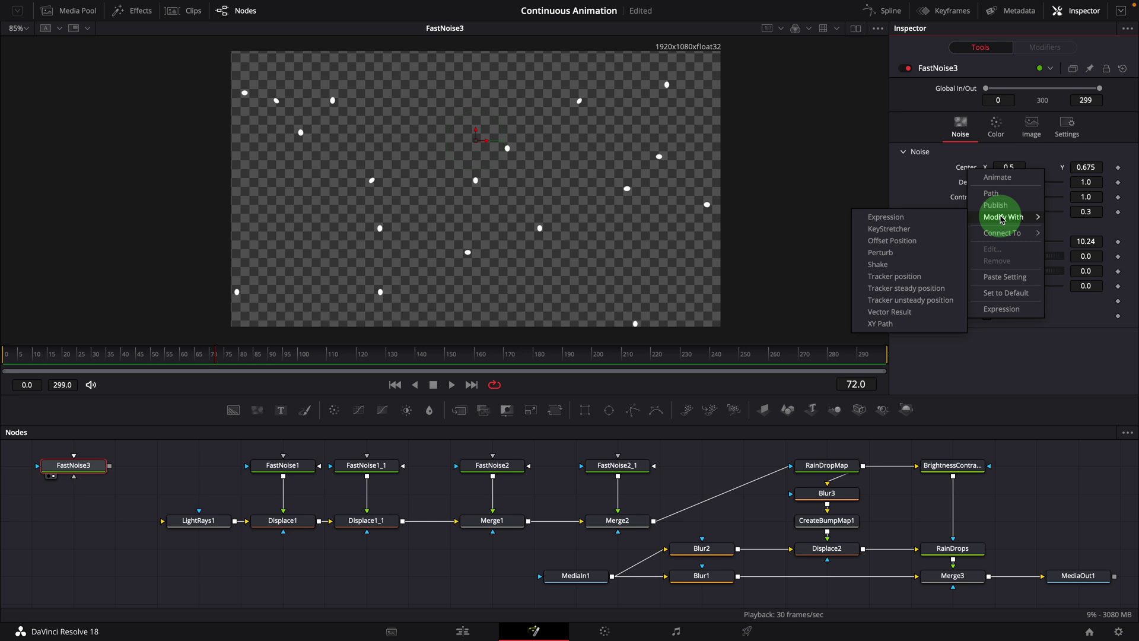
left_click(880, 325)
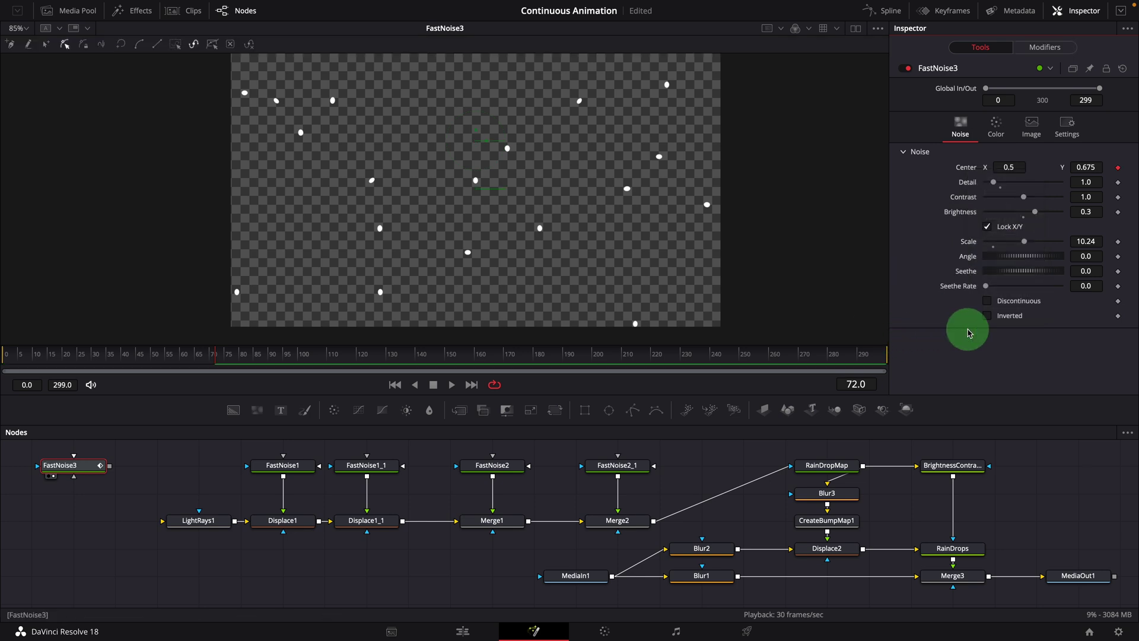
left_click(1043, 50)
Remove XYPath1's X and Y animation and drive its Y value with Anim Curves
right_click(975, 123)
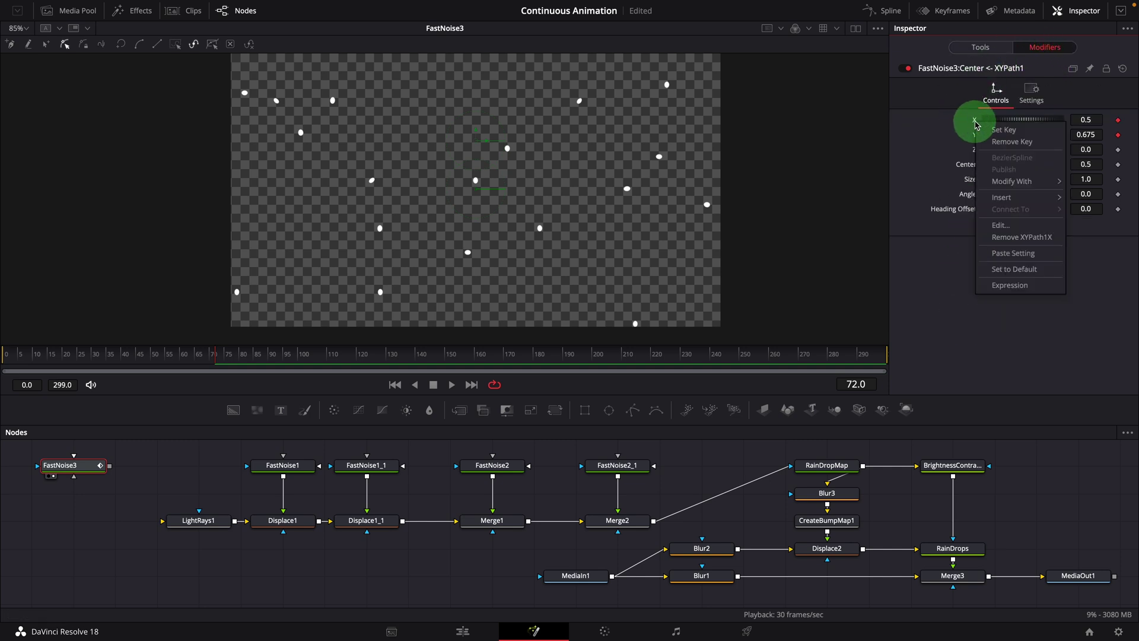
left_click(1026, 243)
right_click(975, 144)
left_click(1004, 256)
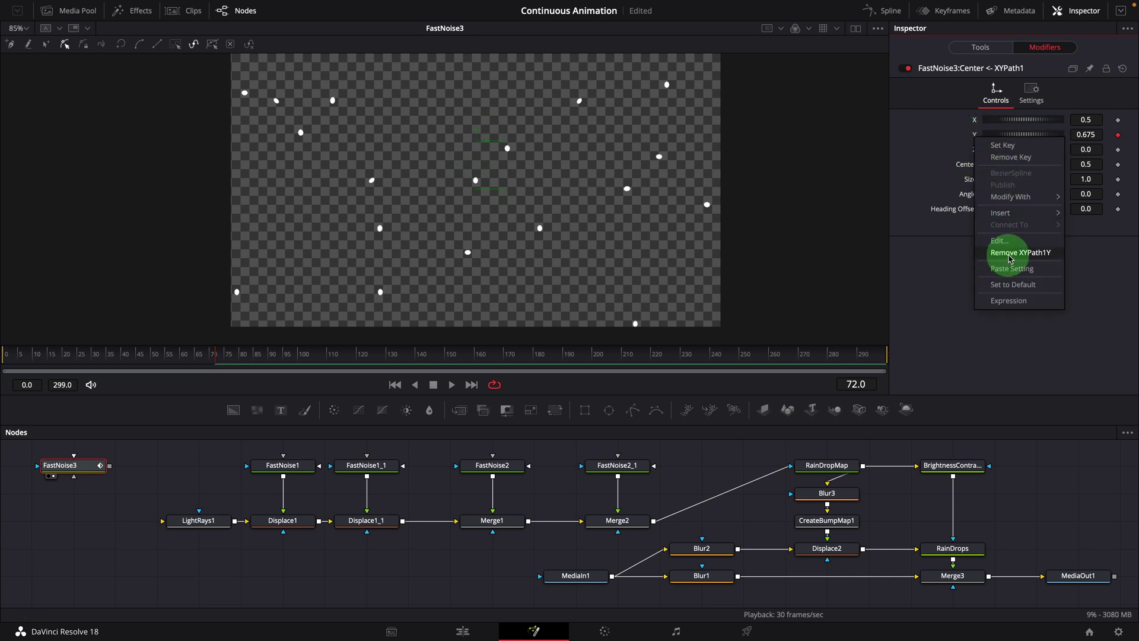
right_click(974, 138)
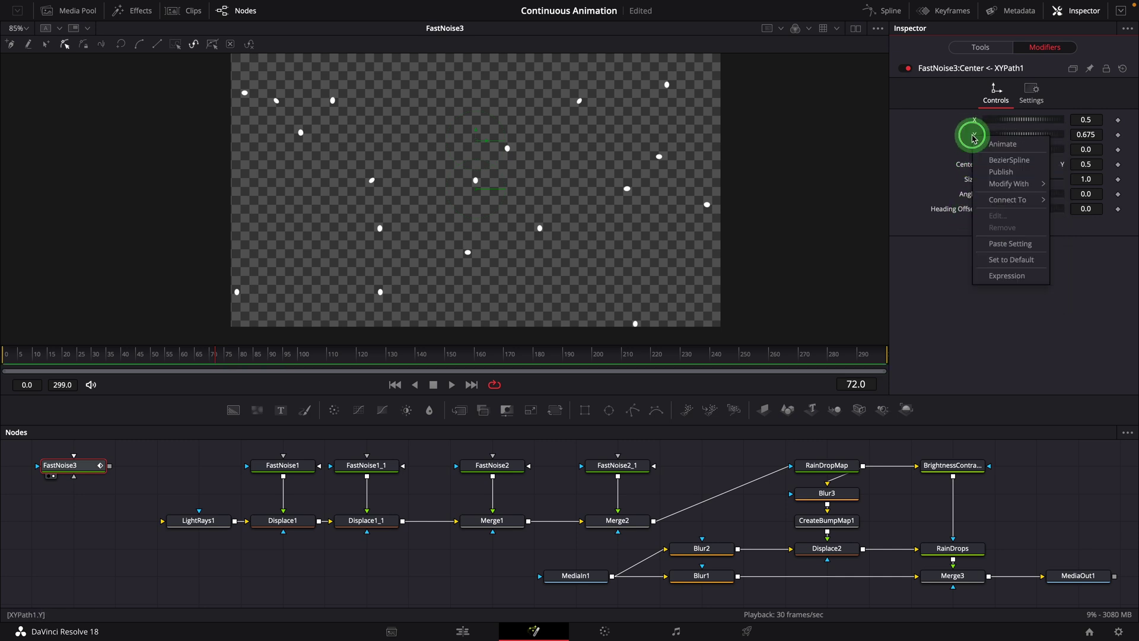
mouse_move(1008, 183)
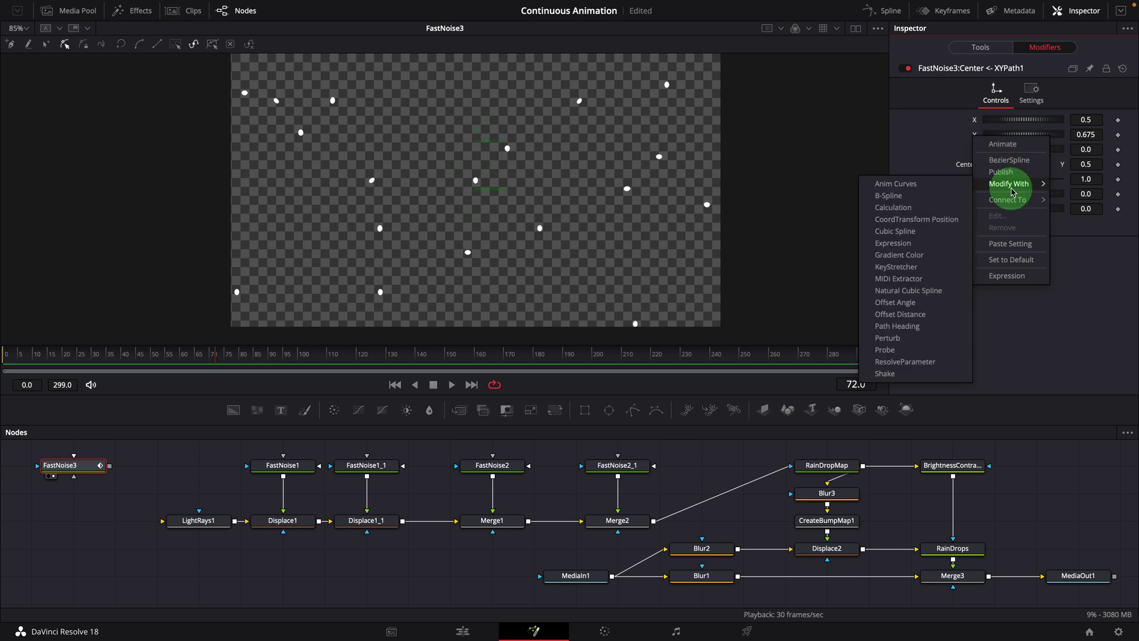
left_click(901, 184)
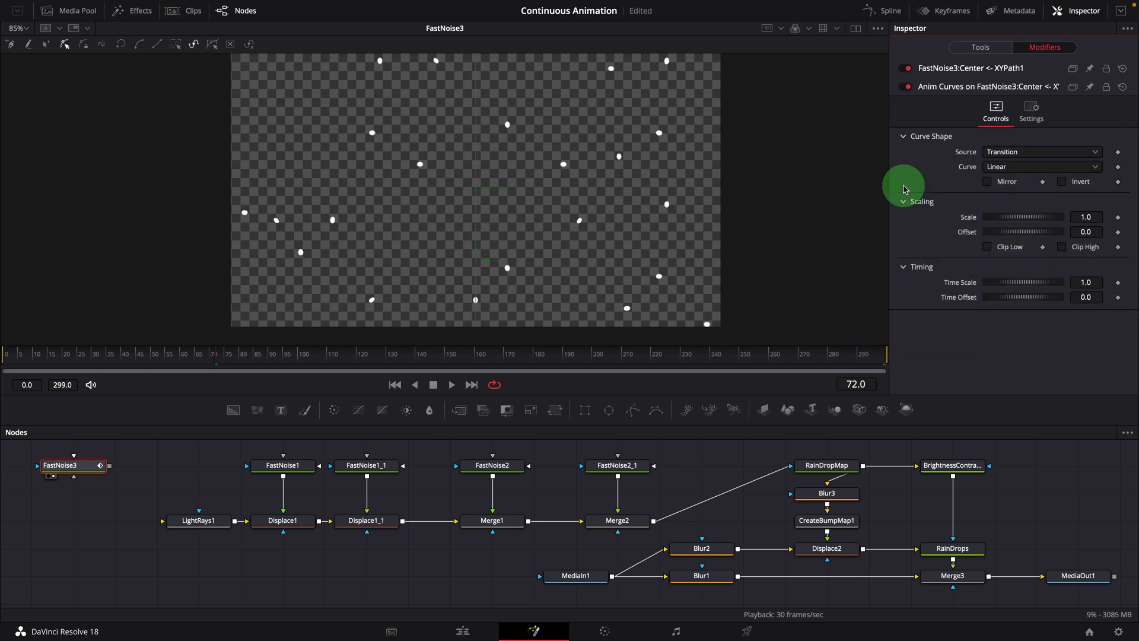
Preview the falling dots from frame 108 and invert the Anim Curves
left_click(325, 356)
key("space")
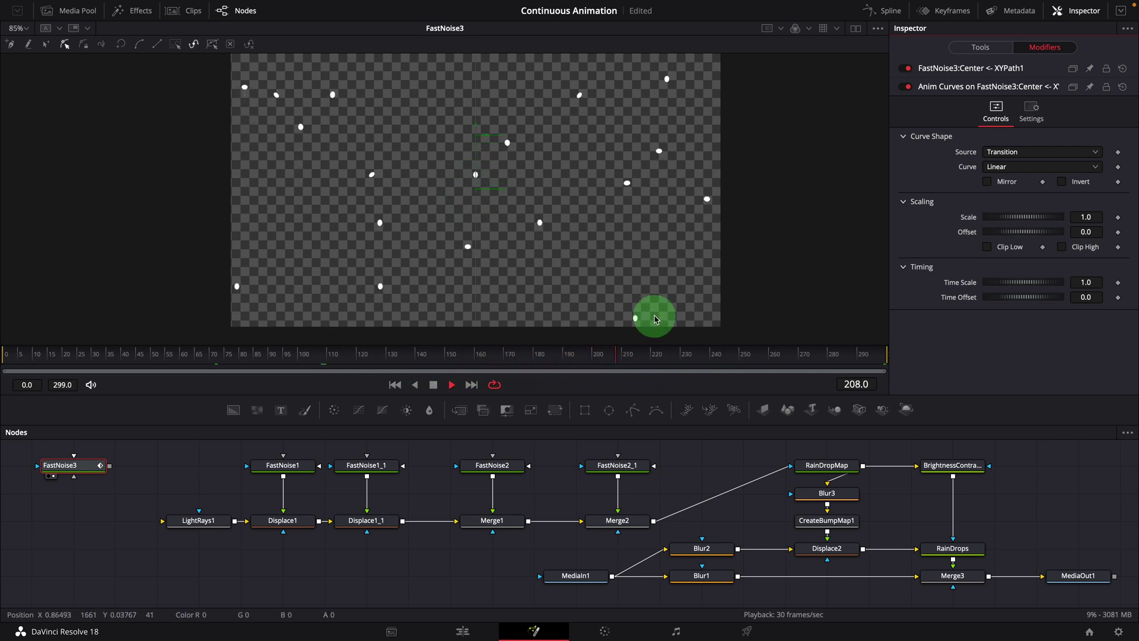
key("space")
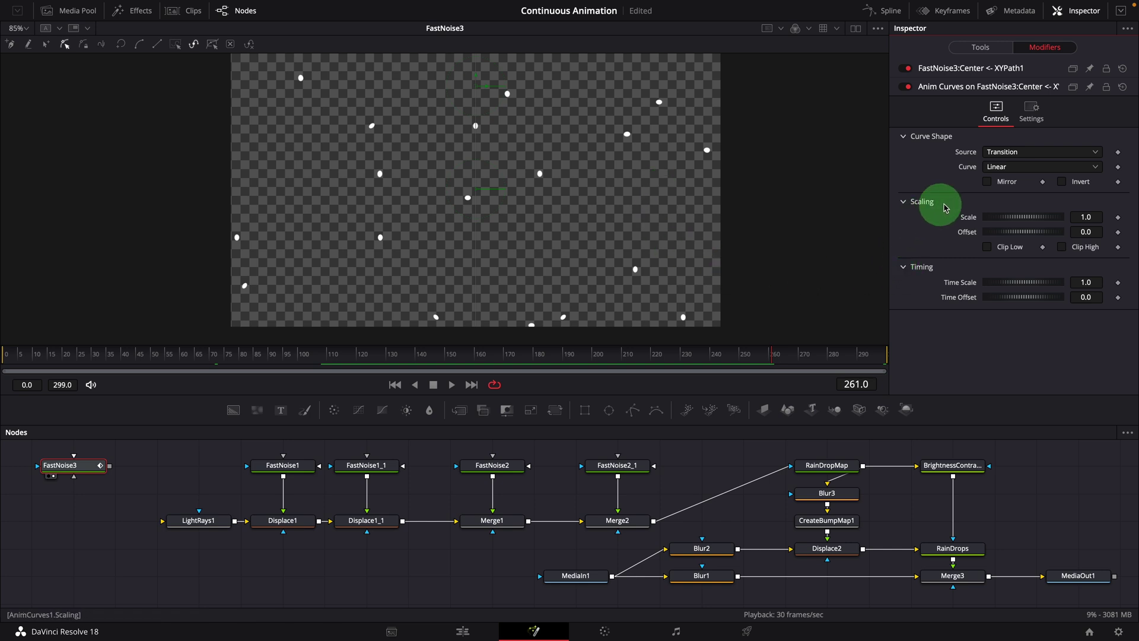
left_click(1062, 182)
left_click(323, 354)
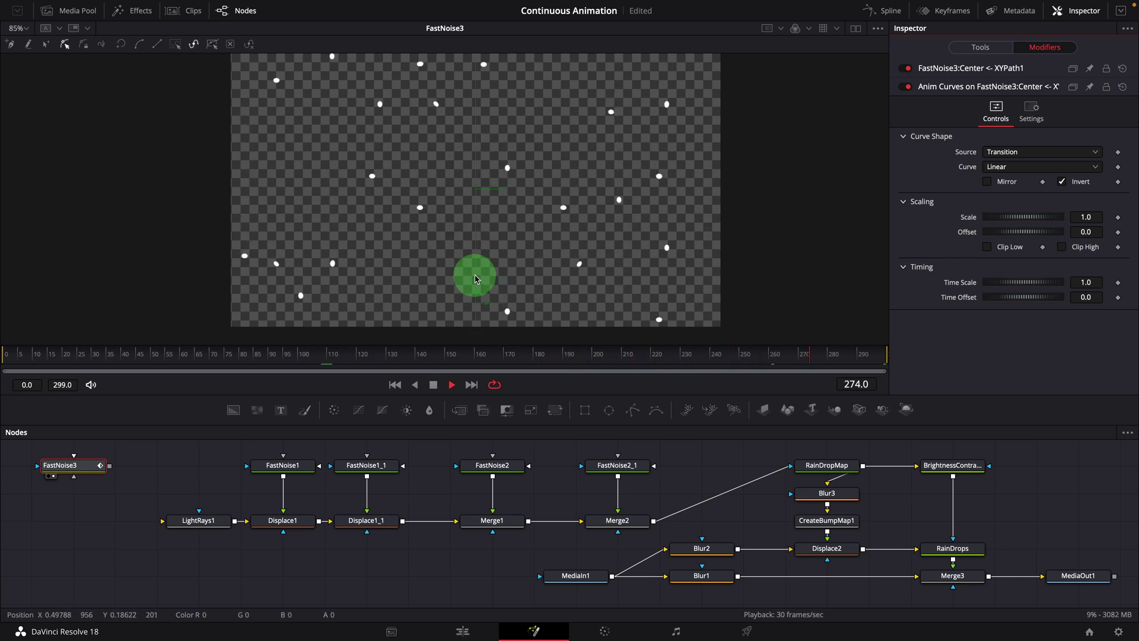
key("space")
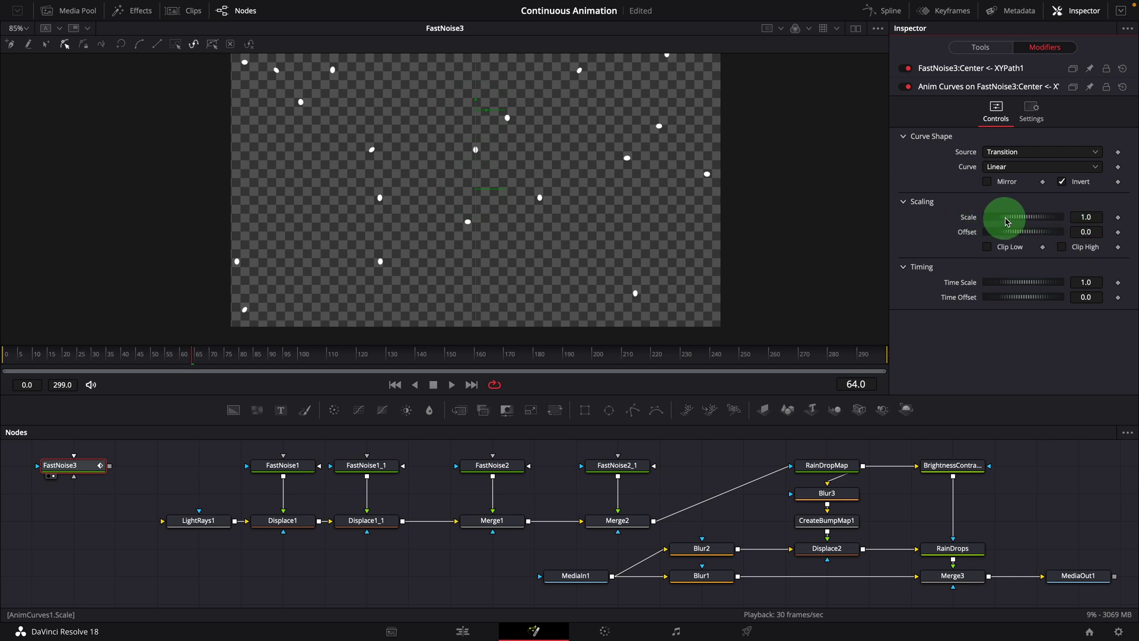
Try Anim Curves Scale values 3.087 and 1.283 while scrubbing to preview the dots' motion
left_click_drag(1021, 220, 1062, 221)
left_click_drag(514, 344, 347, 356)
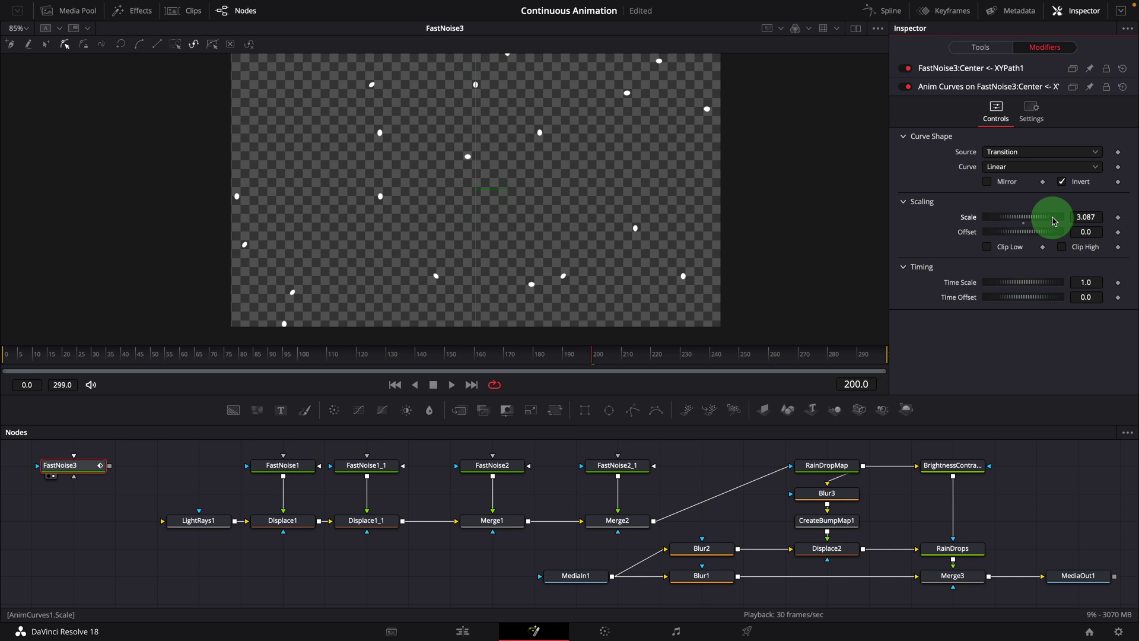
left_click_drag(1040, 218, 1003, 221)
left_click_drag(350, 351, 330, 356)
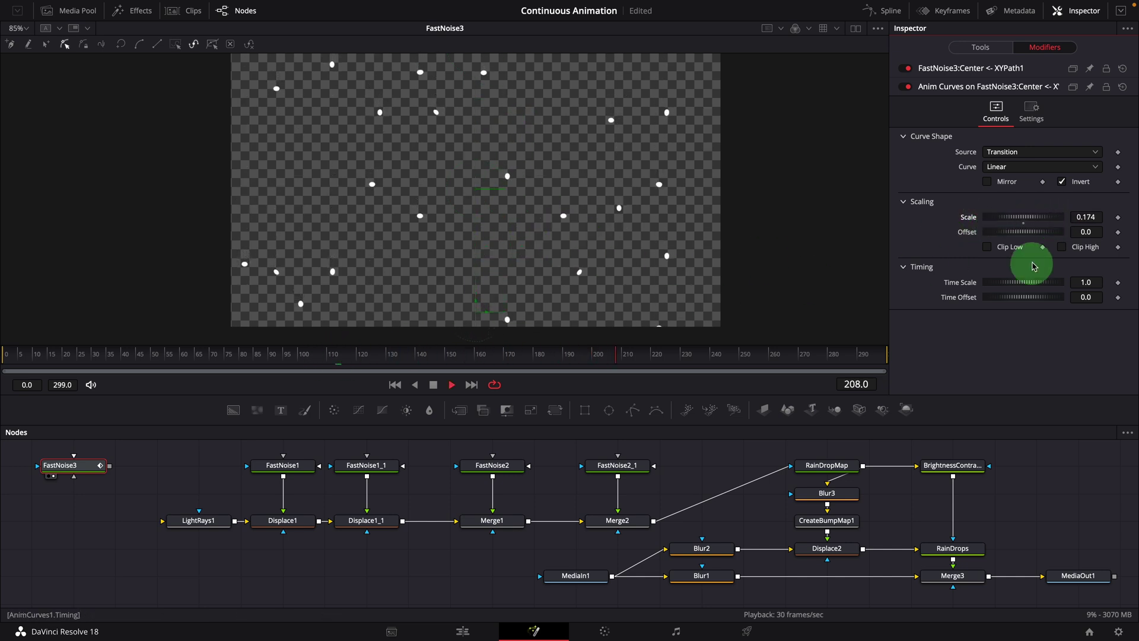
double_click(973, 218)
key("space")
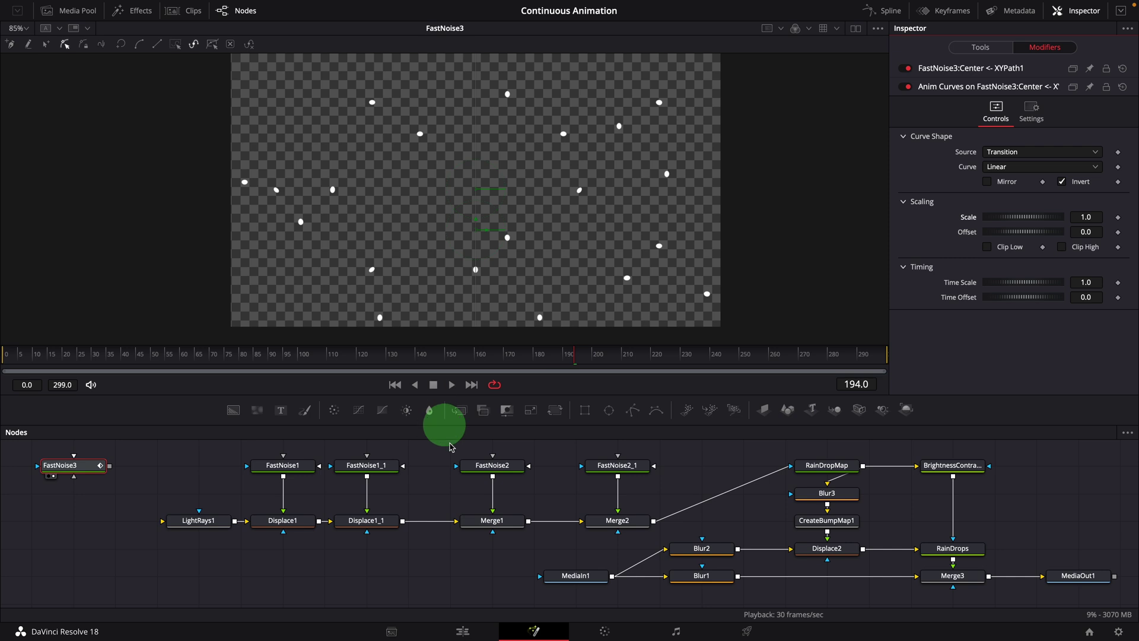
left_click(110, 468)
left_click_drag(133, 484, 172, 521)
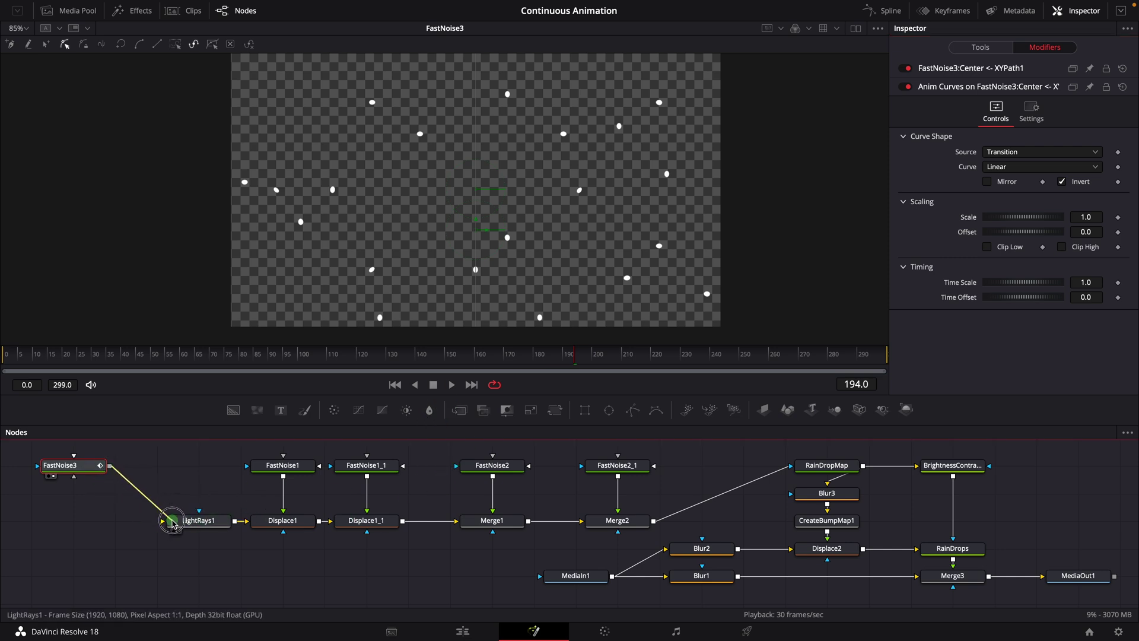
left_click_drag(1068, 576, 635, 250)
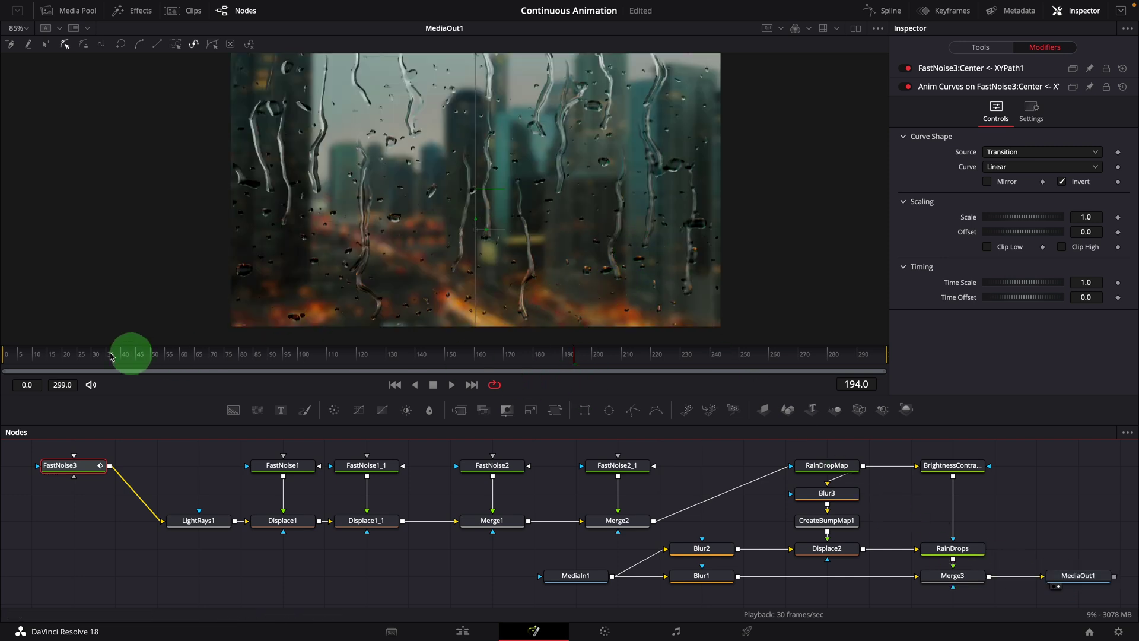
left_click(76, 356)
key("space")
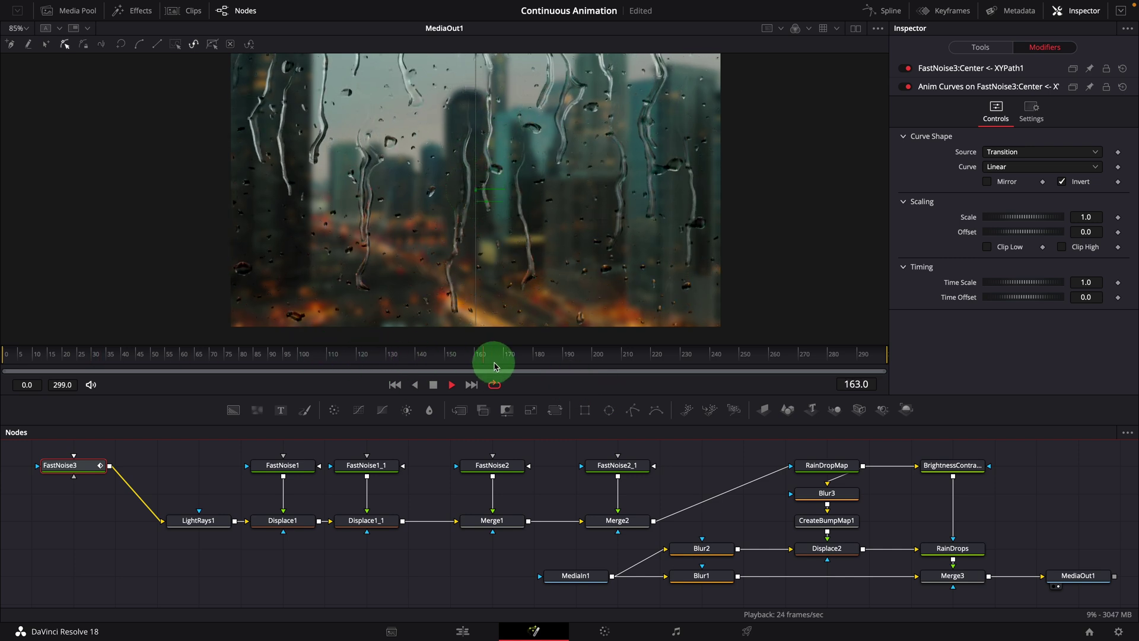
key("space")
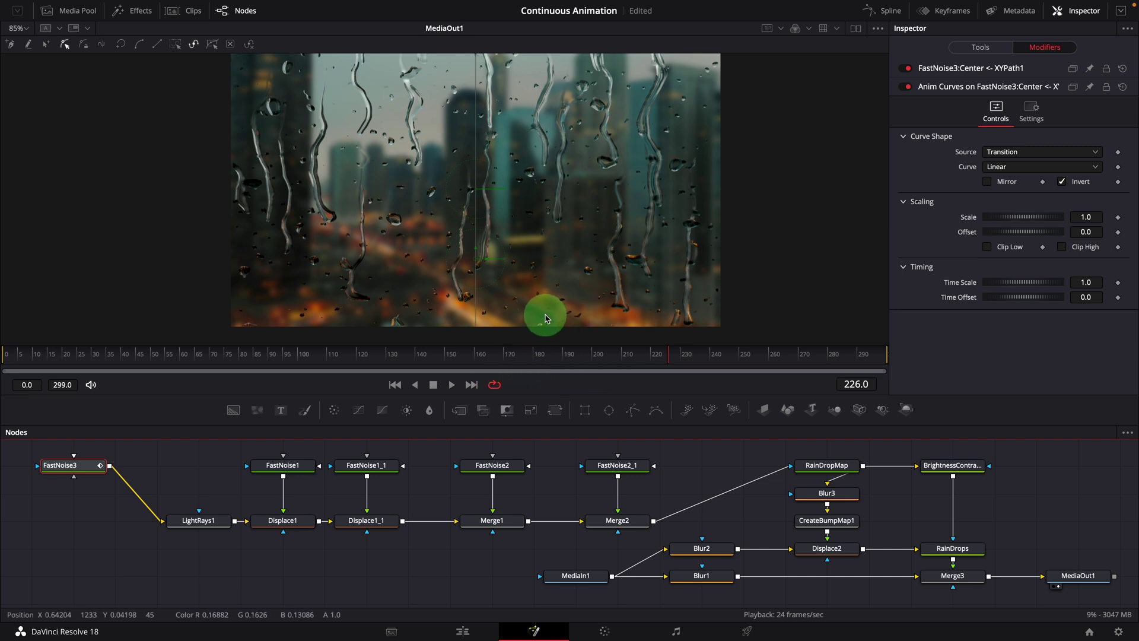
left_click(356, 356)
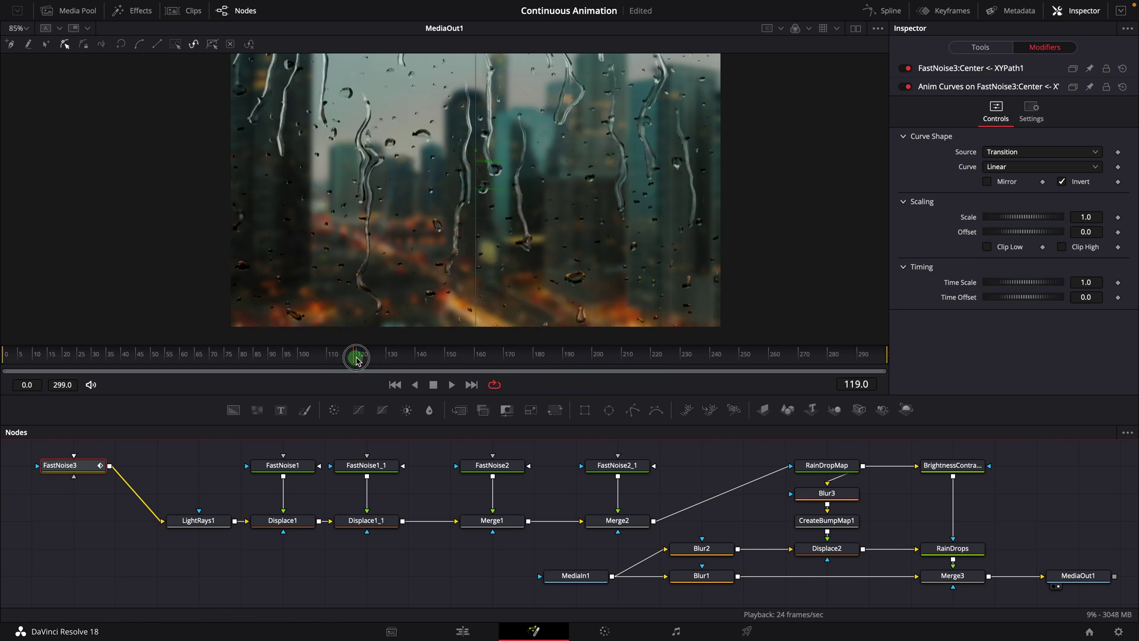
Add Background1, merge it with LightRays1 through Merge4, feed Merge4 into Displace1, and line the nodes up
left_click_drag(401, 362, 614, 363)
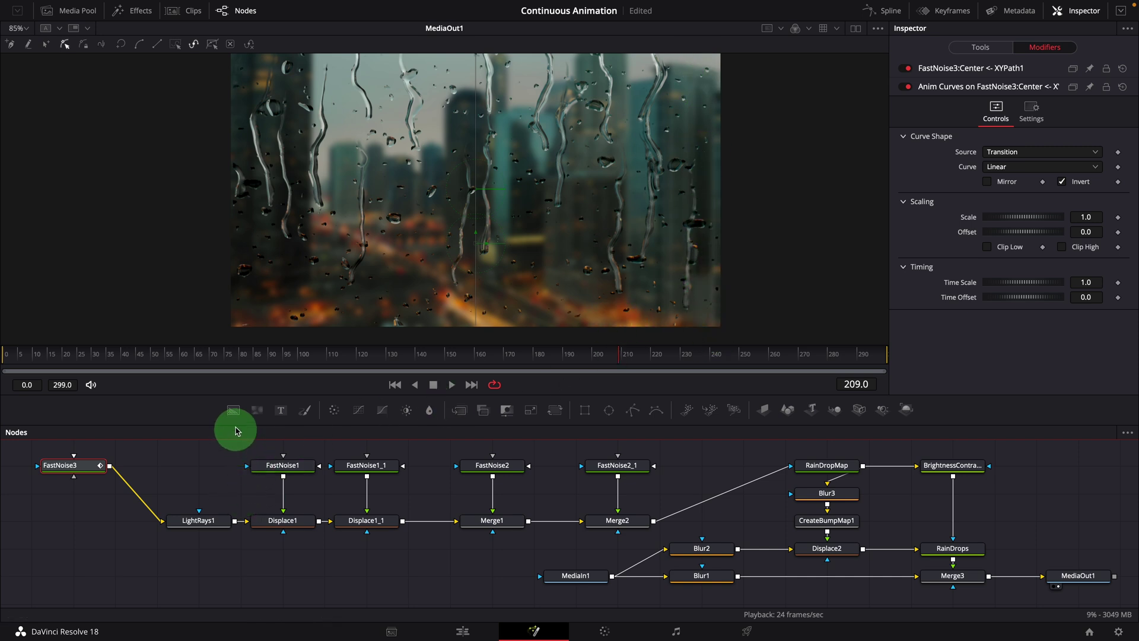
left_click_drag(234, 415, 235, 548)
left_click_drag(141, 583, 243, 522)
left_click(250, 574)
left_click_drag(198, 573, 282, 574)
left_click(200, 530)
left_click_drag(199, 534, 200, 561)
left_click_drag(283, 576, 283, 549)
Turn off Auto Resolution on FastNoise3, with Width =Background1.Width and Height =Background1.Height*2 (1920×2160)
left_click(70, 473)
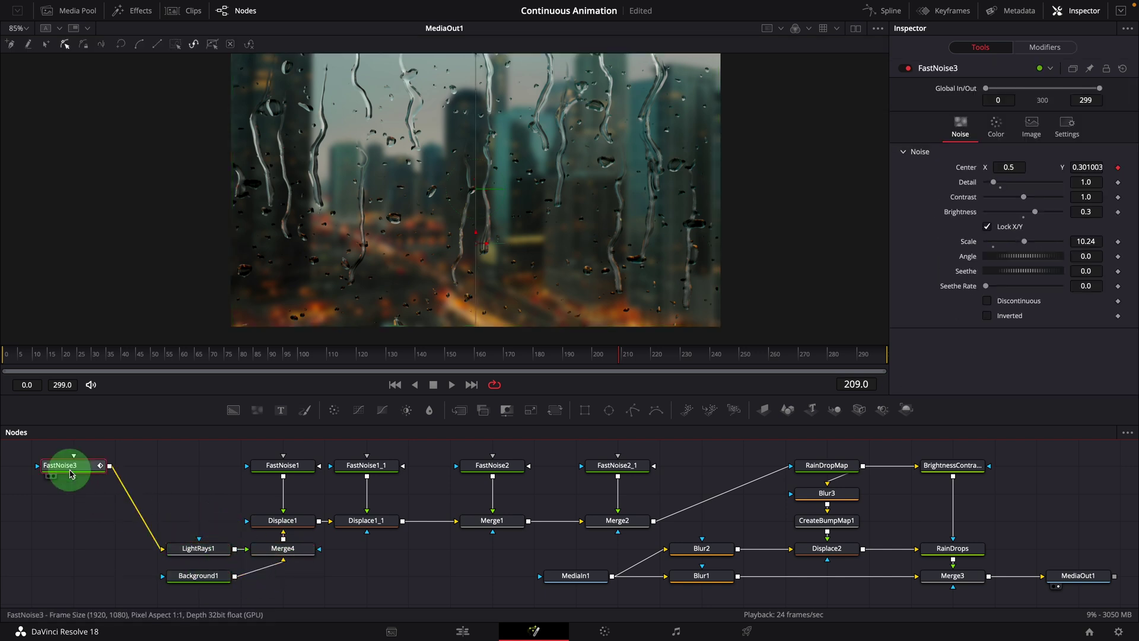
left_click(1030, 126)
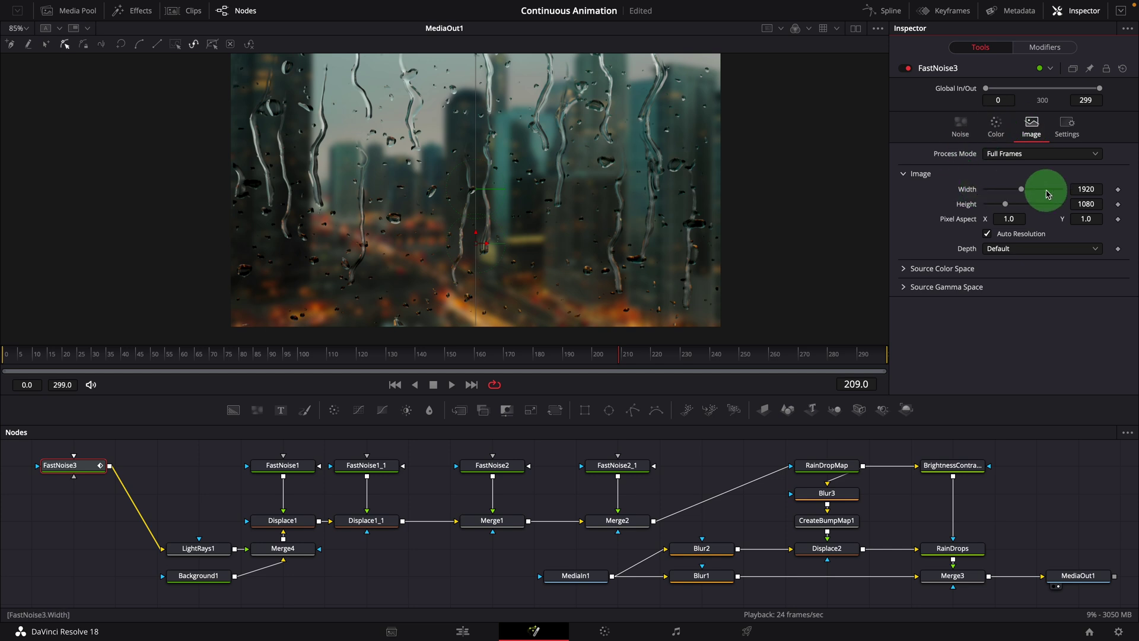
left_click(986, 234)
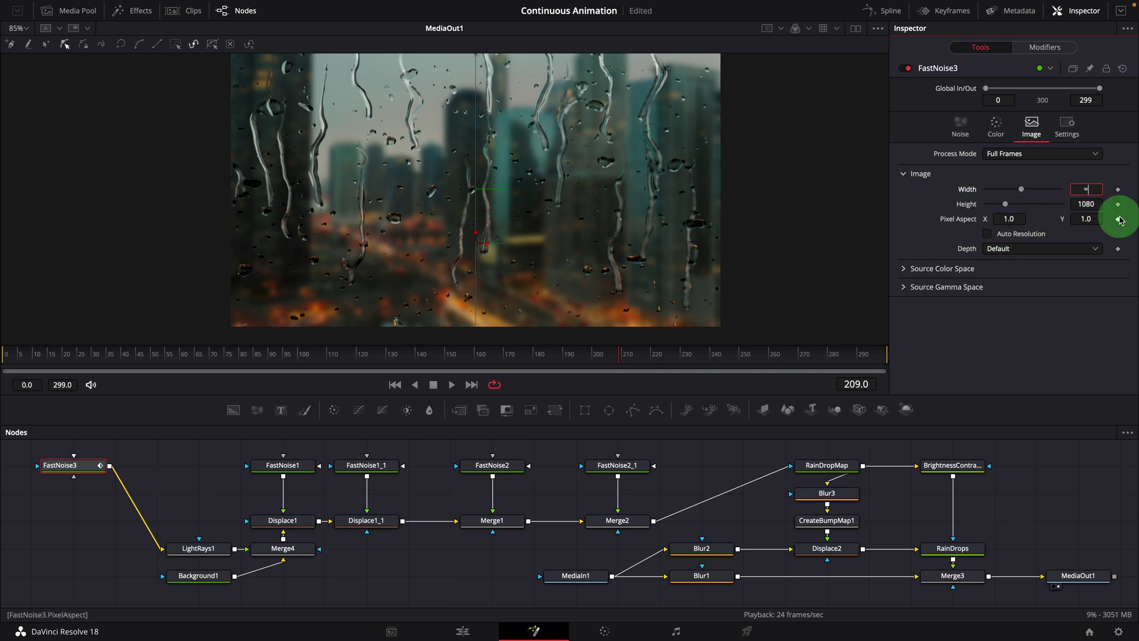
type("=")
key("Return")
type("Background1.Width")
key("Return")
left_click(1028, 277)
type("=")
key("Return")
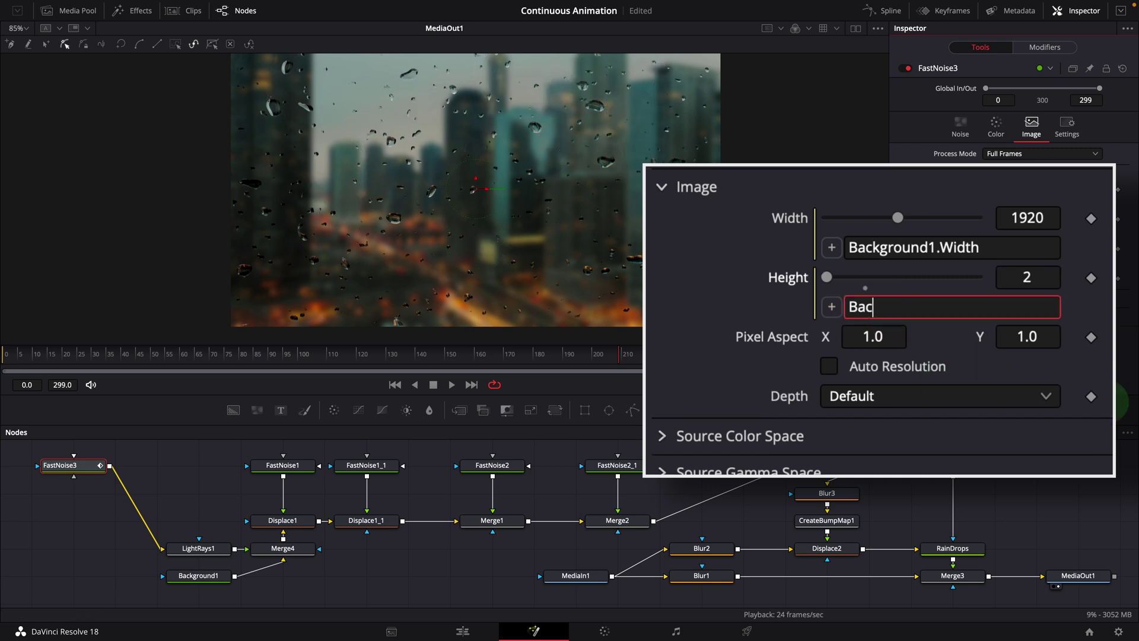
type("Background1.Height*2")
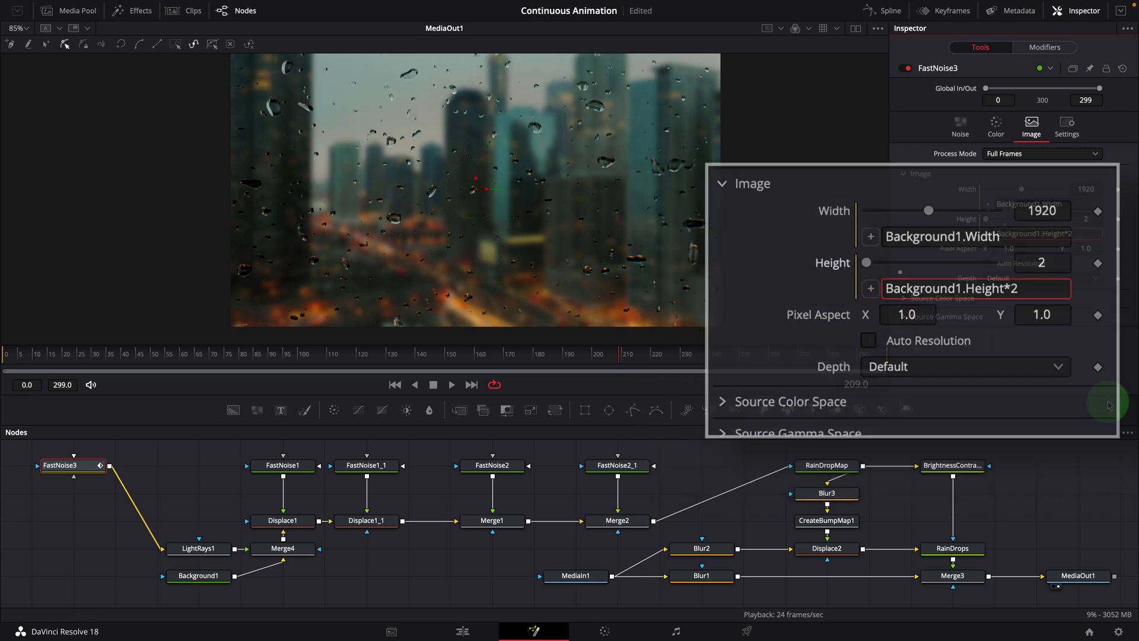
key("Return")
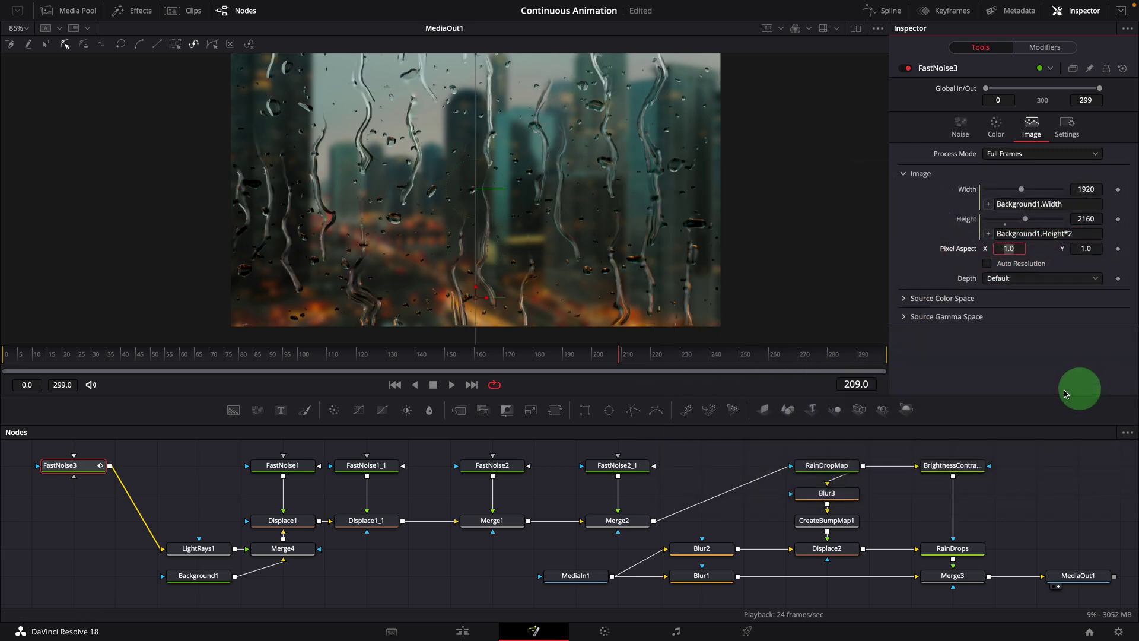
Drag Merge4's center down to Y 0.007961 and play the animation to check the streaks
left_click(289, 552)
scroll(789, 217, "down", 3)
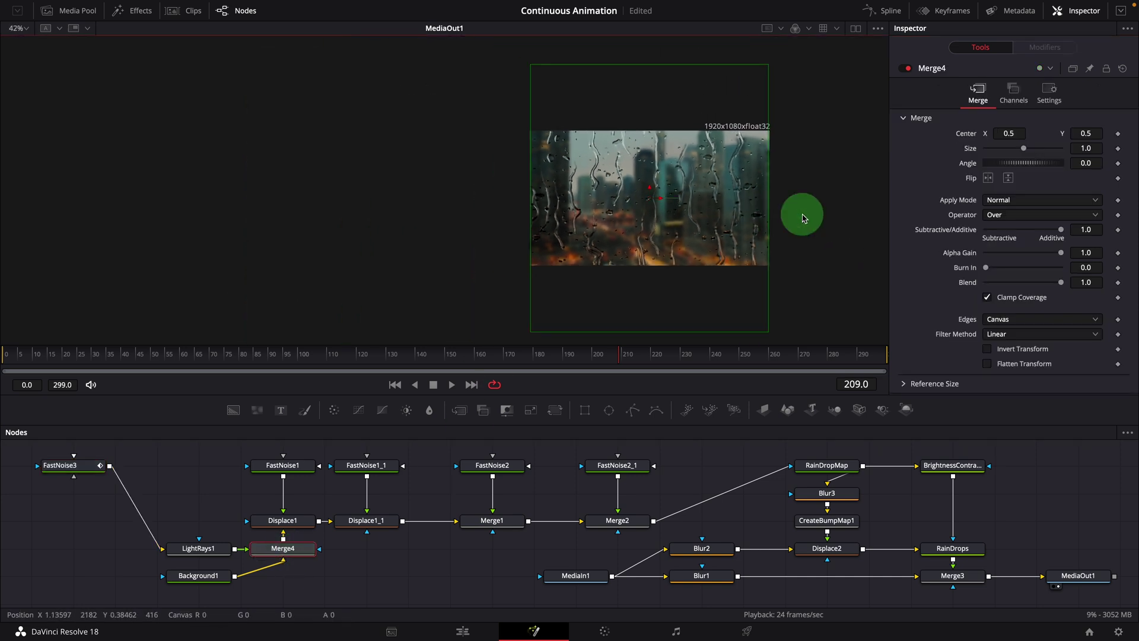
left_click_drag(458, 188, 464, 260)
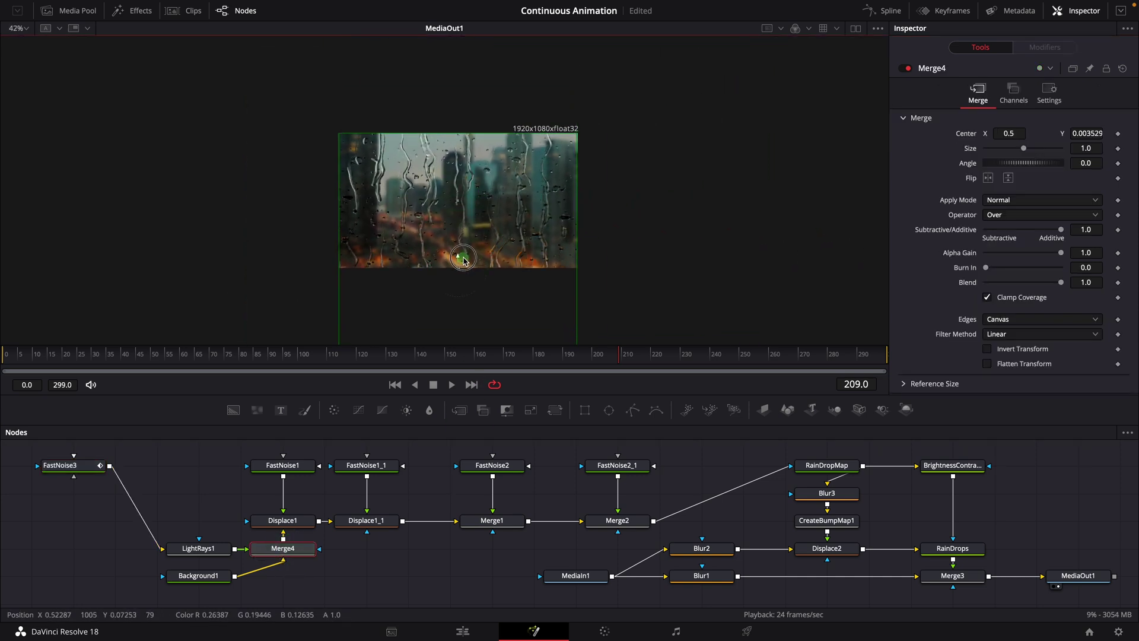
scroll(433, 178, "up", 3)
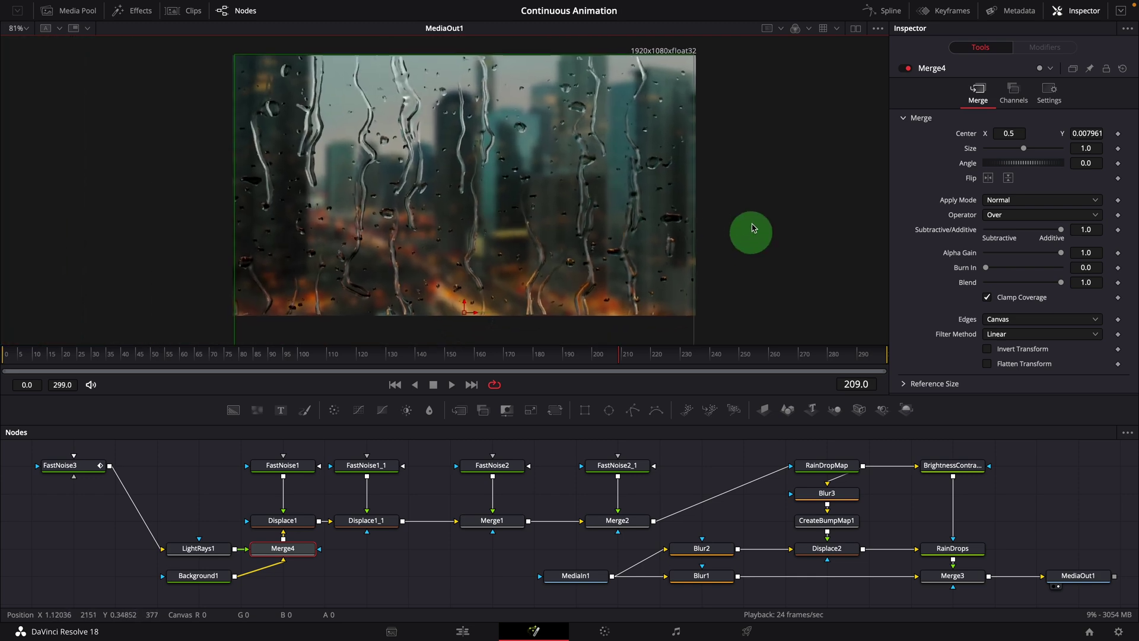
left_click(452, 384)
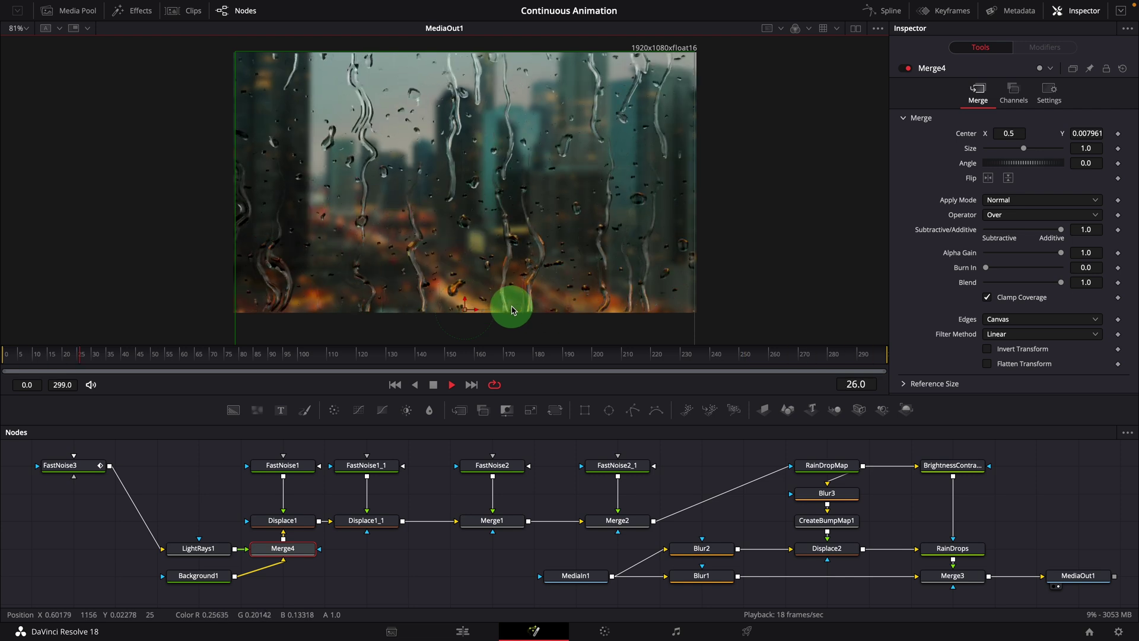
Stop playback at frame 84 and copy the FastNoise3 node
left_click(433, 384)
left_click(62, 466)
right_click(70, 465)
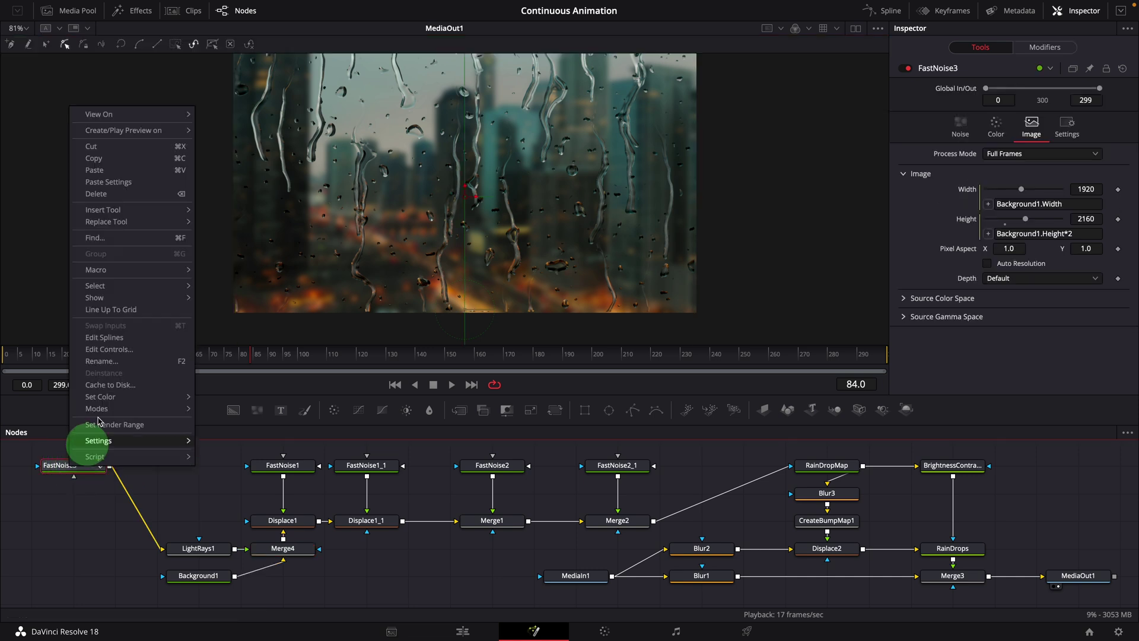
left_click(141, 162)
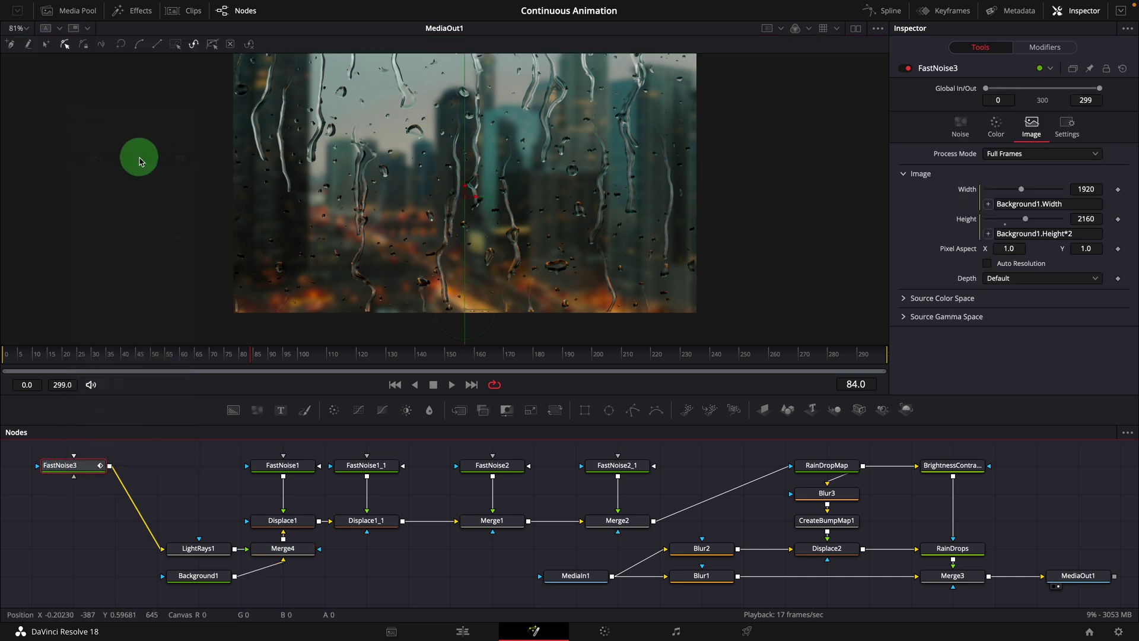
Paste two linked FastNoise3 instances and merge them into the chain as Merge5 and Merge6
right_click(55, 500)
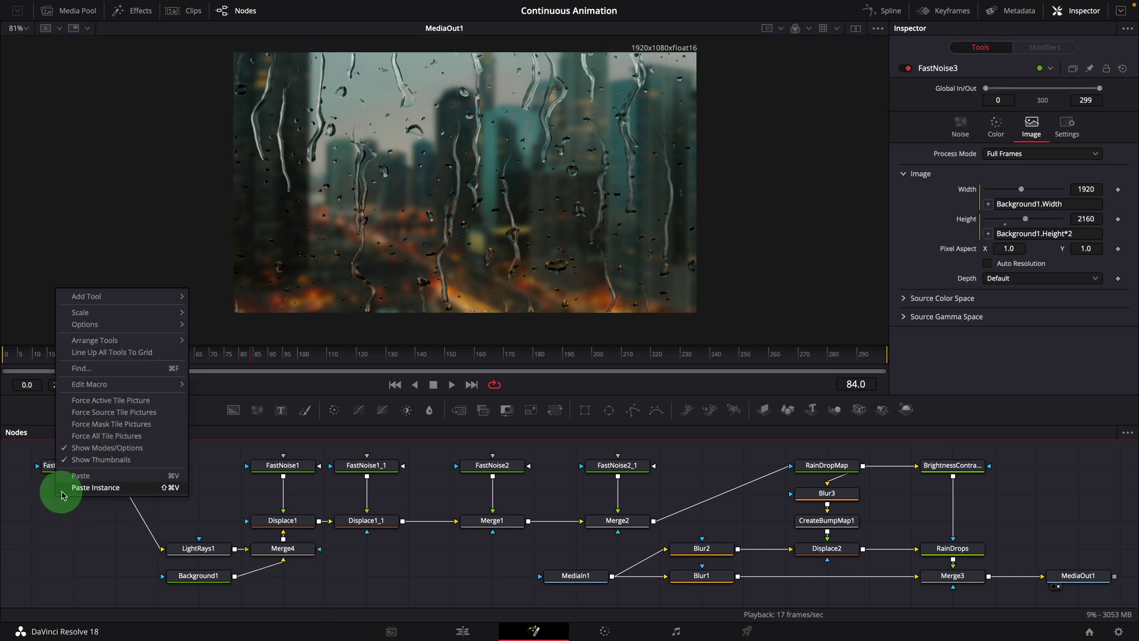
left_click(121, 492)
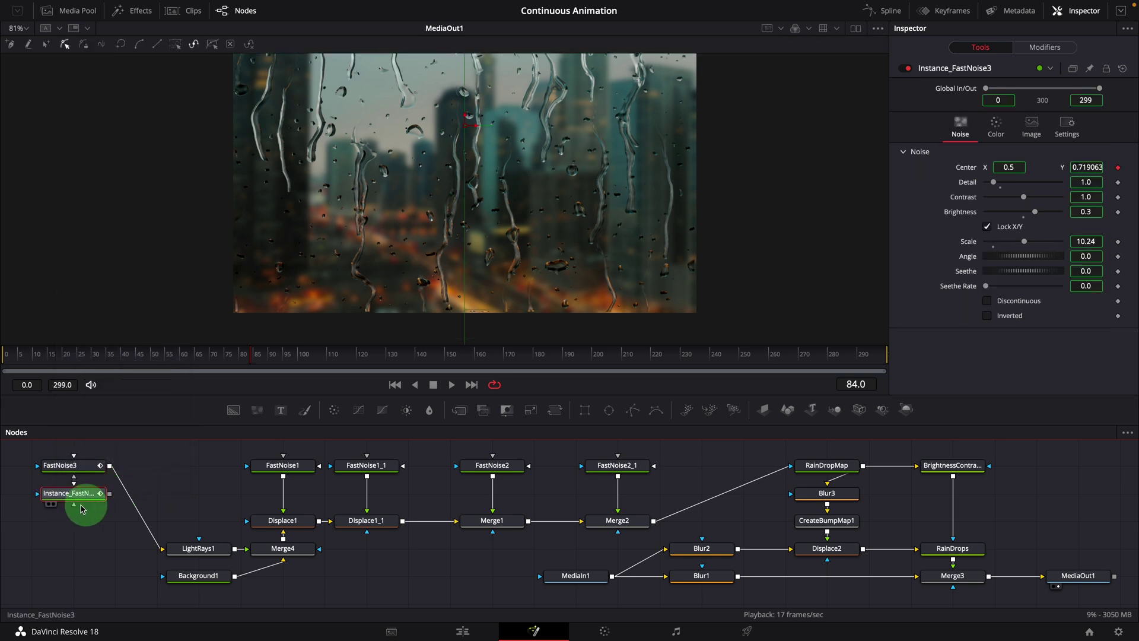
right_click(57, 520)
left_click(90, 509)
left_click_drag(111, 468, 111, 467)
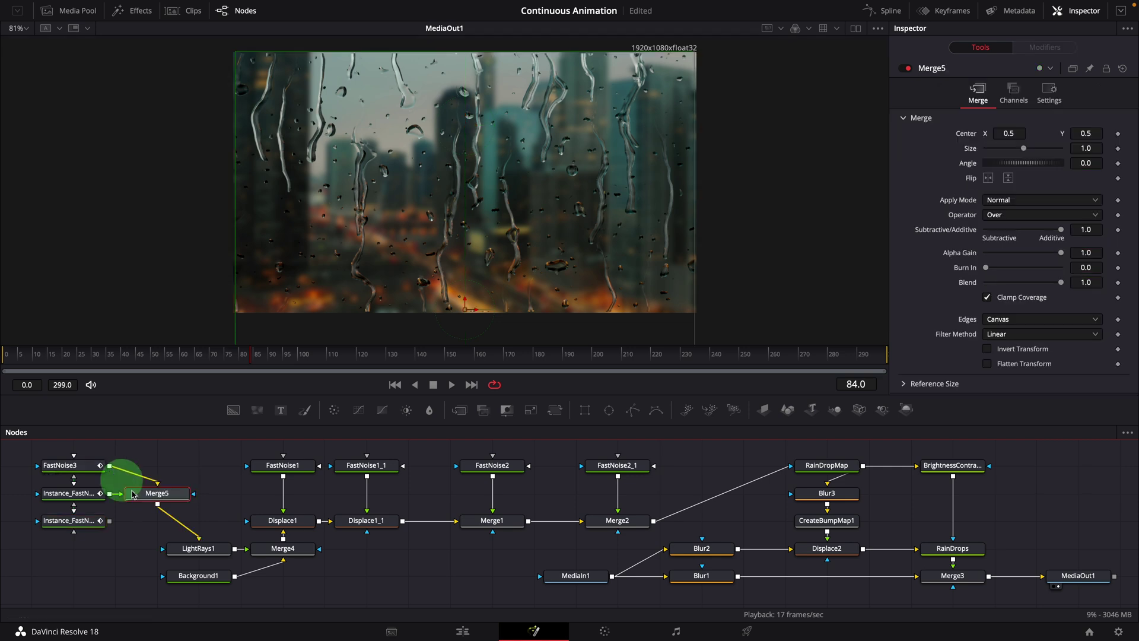
left_click_drag(157, 509, 473, 253)
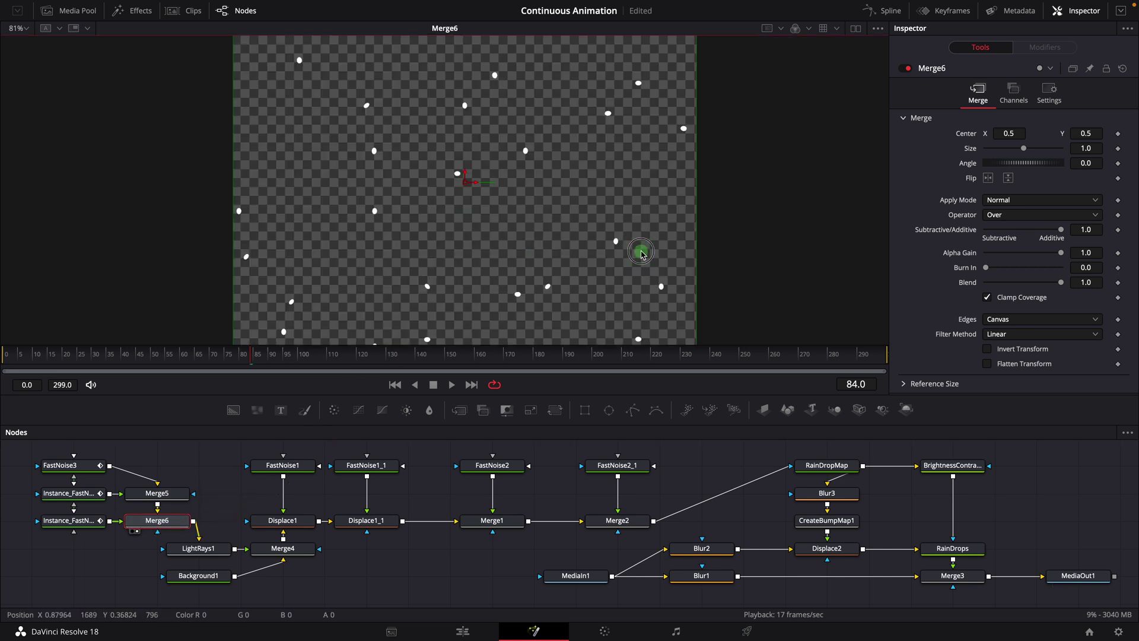
Frame the tall 1920×2160 Merge6 image in the viewer and show Instance_FastNoise3's noise settings
scroll(641, 254, "down", 6)
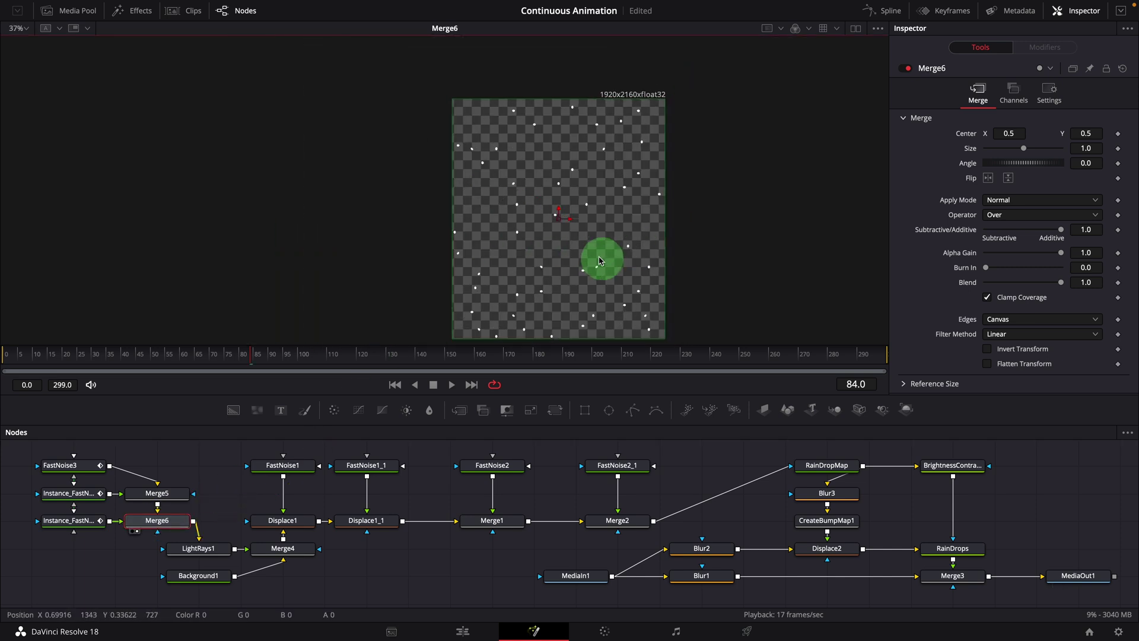
left_click_drag(589, 256, 521, 247)
scroll(521, 247, "up", 1)
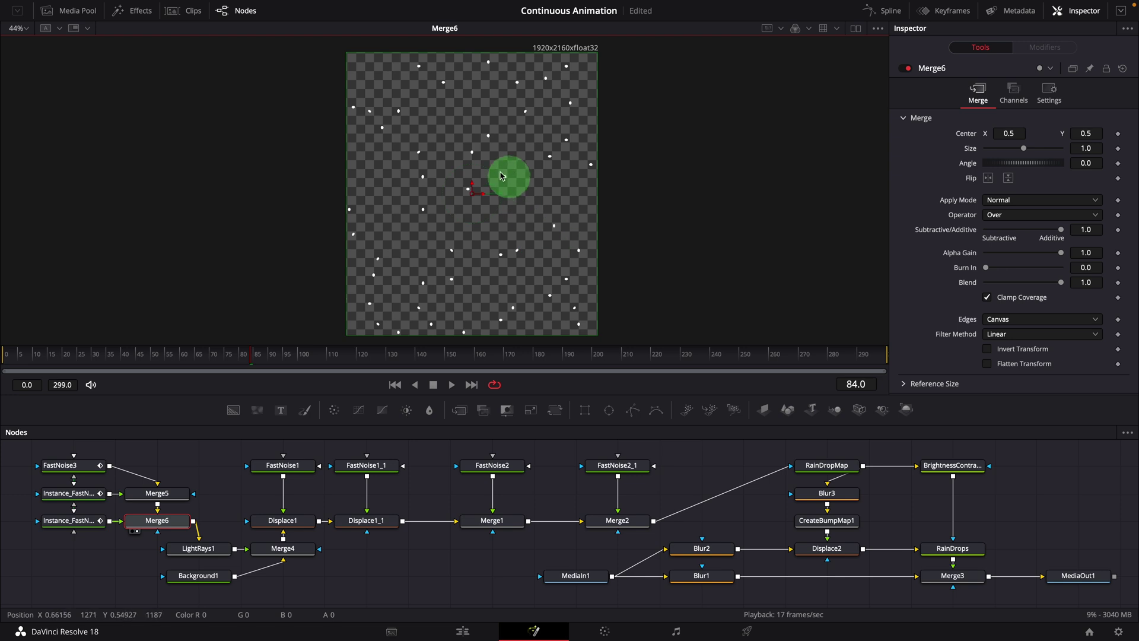
left_click(68, 493)
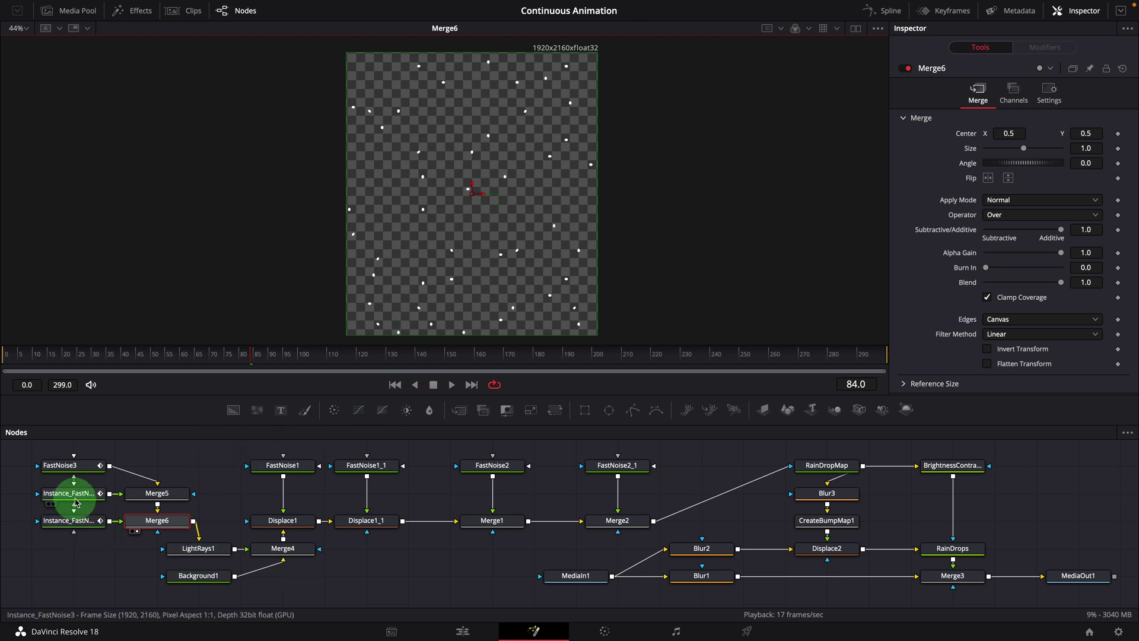
left_click(615, 273)
Unlink the instance's Center from FastNoise3 and start a Point(0.5, Fast…) expression for it
left_click(965, 171)
right_click(965, 171)
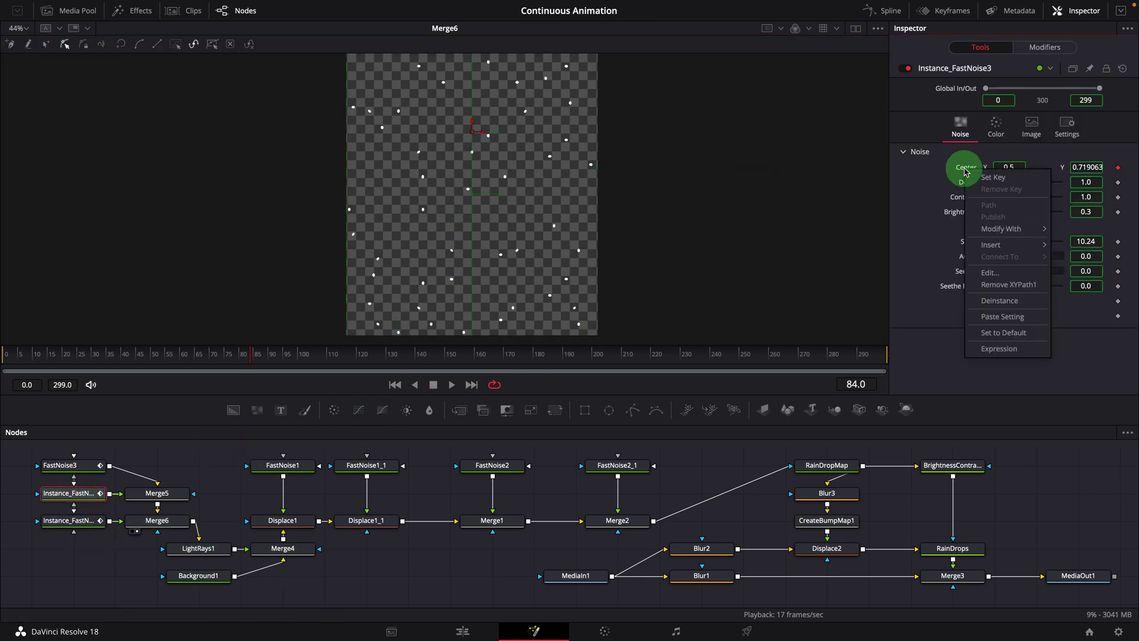
left_click(995, 303)
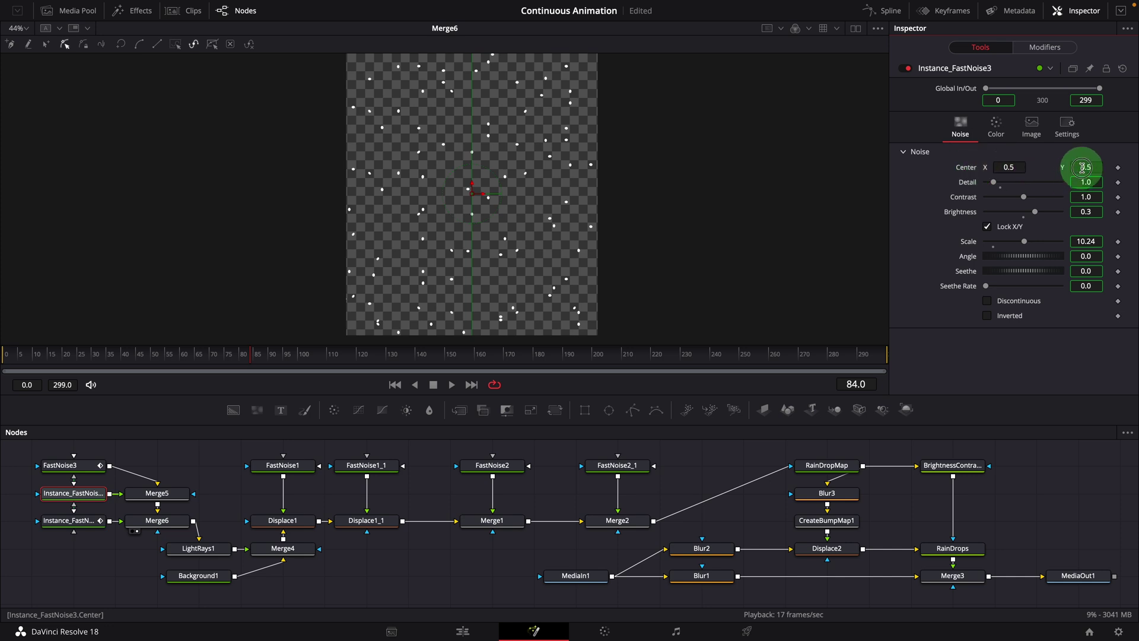
type("=")
key("Return")
type("Point(0.5,")
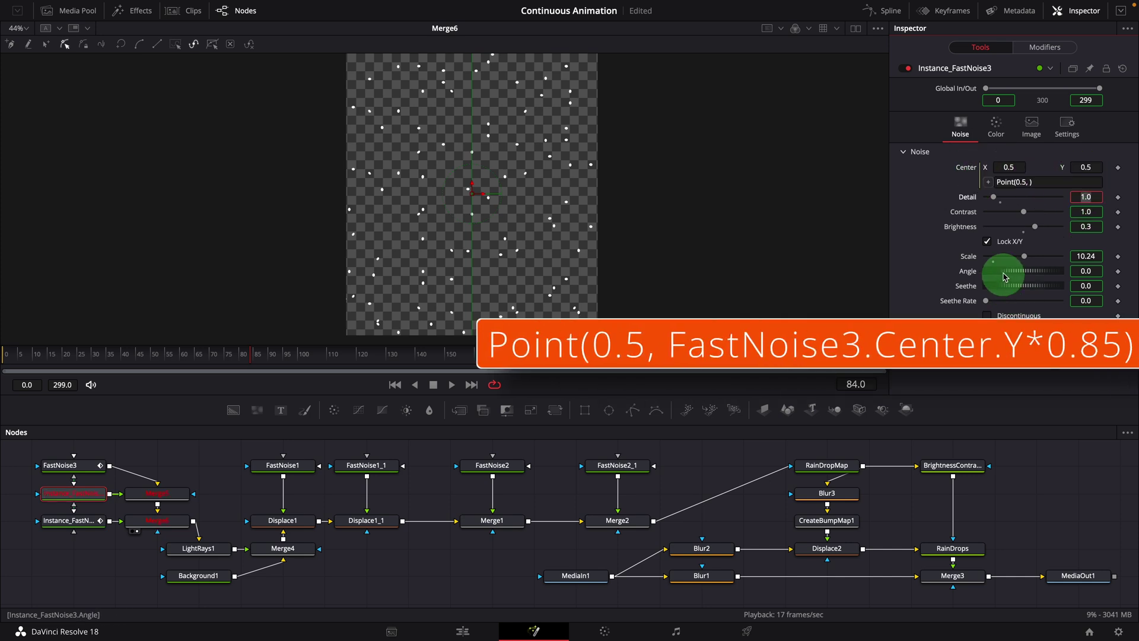
type(" FastNoise3.Center.Y*(")
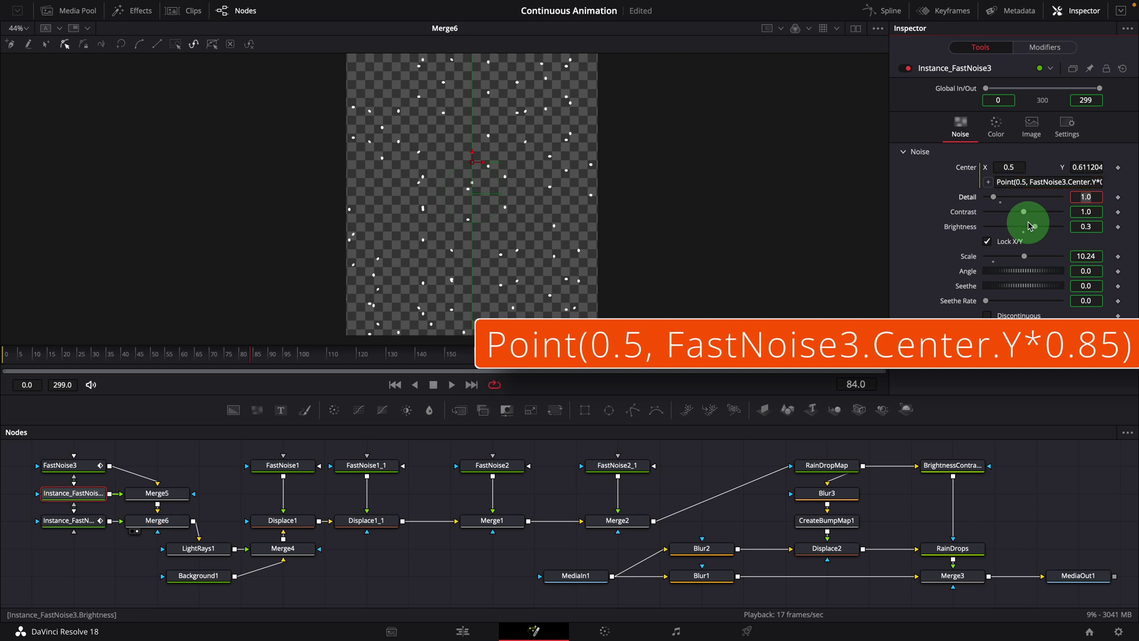
Unlink Brightness and set its expression to FastNoise3.Brightness*0.975
right_click(960, 230)
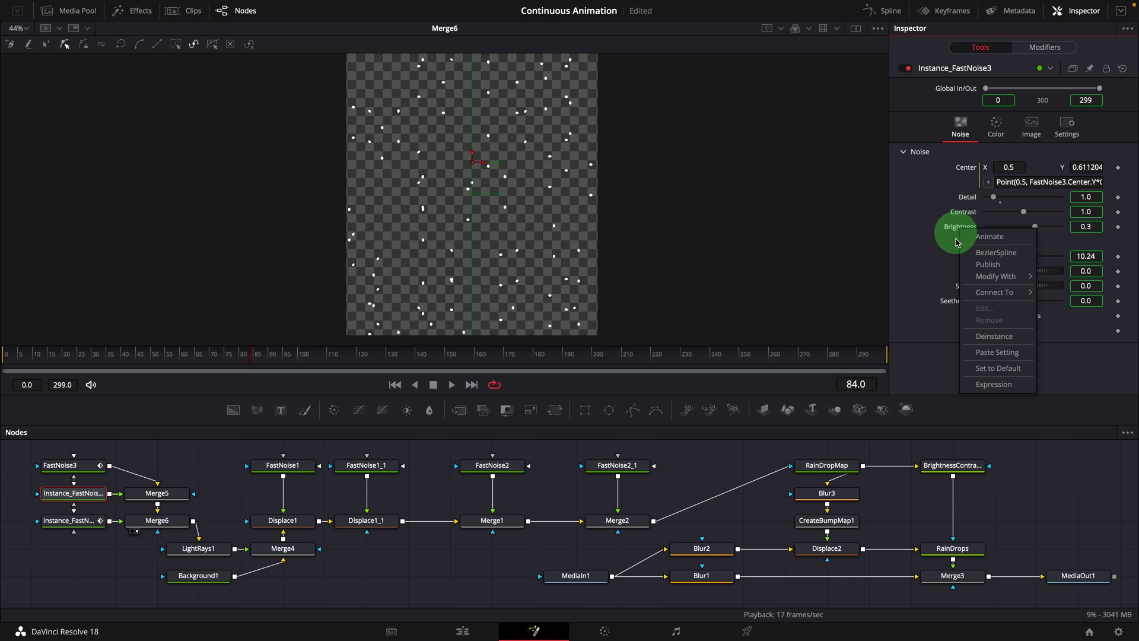
left_click(978, 343)
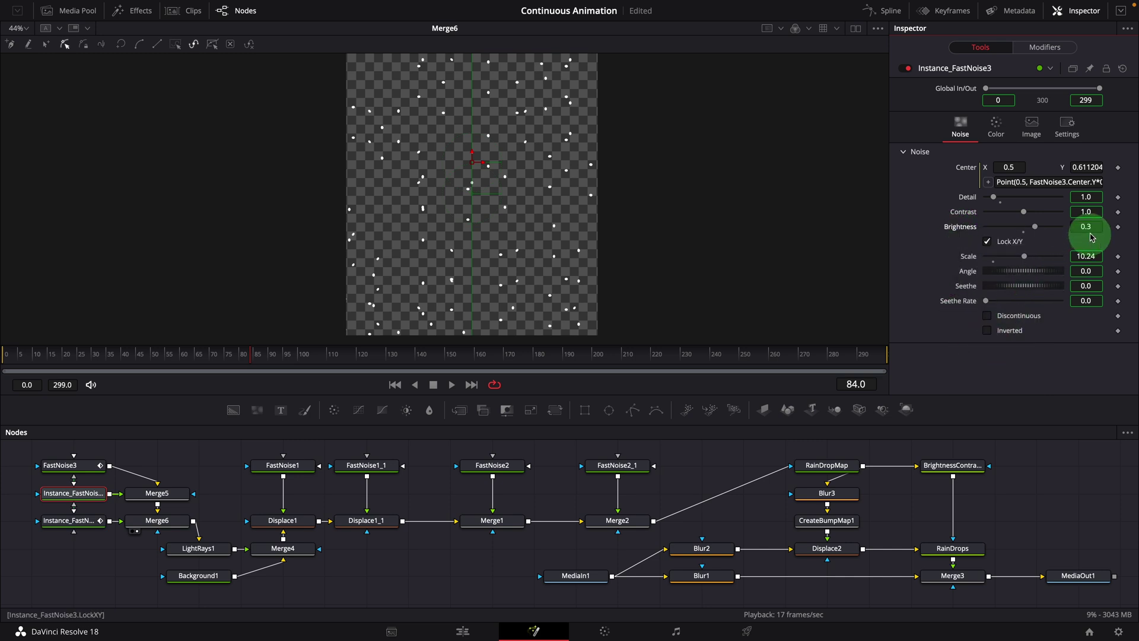
type("=")
key("Return")
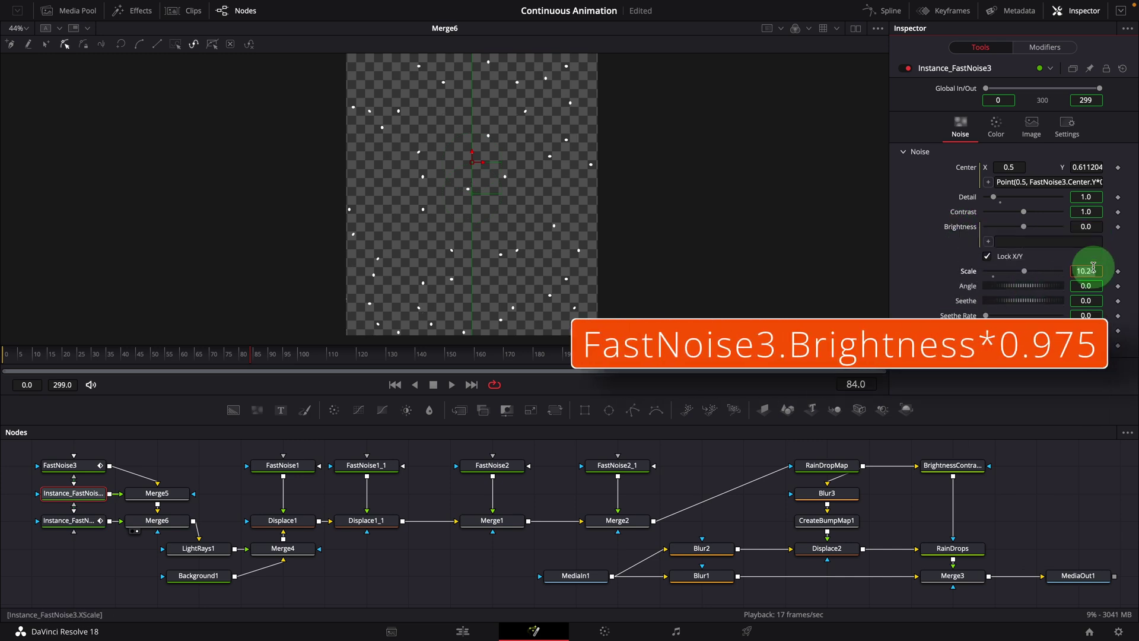
left_click(1027, 239)
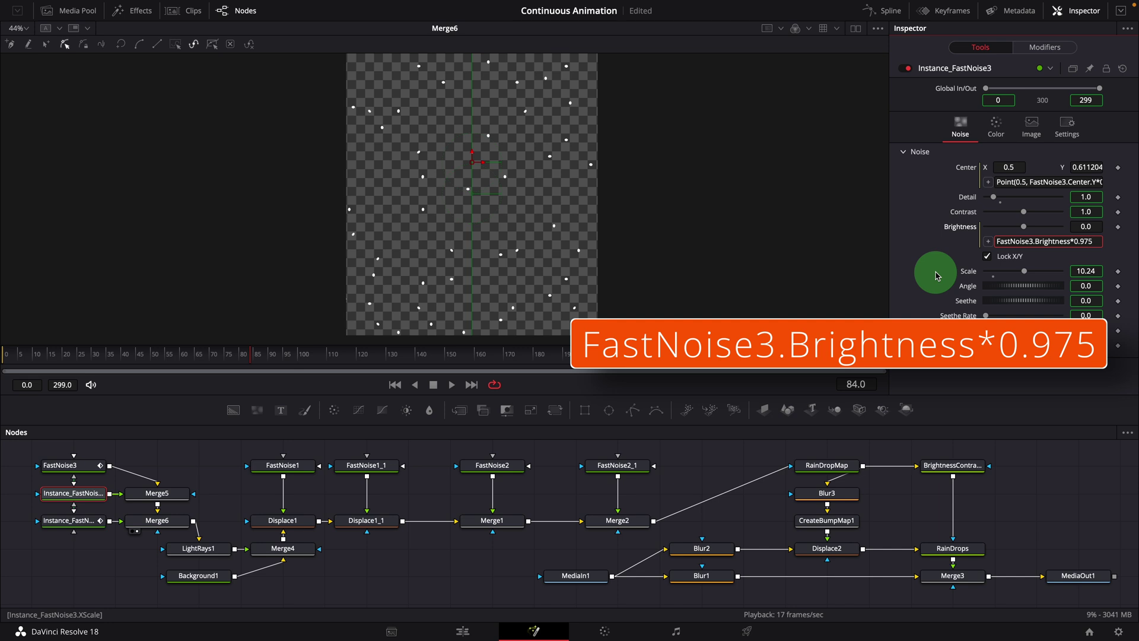
key("Tab")
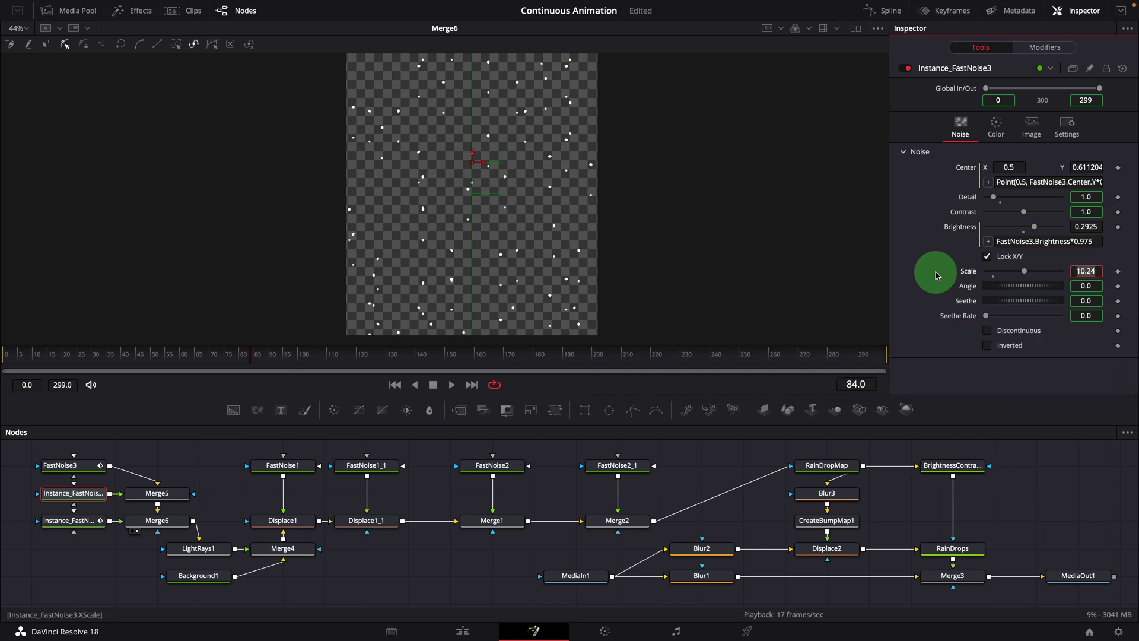
Give Seethe the expression FastNoise3.Seethe+0.5
right_click(964, 304)
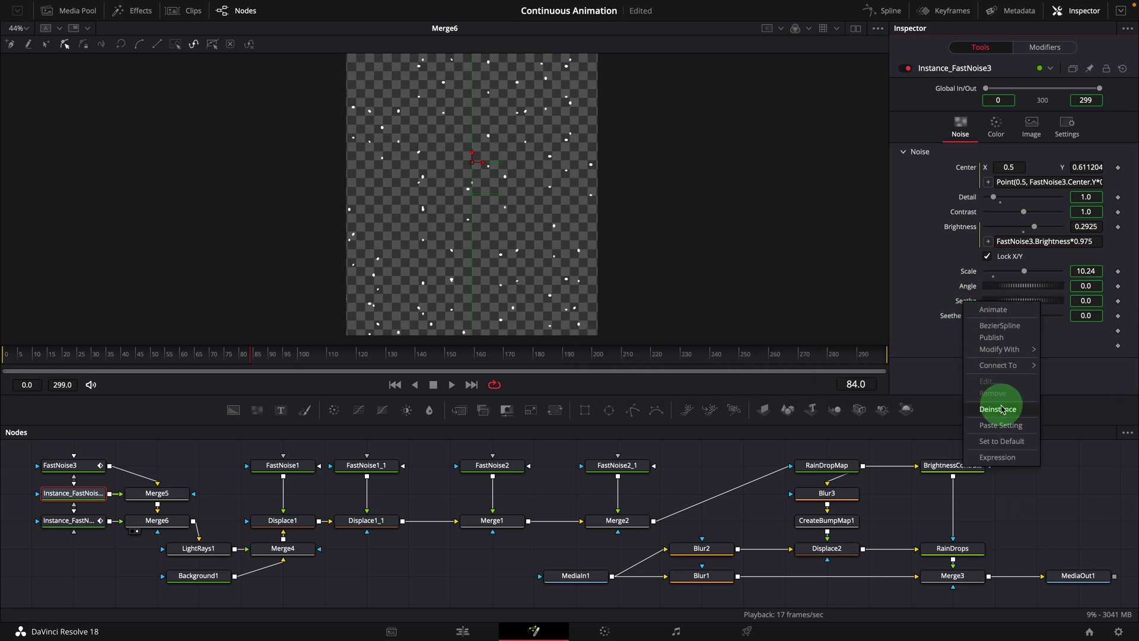
left_click(962, 407)
left_click(1084, 302)
type("=")
key("Return")
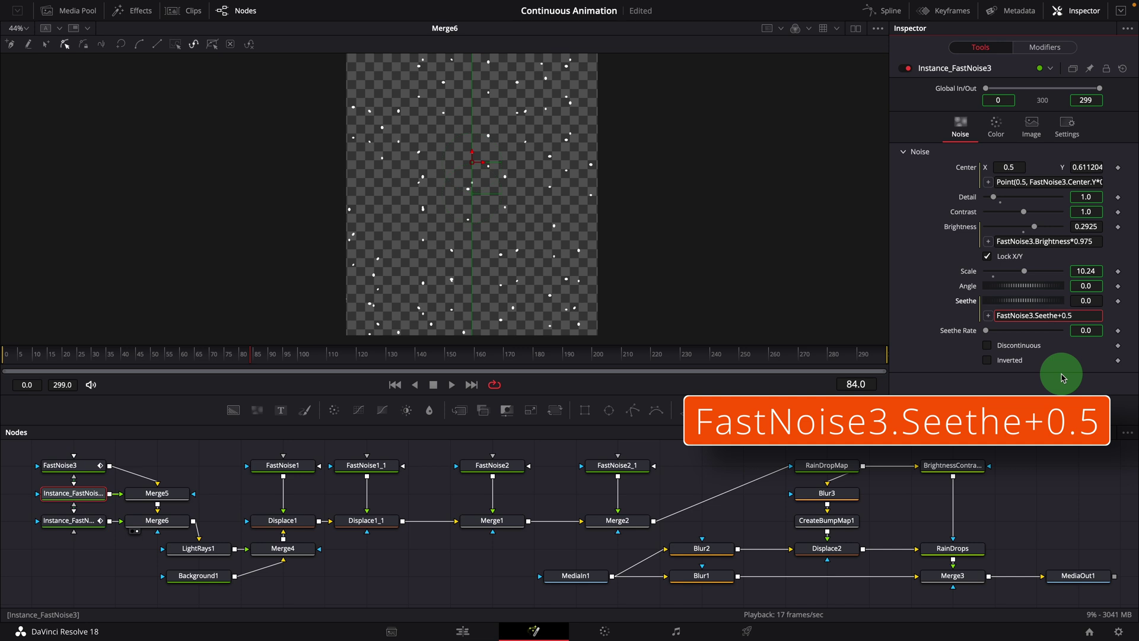
key("Tab")
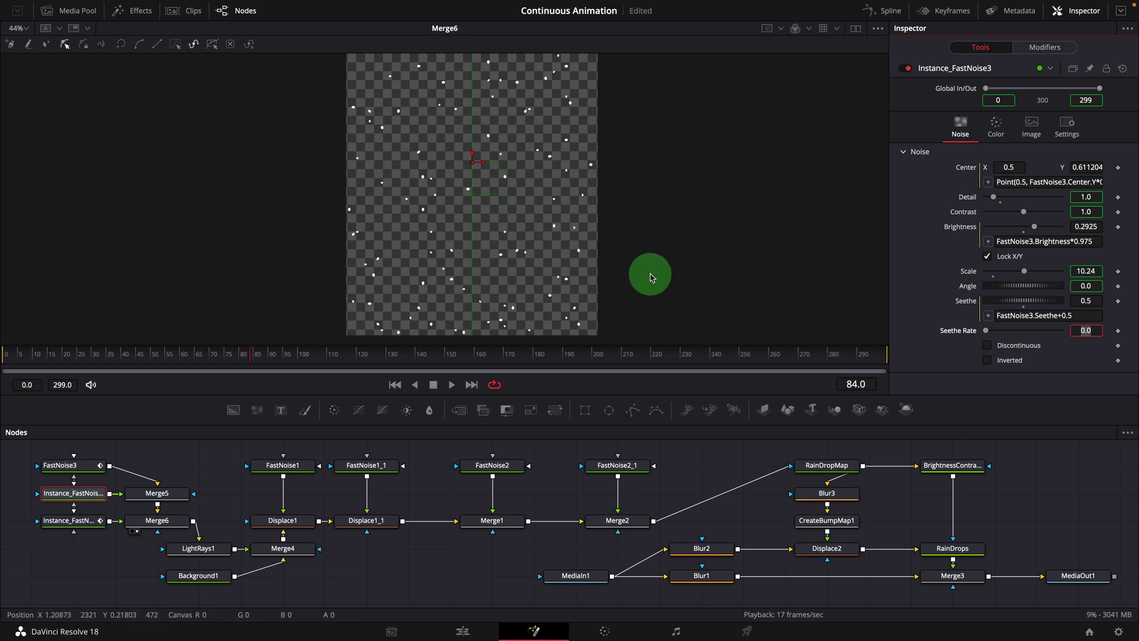
Select Instance_FastNoise3_1, deinstance its Center, and start an expression on Center Y
left_click(76, 523)
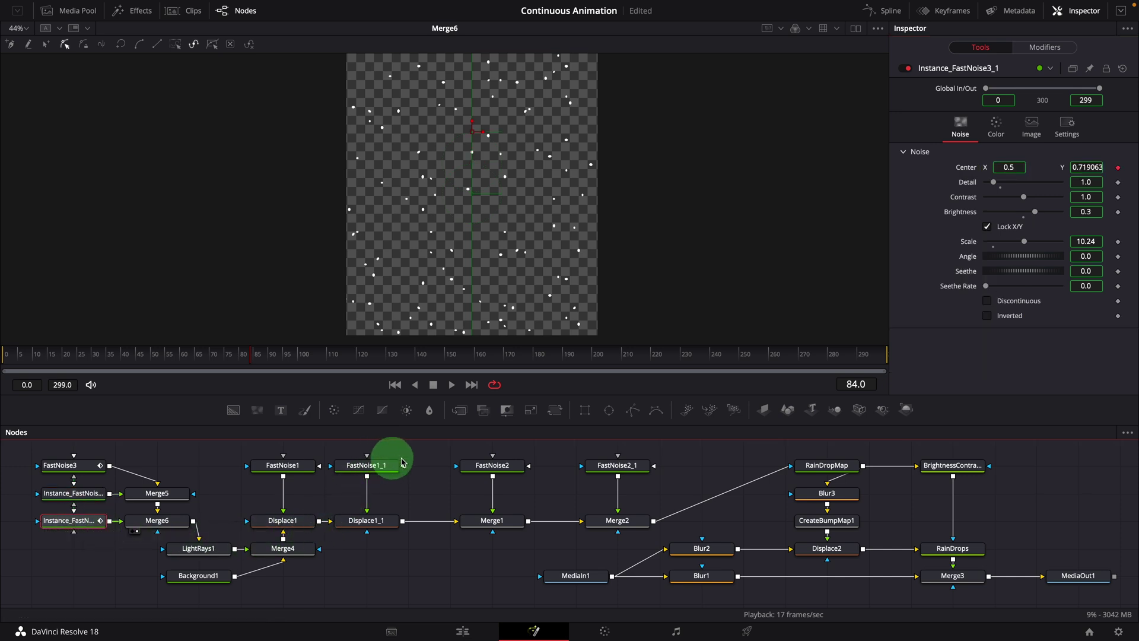
right_click(964, 171)
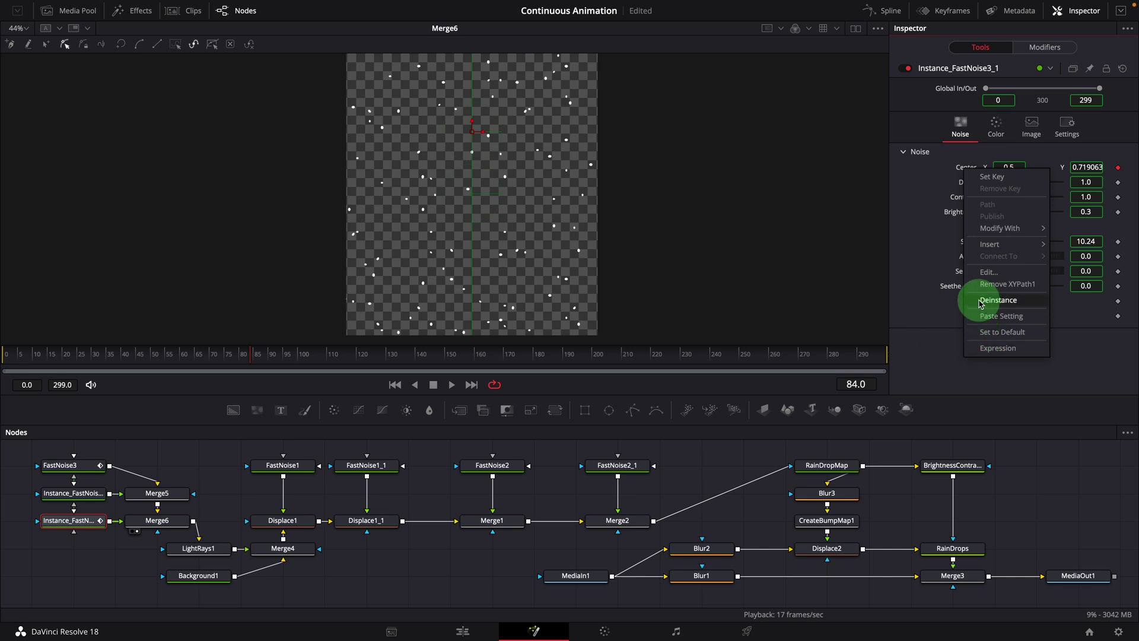
left_click(999, 301)
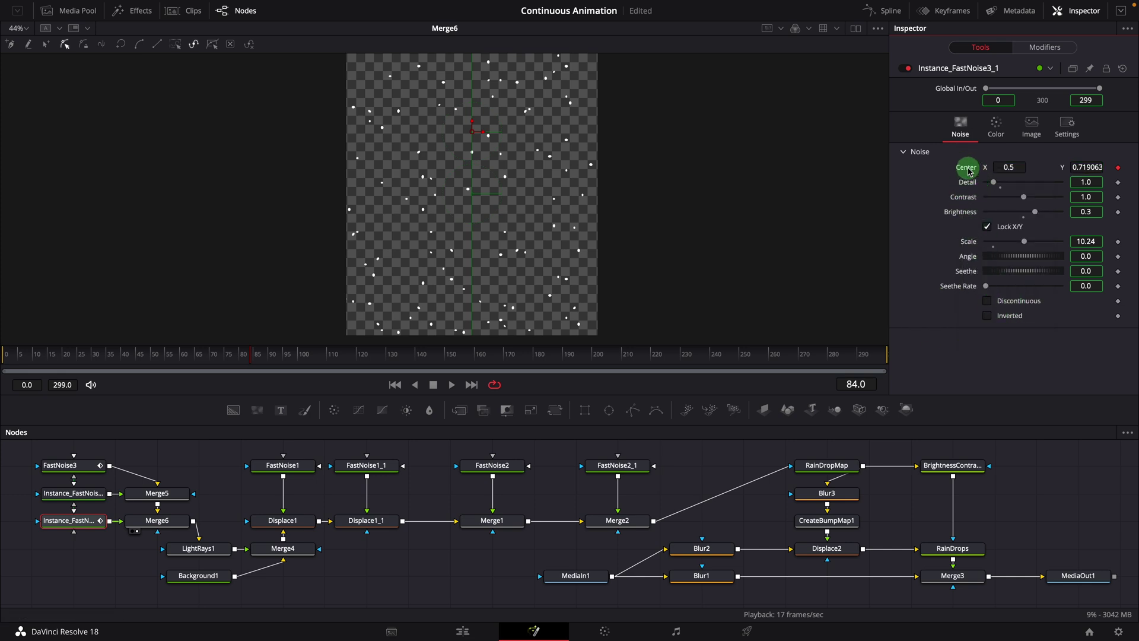
left_click(1071, 168)
type("=")
key("Return")
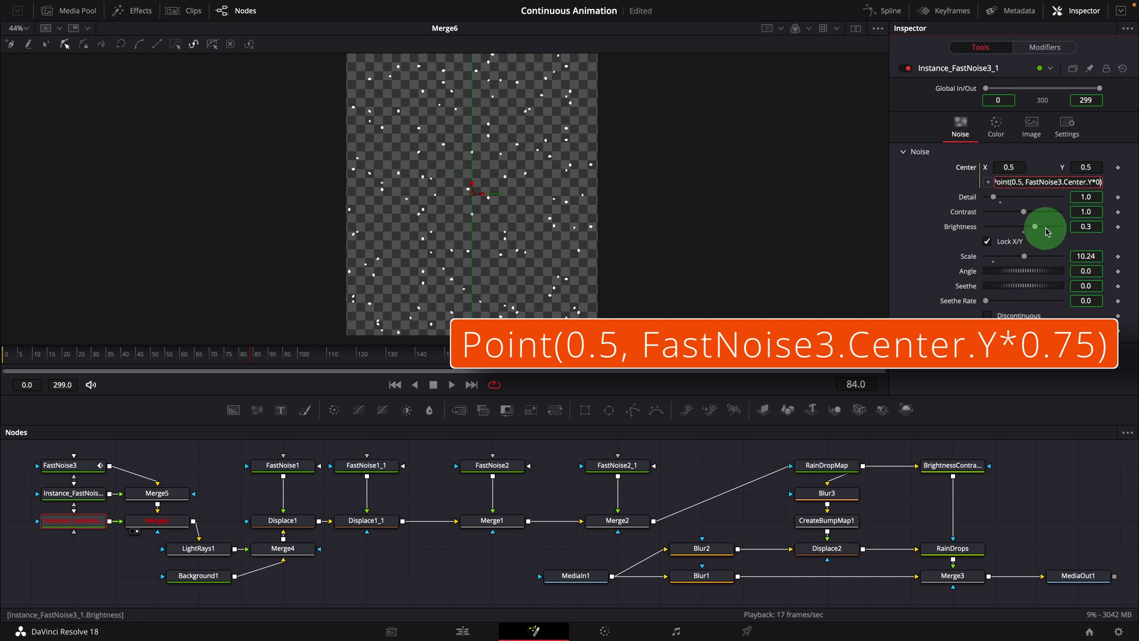
Add a Brightness expression linking to FastNoise3.Brightness*0.95
right_click(964, 234)
left_click(996, 367)
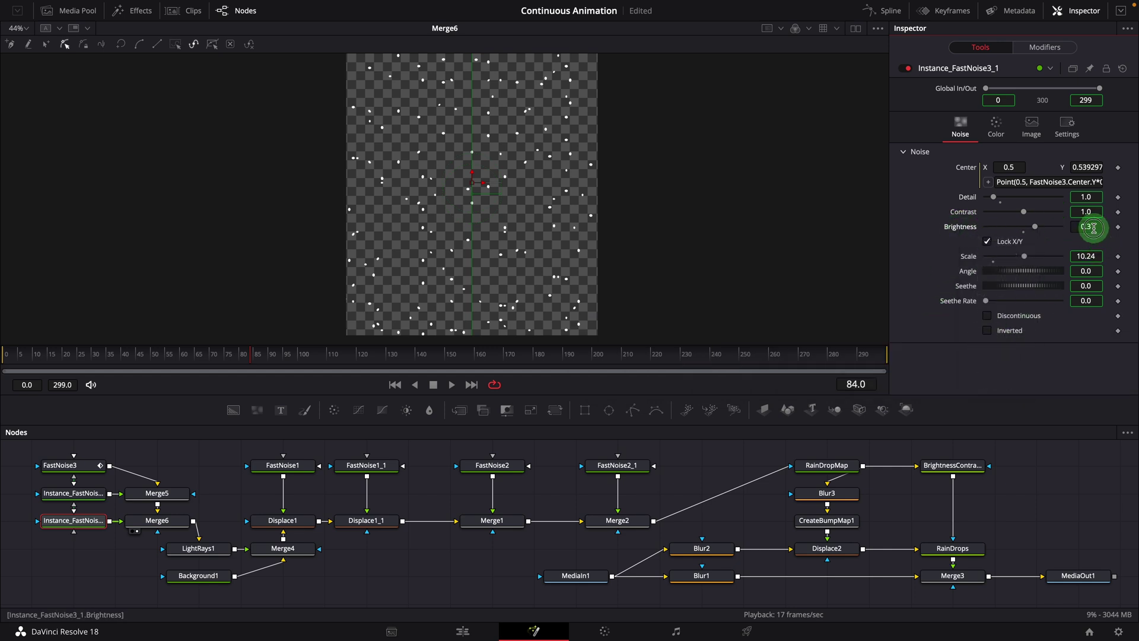
left_click(988, 242)
left_click_drag(969, 230, 968, 230)
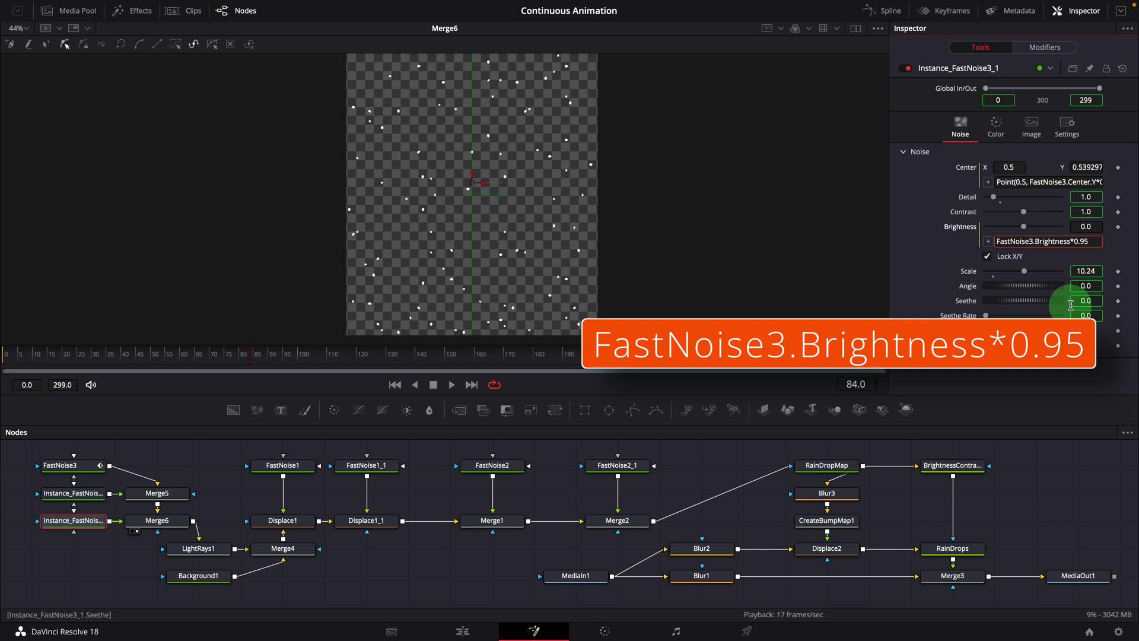
left_click(987, 314)
Add a Seethe expression of FastNoise3.Seethe+1
right_click(968, 306)
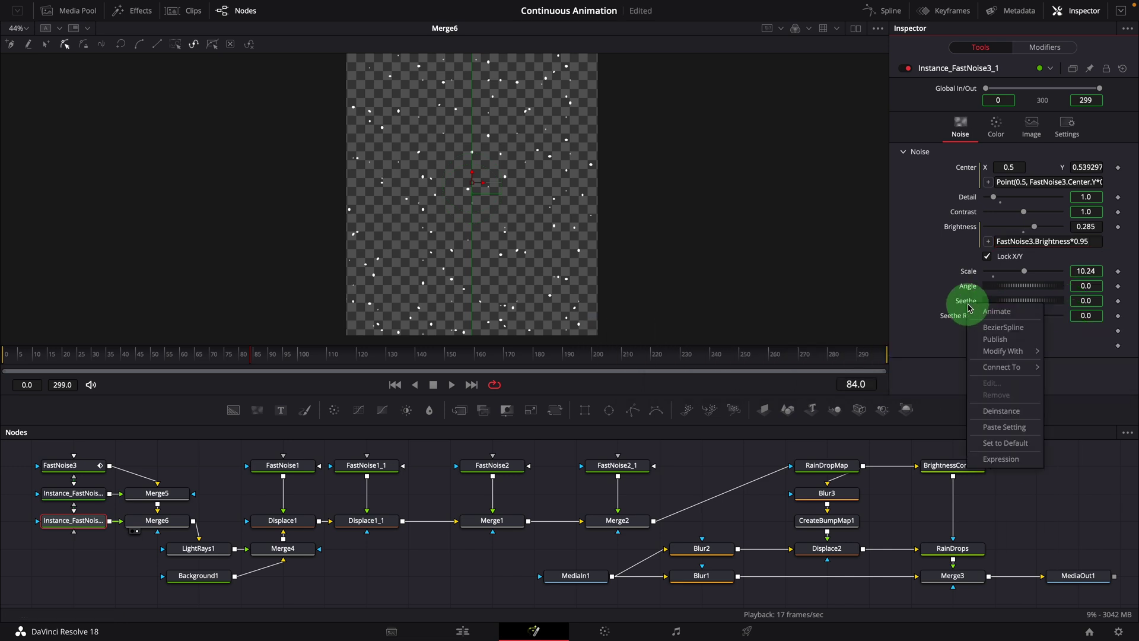
left_click(1004, 407)
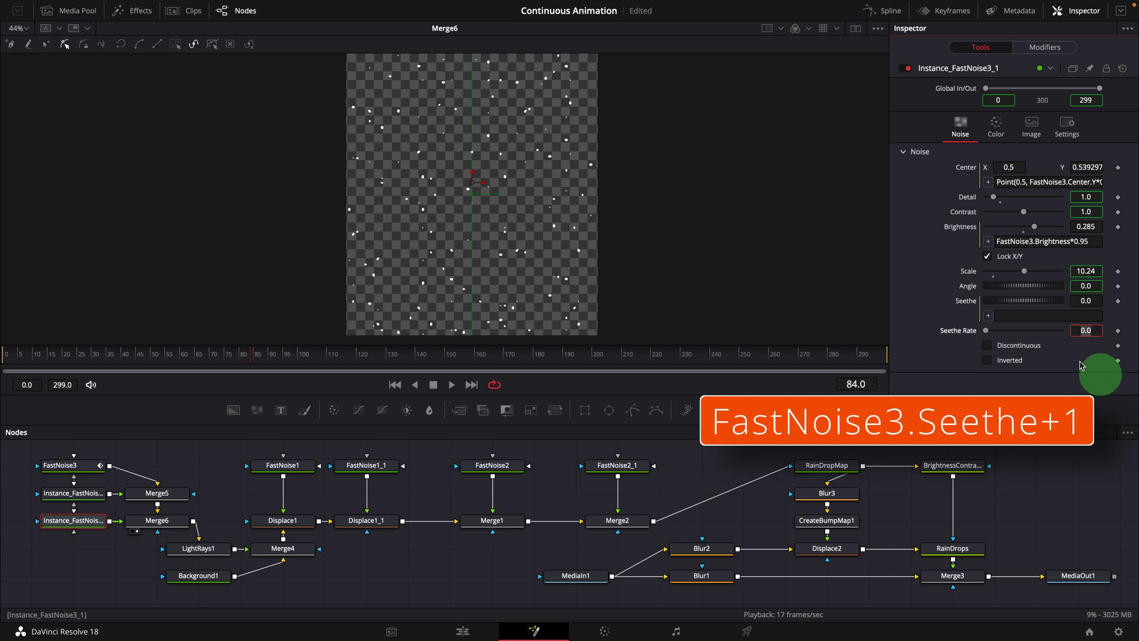
left_click(988, 315)
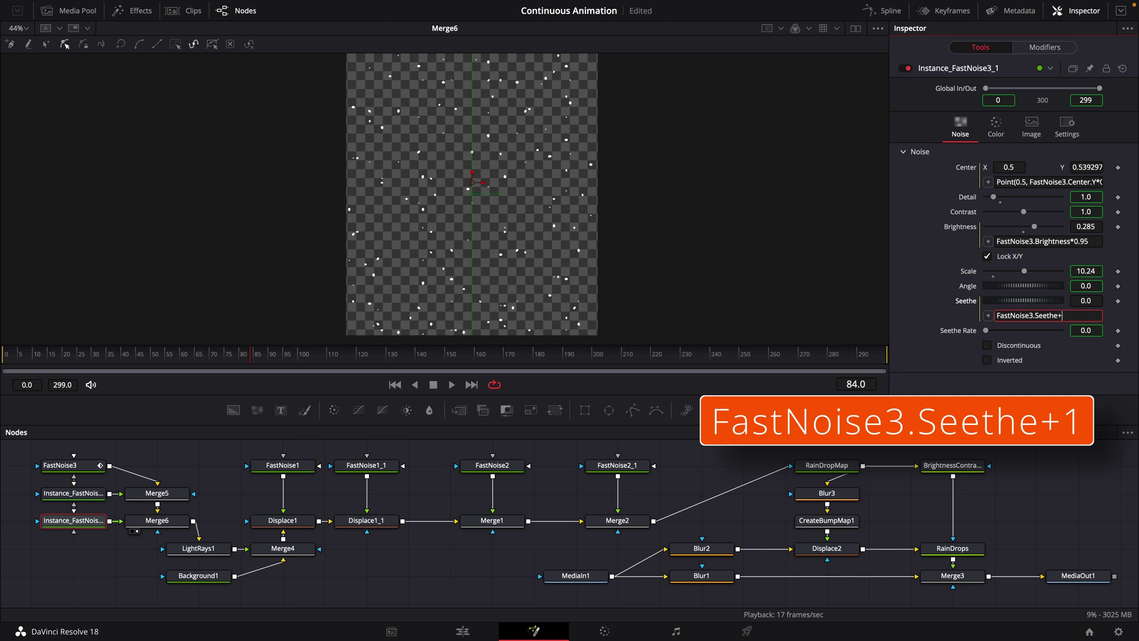
type("1")
key("Tab")
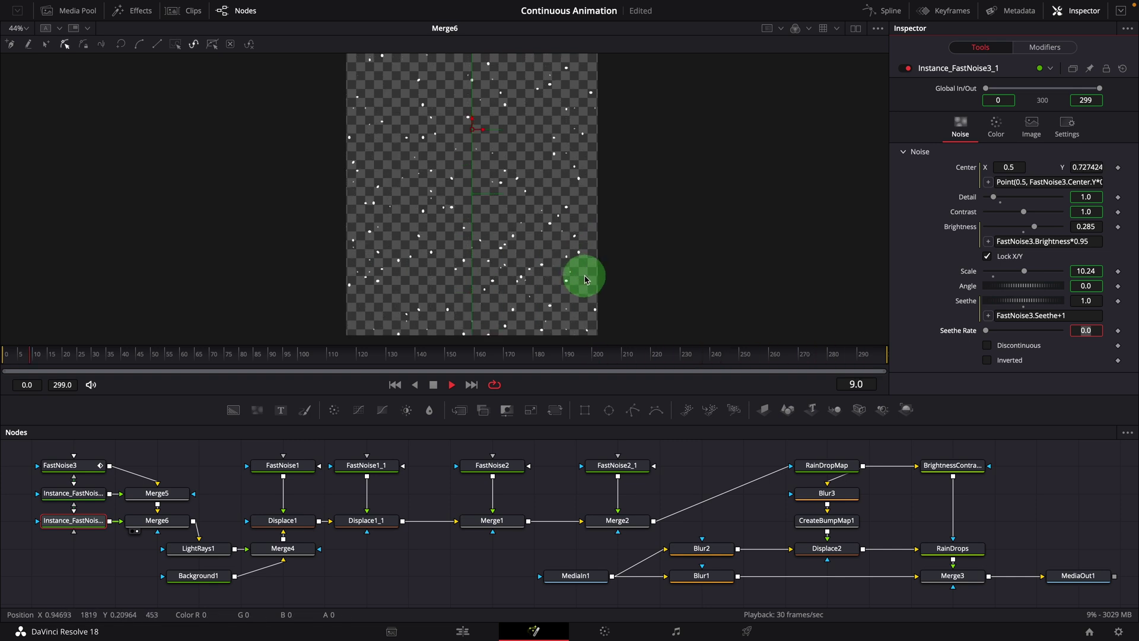
Show MediaOut1 in the viewer, frame it, and play the rain-on-glass composite
left_click(433, 385)
left_click(1053, 586)
scroll(631, 246, "up", 3)
left_click_drag(656, 223, 788, 269)
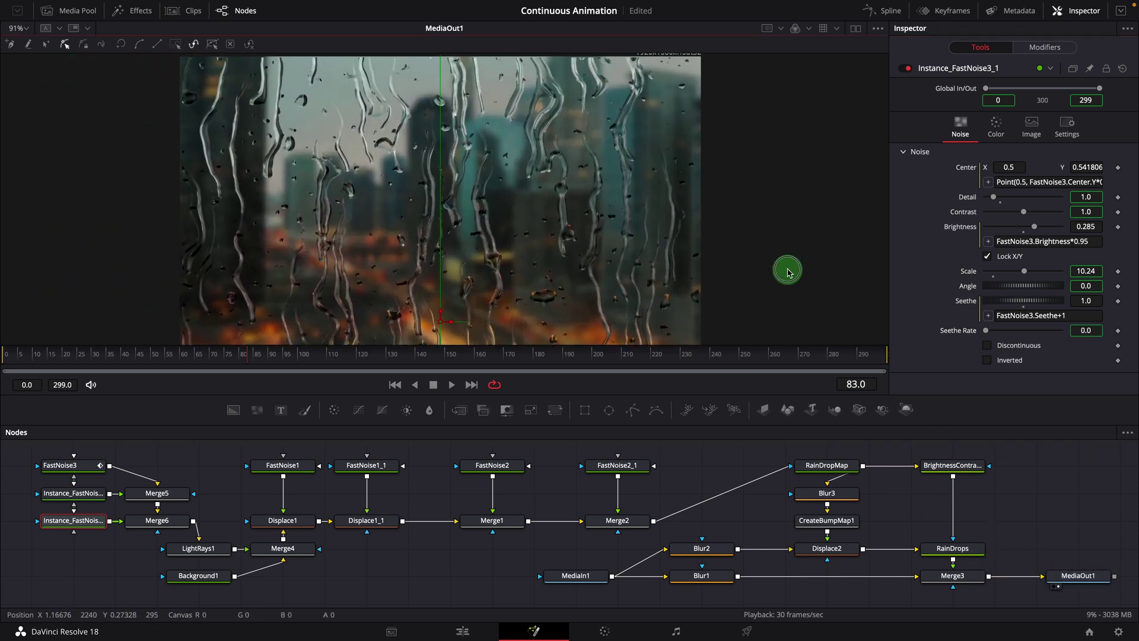
left_click(452, 384)
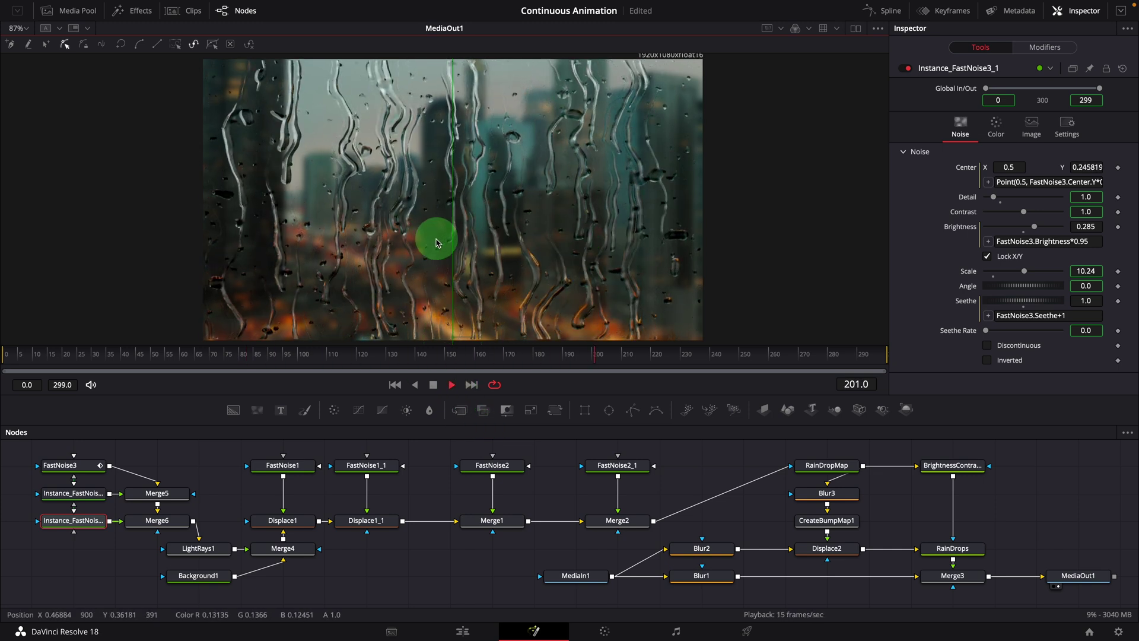
key("space")
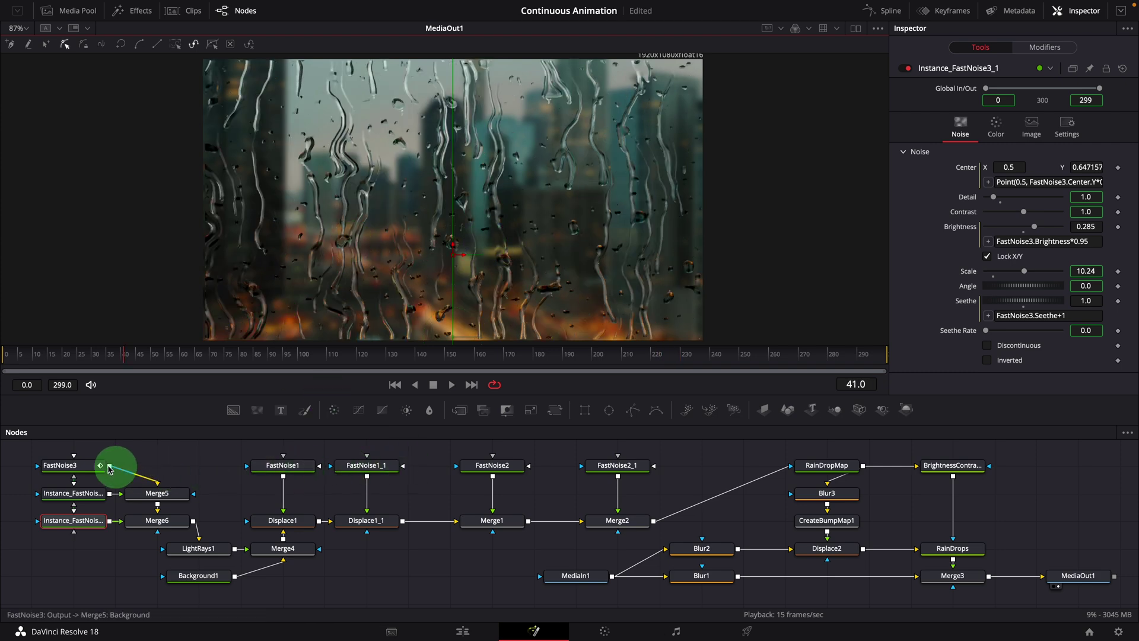
Lower FastNoise3's Scale to 3.78 and Brightness to 0.291 in its Noise settings
left_click(77, 468)
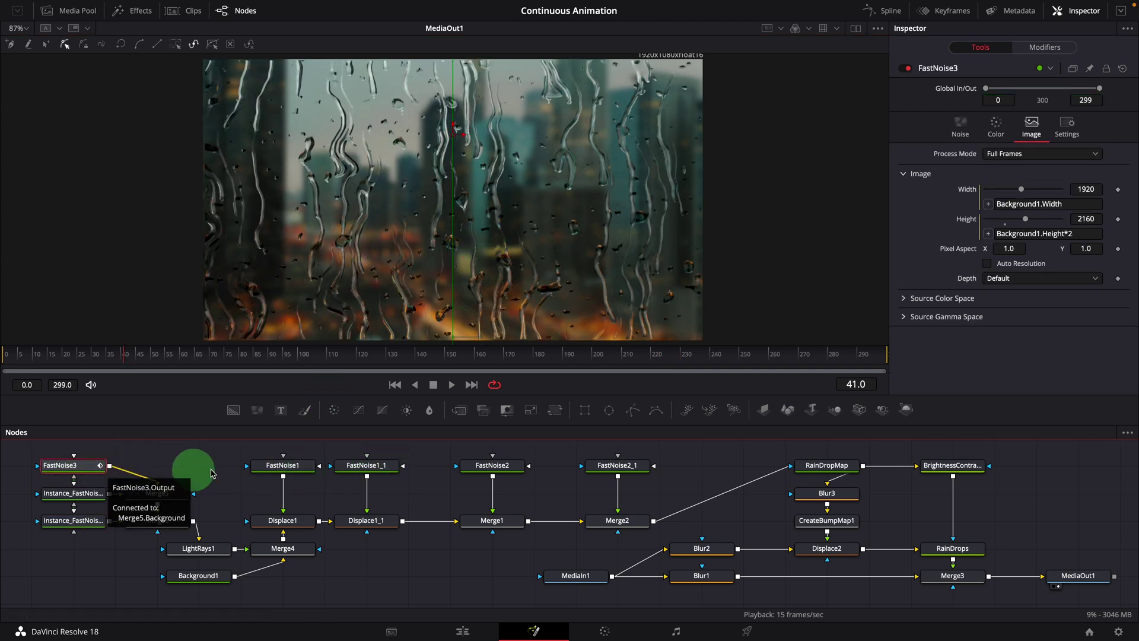
left_click(959, 133)
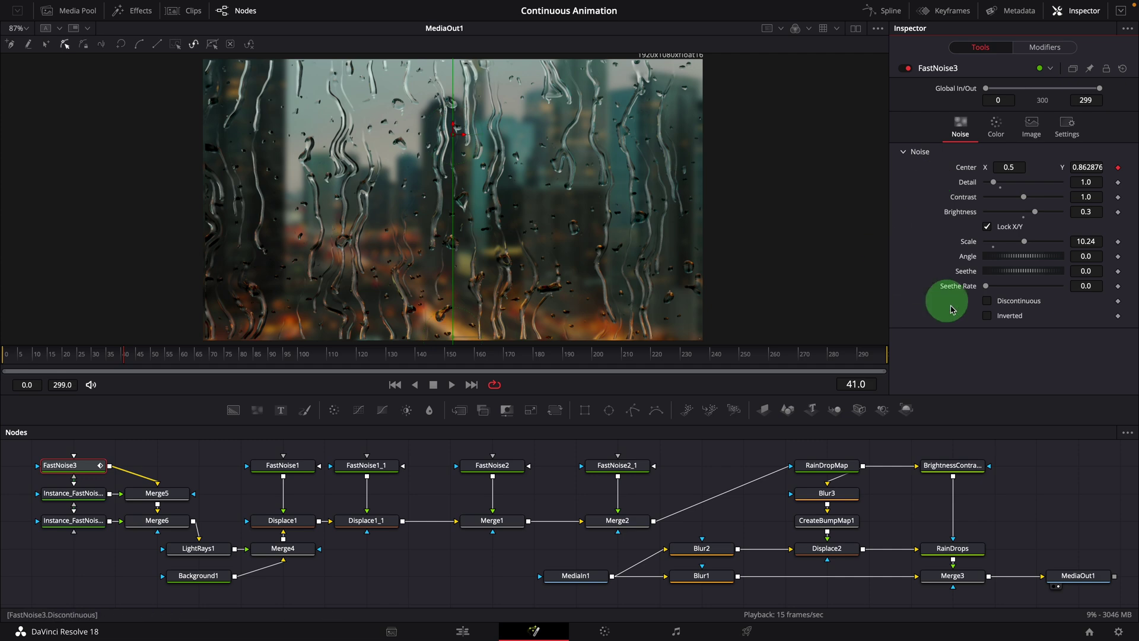
left_click_drag(1025, 244, 1002, 248)
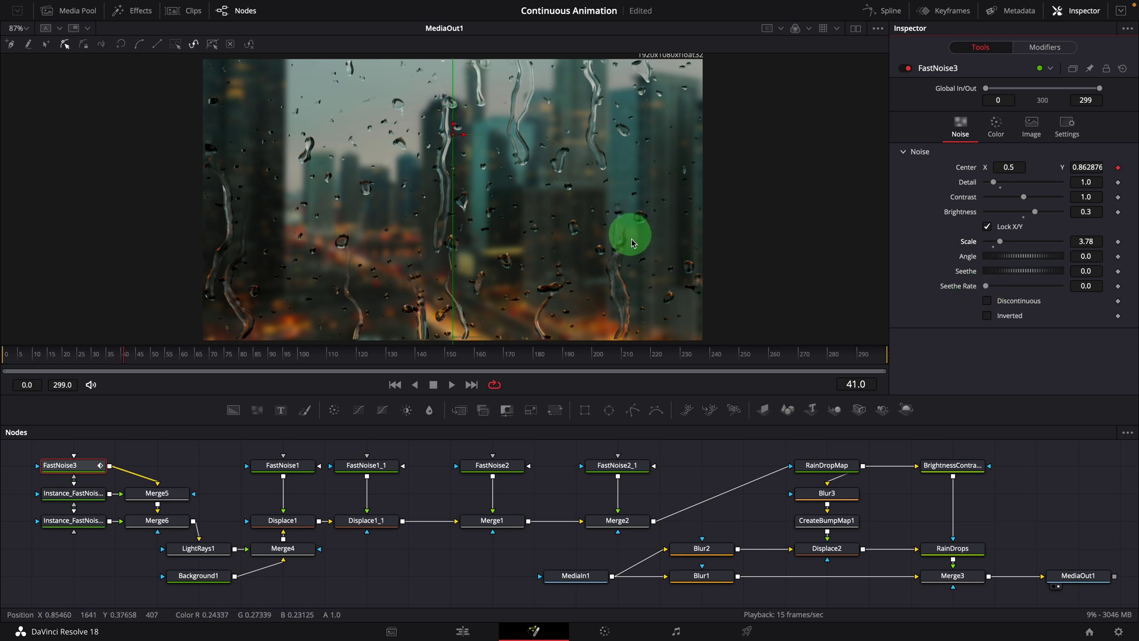
left_click_drag(1089, 213, 1085, 213)
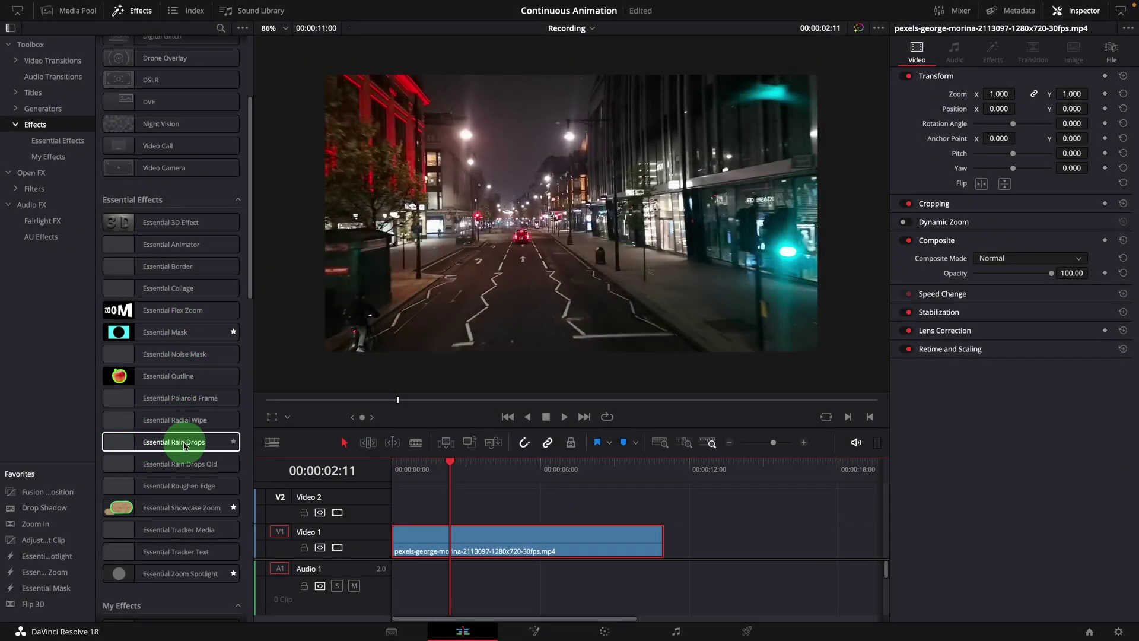
Drop Essential Rain Drops onto the V1 night-street clip and play it from the start
left_click_drag(189, 444, 582, 273)
left_click(407, 475)
key("Home")
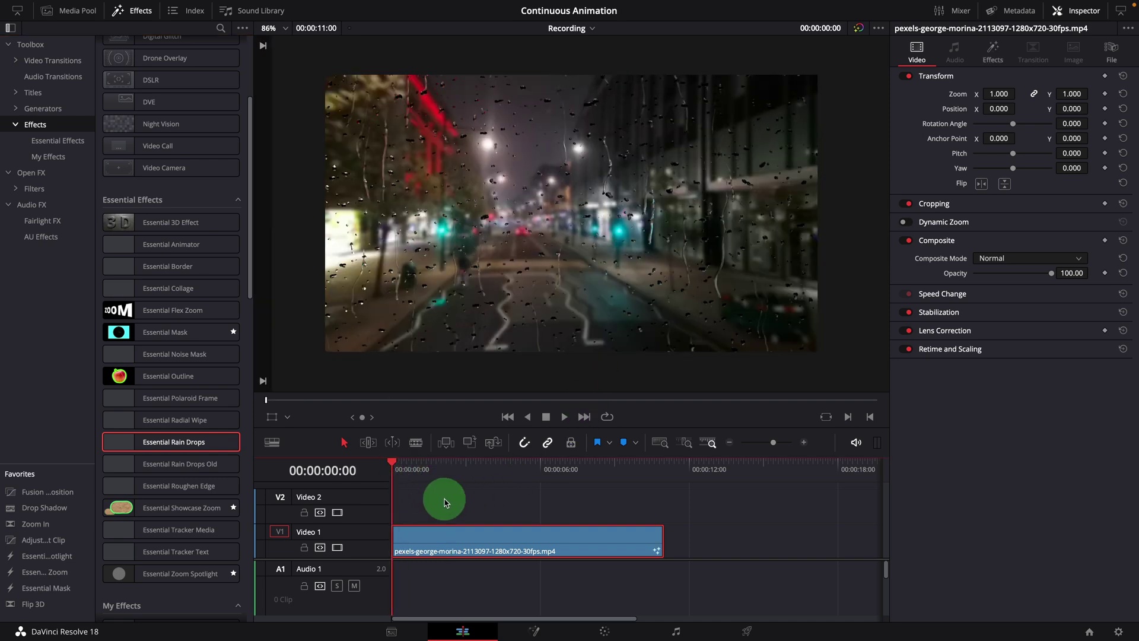
key("space")
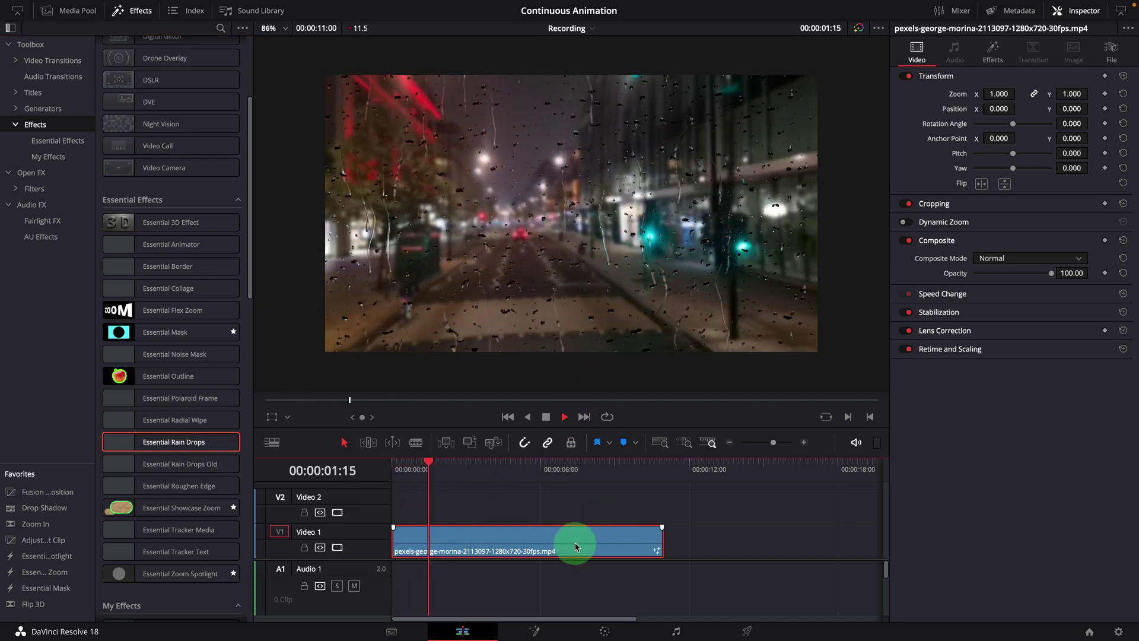
left_click_drag(461, 473, 575, 490)
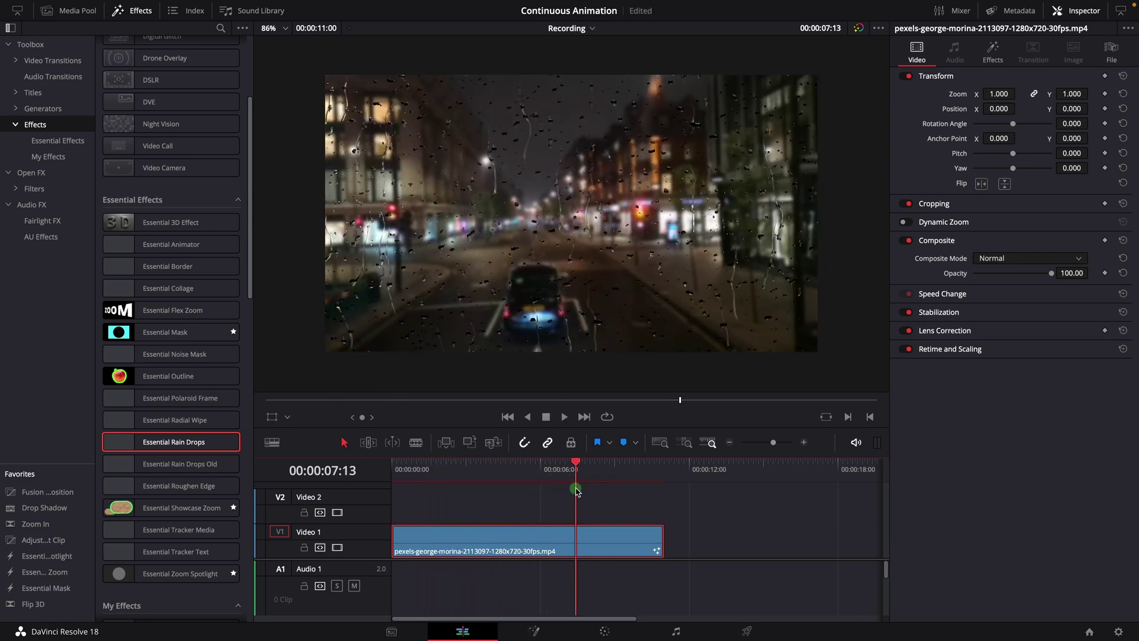
Set Dripping Map Scale 5.35, Dripping Size 1.11, Curly Dripping 0.0228, and reduce Small Drops Map Scale
left_click(992, 52)
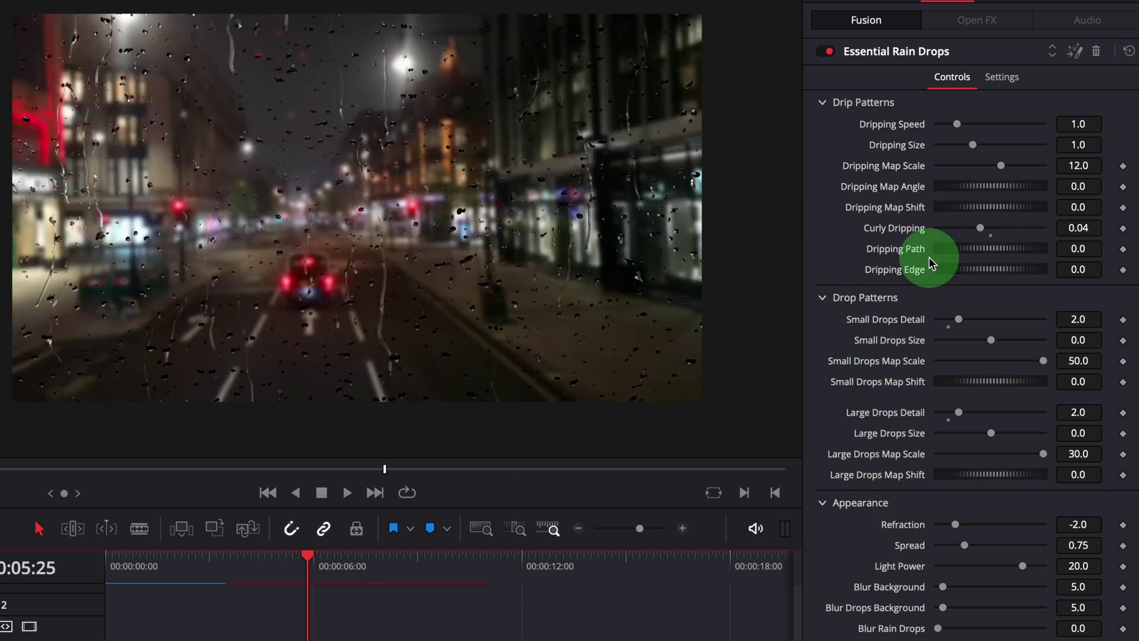
mouse_move(1001, 165)
left_mouse_down()
mouse_move(966, 166)
mouse_move(983, 149)
left_mouse_up()
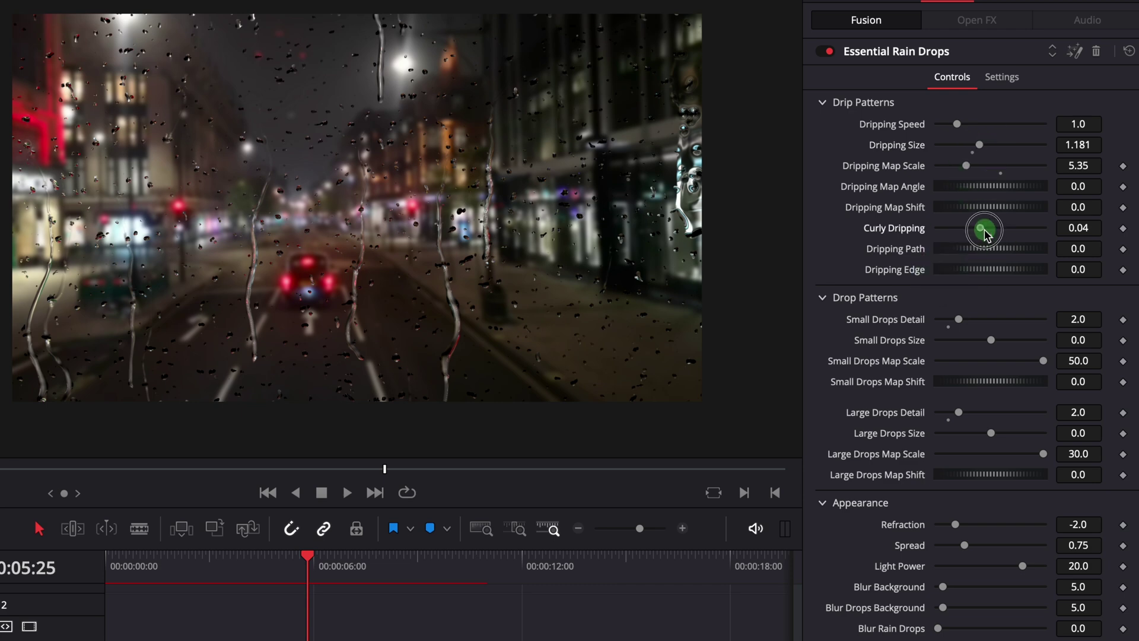
left_click_drag(980, 228, 950, 229)
left_click_drag(977, 145, 974, 146)
left_click_drag(955, 231, 963, 255)
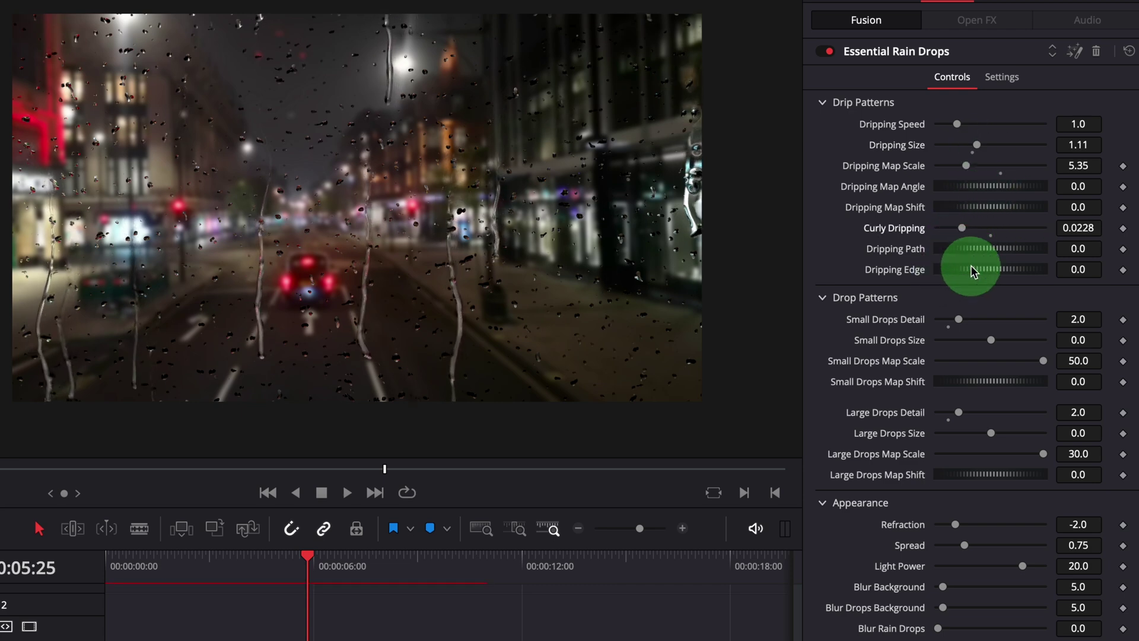
left_click_drag(1041, 361, 1044, 364)
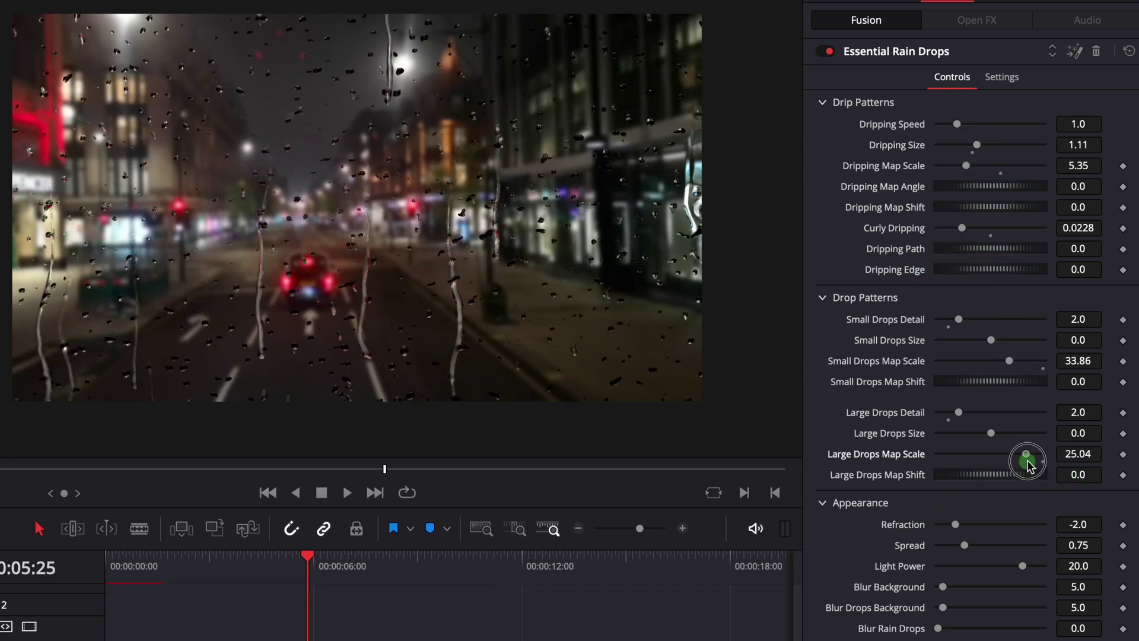